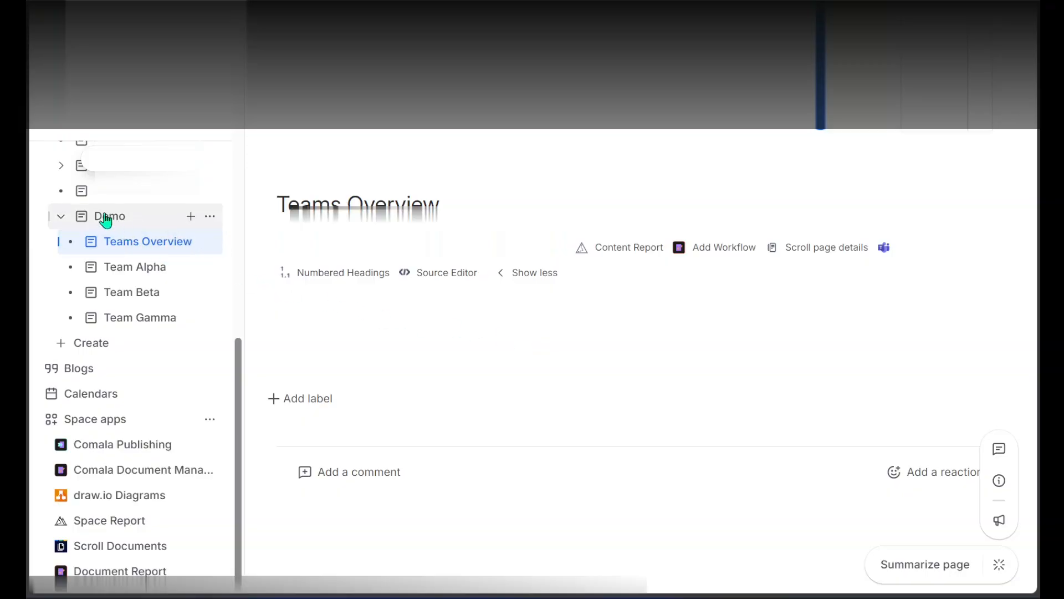
Open the Team Alpha, Team Beta and Team Gamma pages in turn and examine the layout of their information tables.
{"action": "mouse_move", "coordinate": [135, 274]}
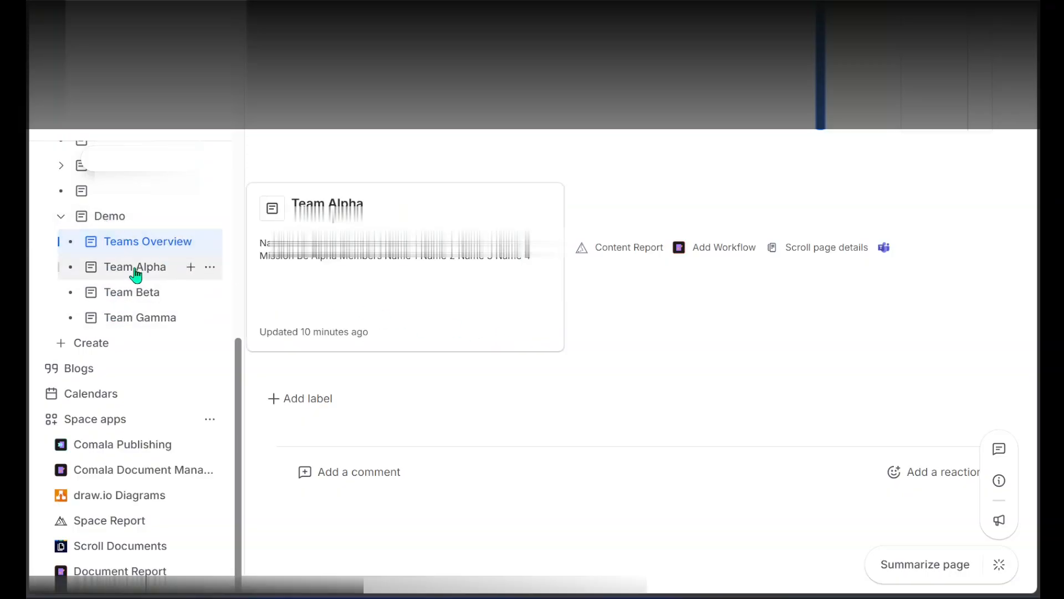
{"action": "left_click", "coordinate": [136, 270]}
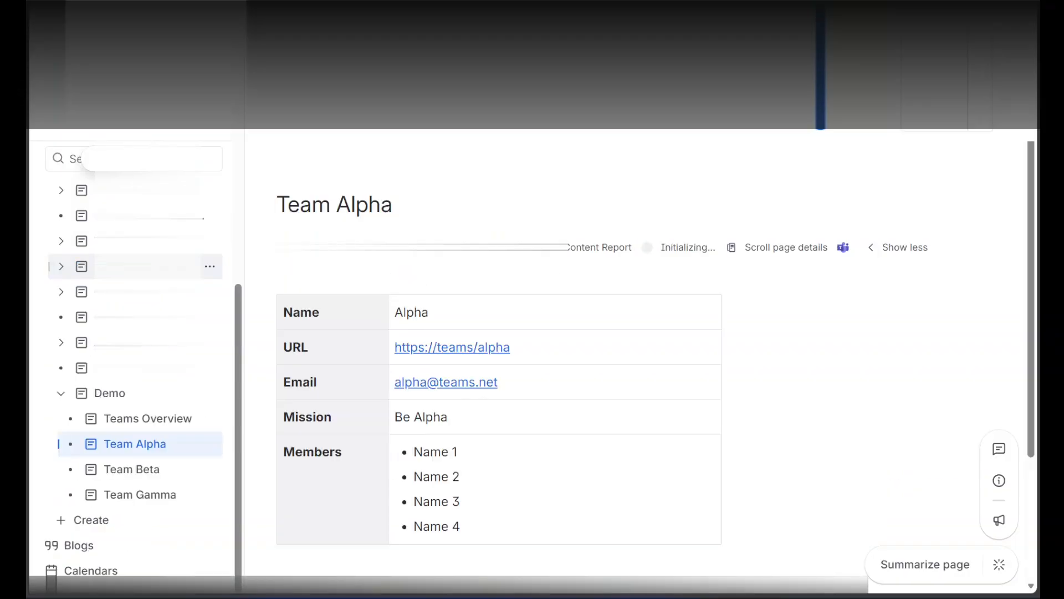
{"action": "scroll", "coordinate": [206, 414], "scroll_direction": "down", "scroll_amount": 1}
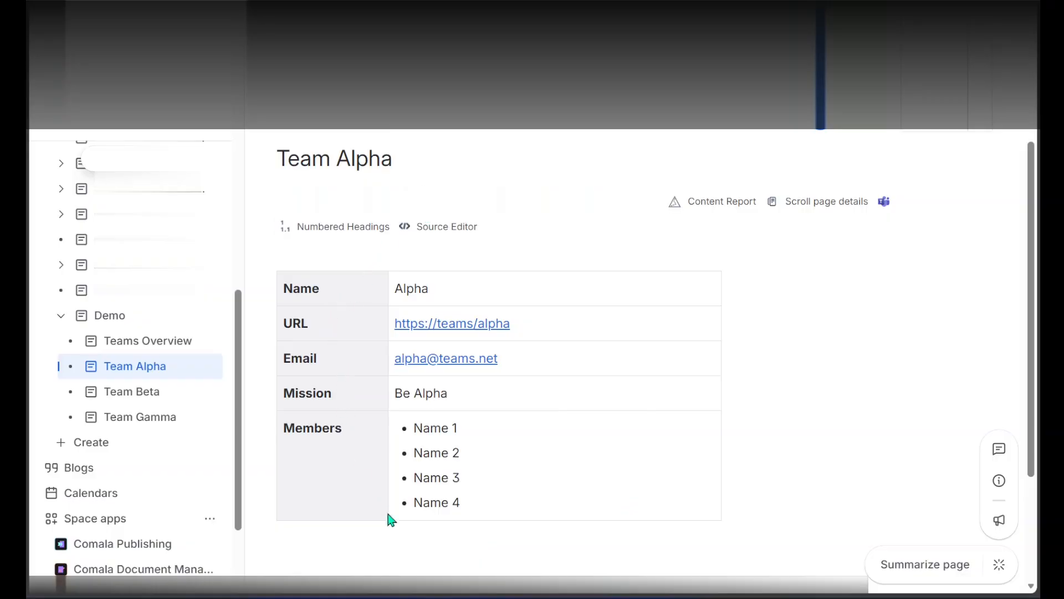
{"action": "scroll", "coordinate": [511, 508], "scroll_direction": "down", "scroll_amount": 1}
{"action": "scroll", "coordinate": [511, 508], "scroll_direction": "up", "scroll_amount": 1}
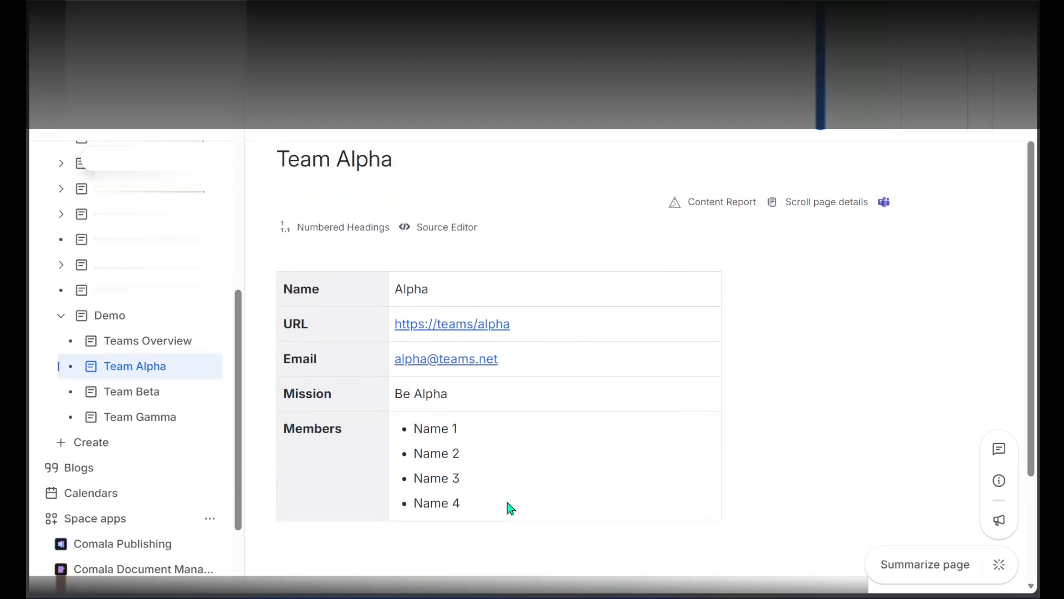
{"action": "scroll", "coordinate": [511, 508], "scroll_direction": "down", "scroll_amount": 1}
{"action": "scroll", "coordinate": [511, 508], "scroll_direction": "up", "scroll_amount": 1}
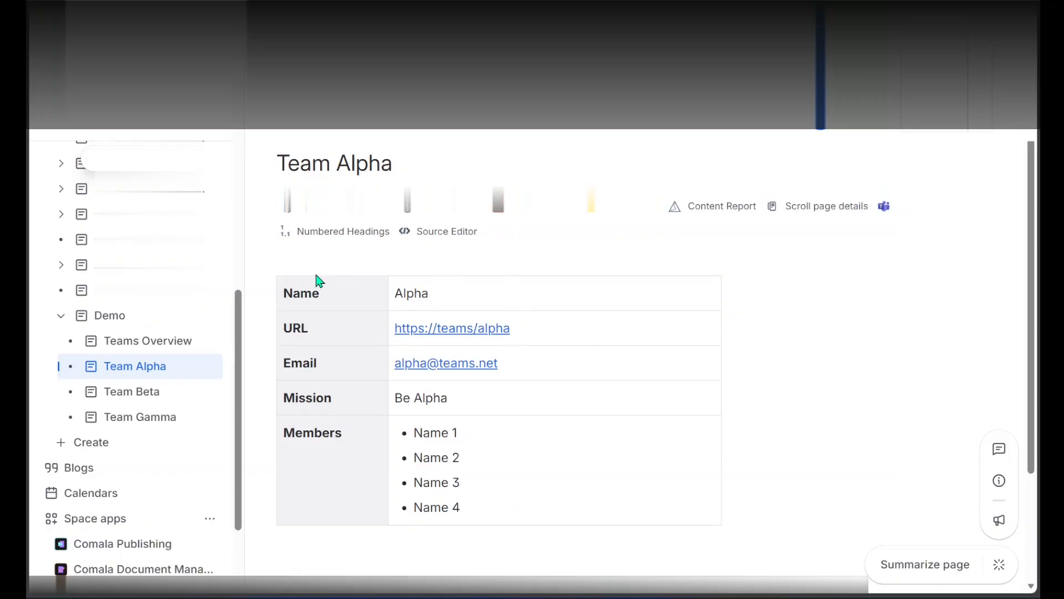
{"action": "left_click", "coordinate": [148, 396]}
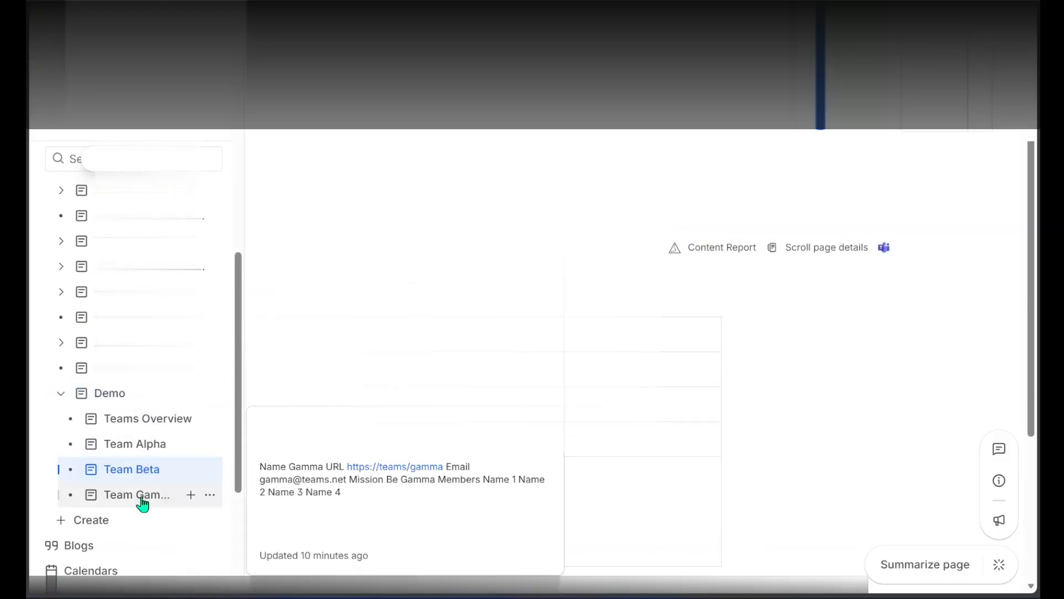
{"action": "left_click", "coordinate": [142, 502]}
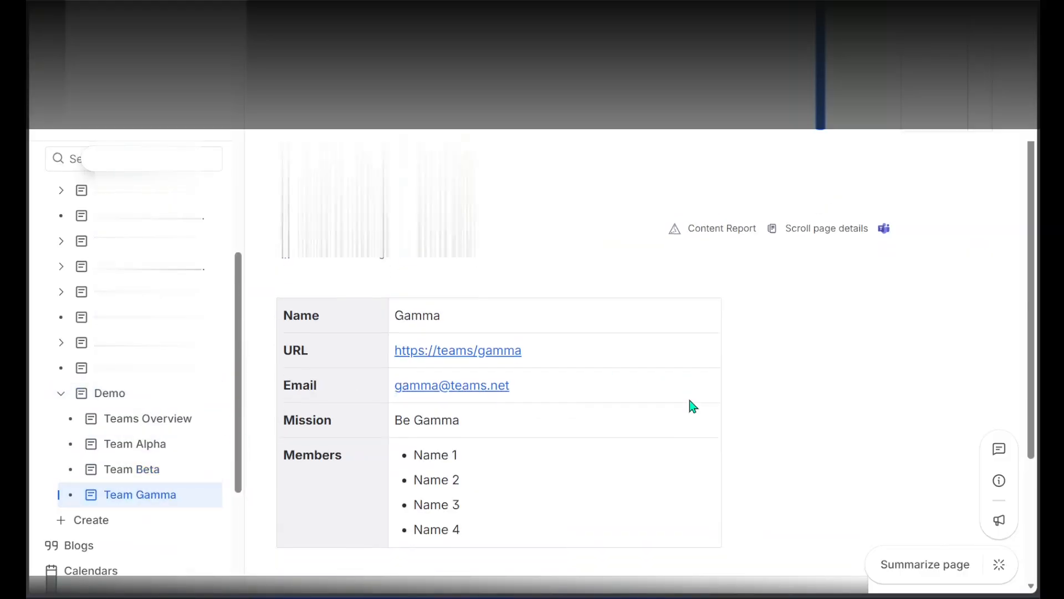
{"action": "scroll", "coordinate": [693, 406], "scroll_direction": "down", "scroll_amount": 2}
{"action": "scroll", "coordinate": [612, 359], "scroll_direction": "up", "scroll_amount": 2}
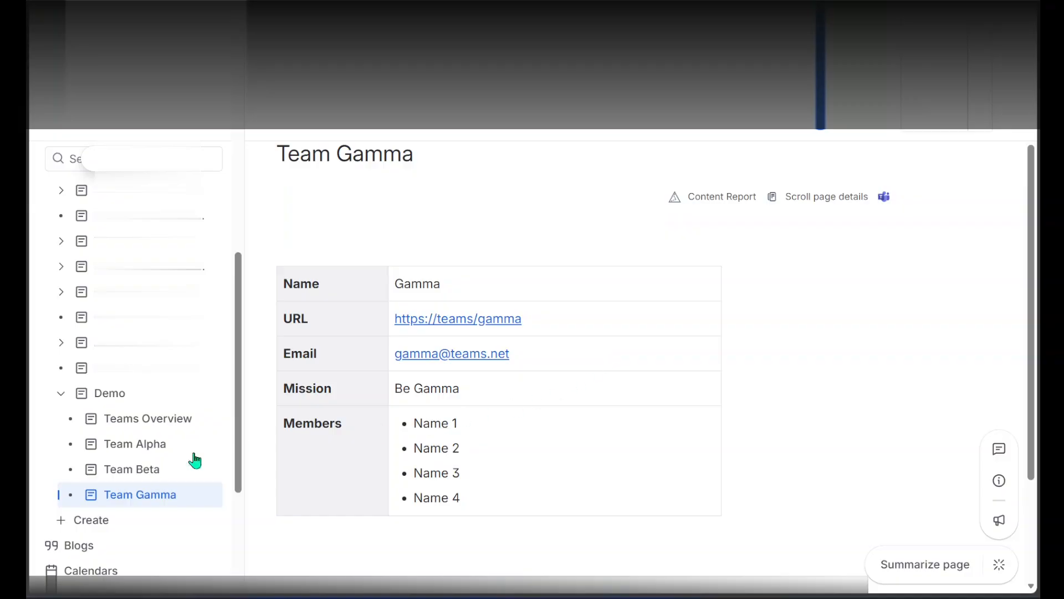
Look at the Teams Overview page, and compare the tables on the three team pages again.
{"action": "left_click", "coordinate": [143, 427]}
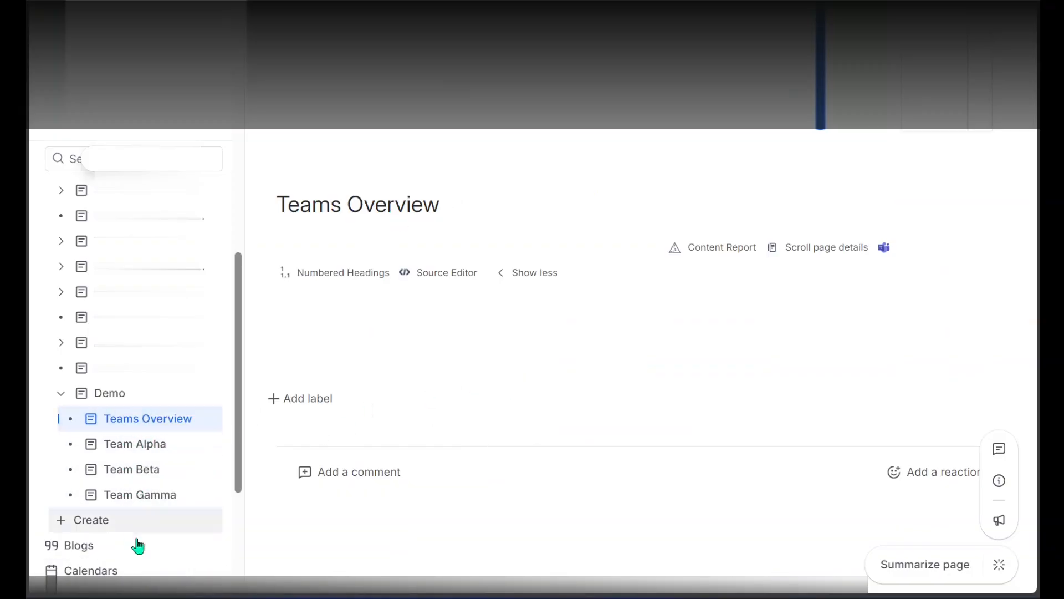
{"action": "mouse_move", "coordinate": [157, 452]}
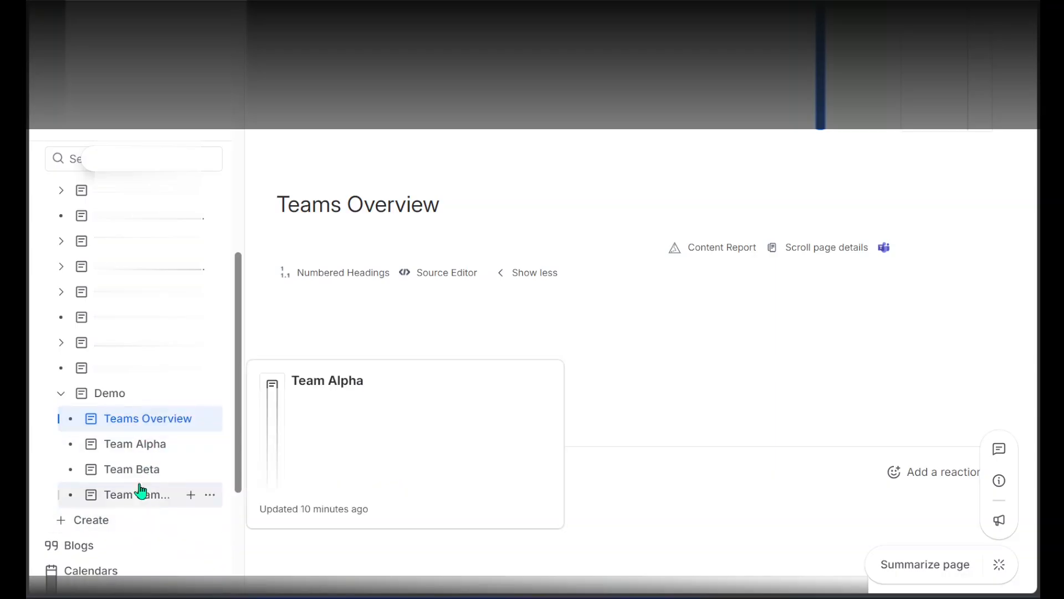
{"action": "left_click", "coordinate": [141, 456]}
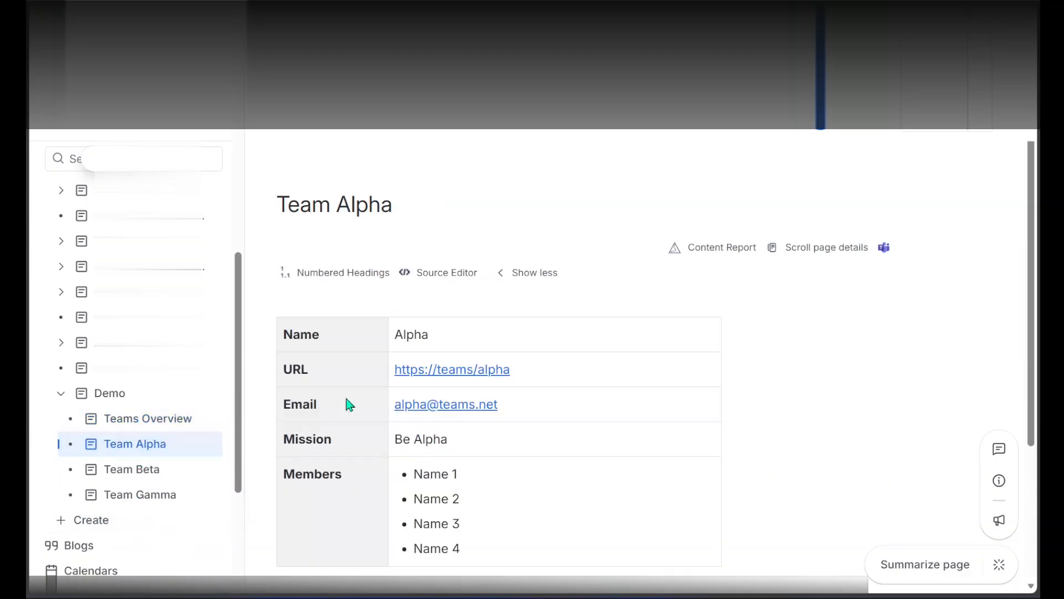
{"action": "scroll", "coordinate": [608, 437], "scroll_direction": "down", "scroll_amount": 2}
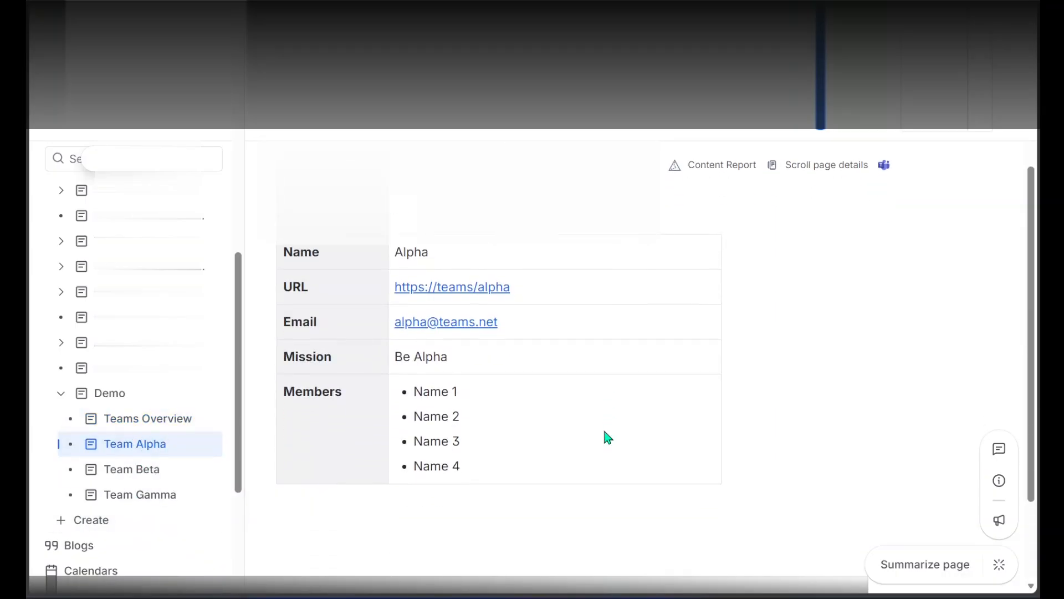
{"action": "left_click", "coordinate": [130, 479]}
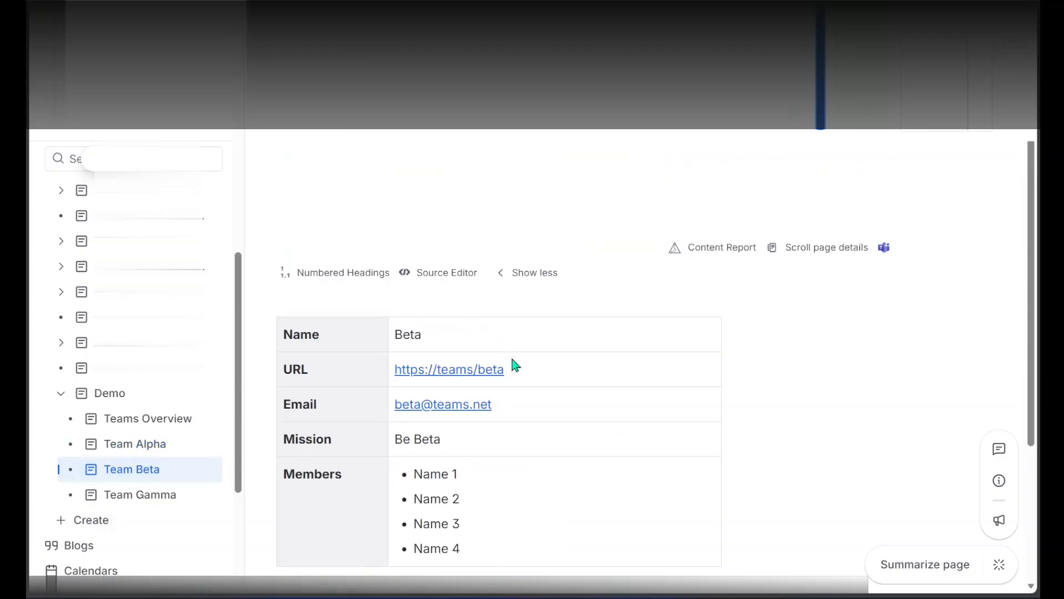
{"action": "left_click", "coordinate": [150, 499]}
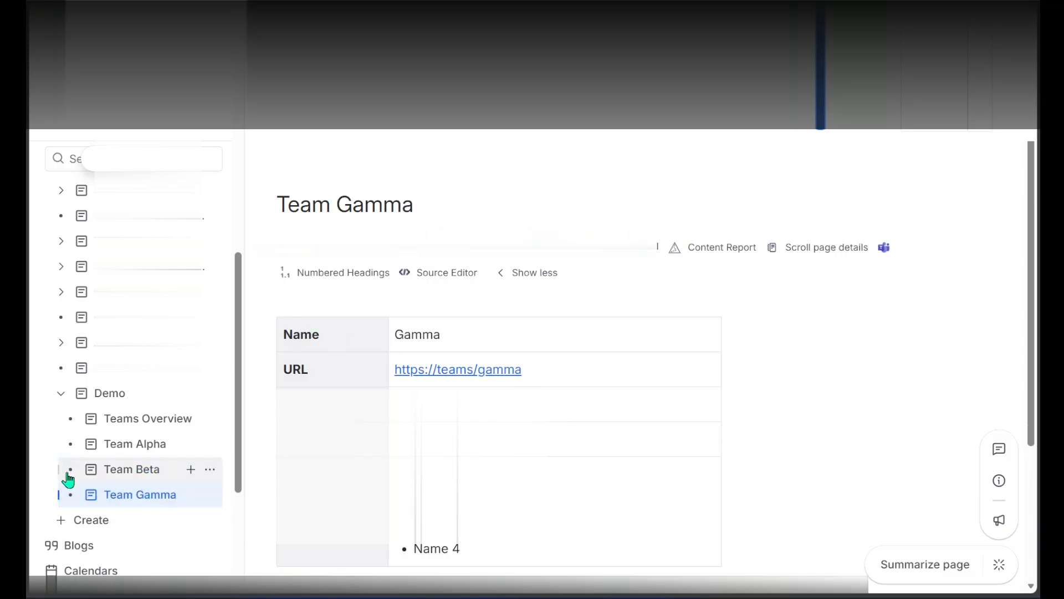
Open the Team Alpha page for editing.
{"action": "mouse_move", "coordinate": [132, 469]}
{"action": "mouse_move", "coordinate": [137, 446]}
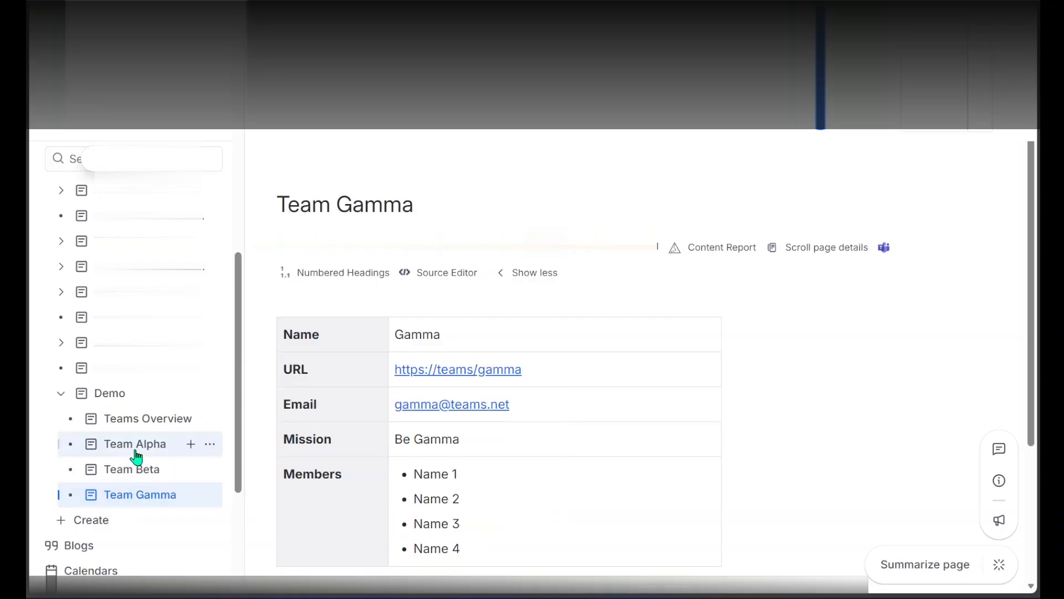
{"action": "left_click", "coordinate": [137, 455]}
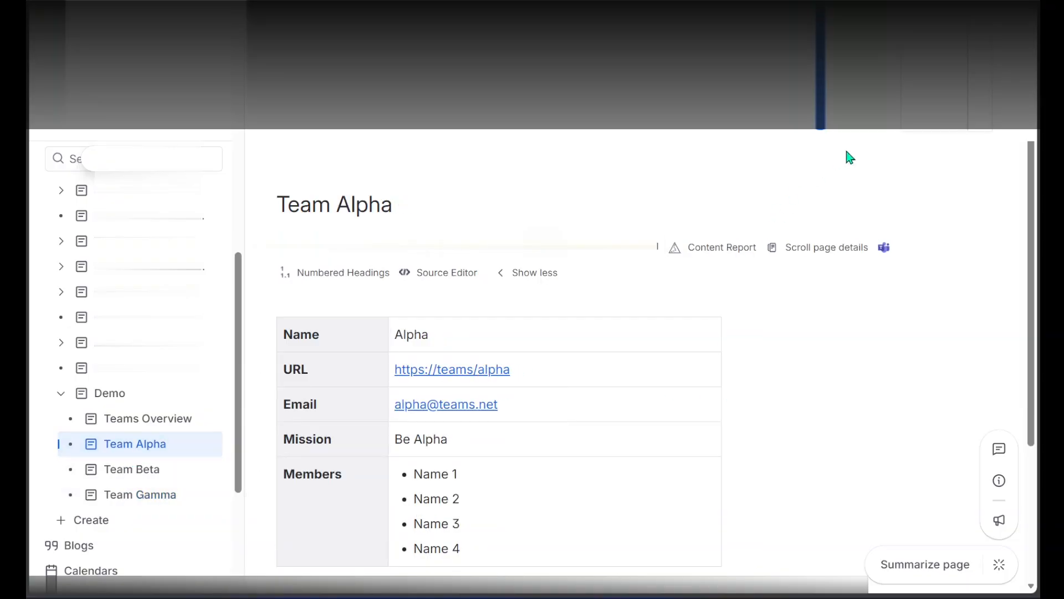
{"action": "left_click", "coordinate": [861, 131]}
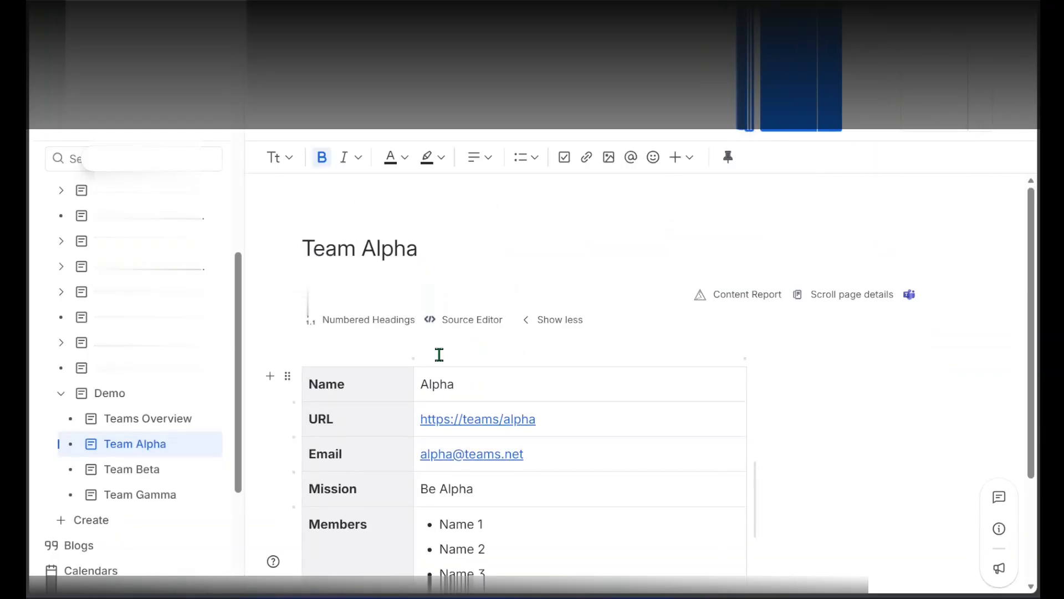
Insert a Table Excerpt macro above the Team Alpha table and move the table into it.
{"action": "left_click", "coordinate": [287, 375]}
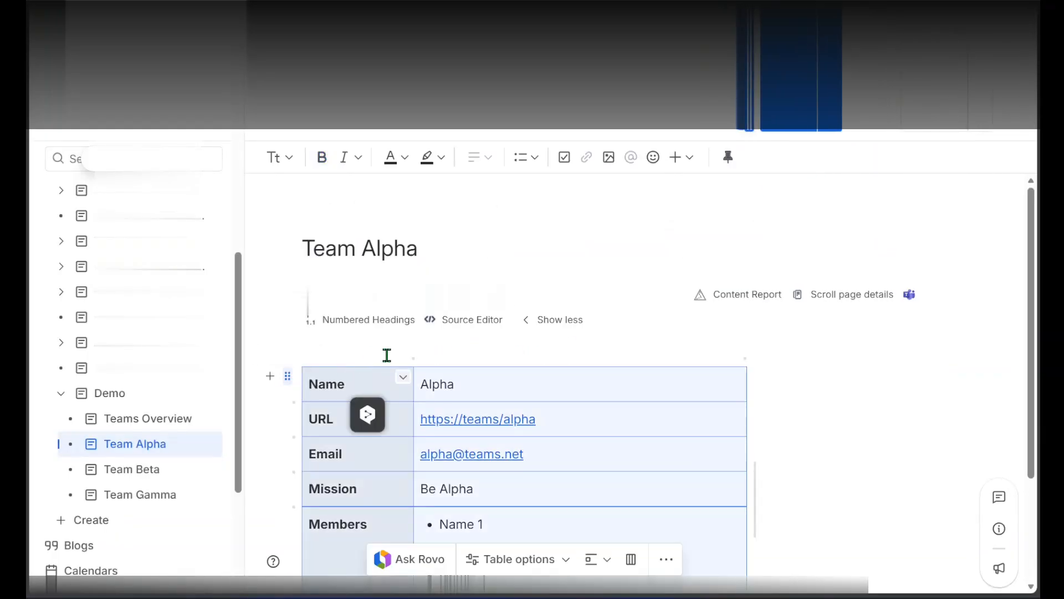
{"action": "key", "text": "Up"}
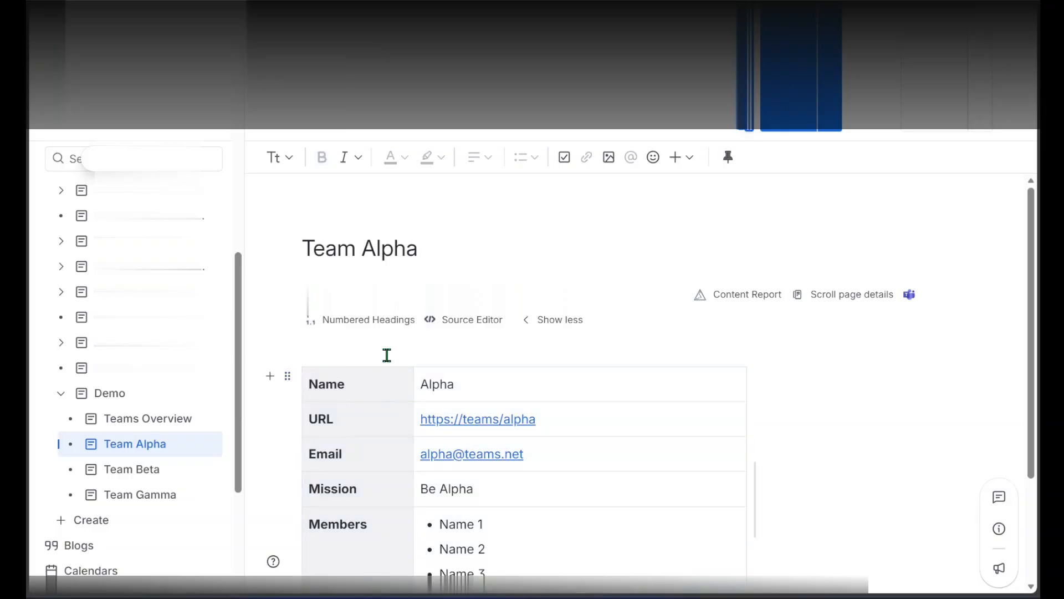
{"action": "key", "text": "Return"}
{"action": "type", "text": "/"}
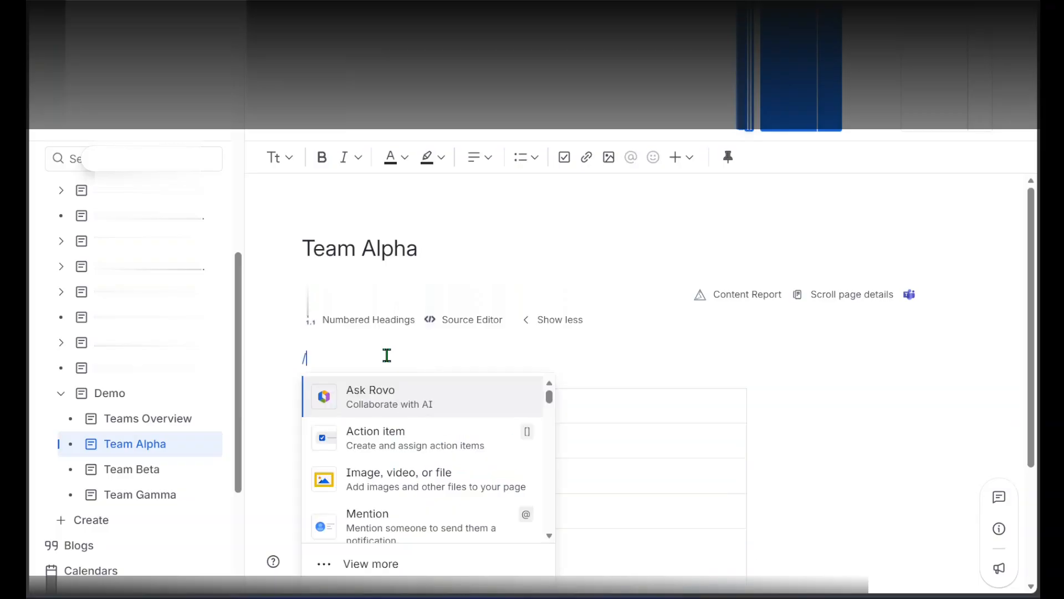
{"action": "type", "text": "tabl"}
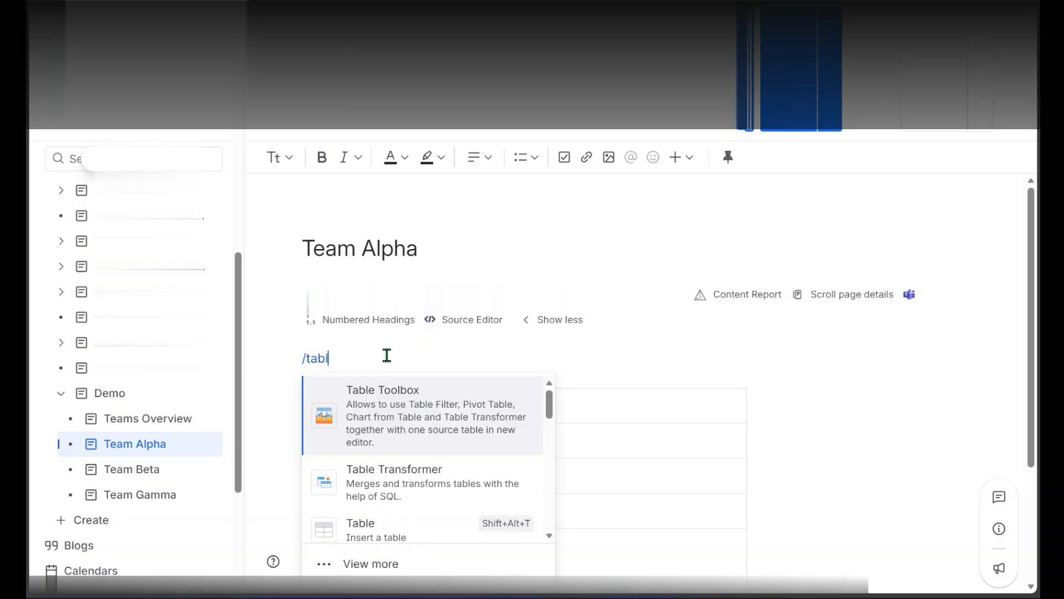
{"action": "type", "text": "e ex"}
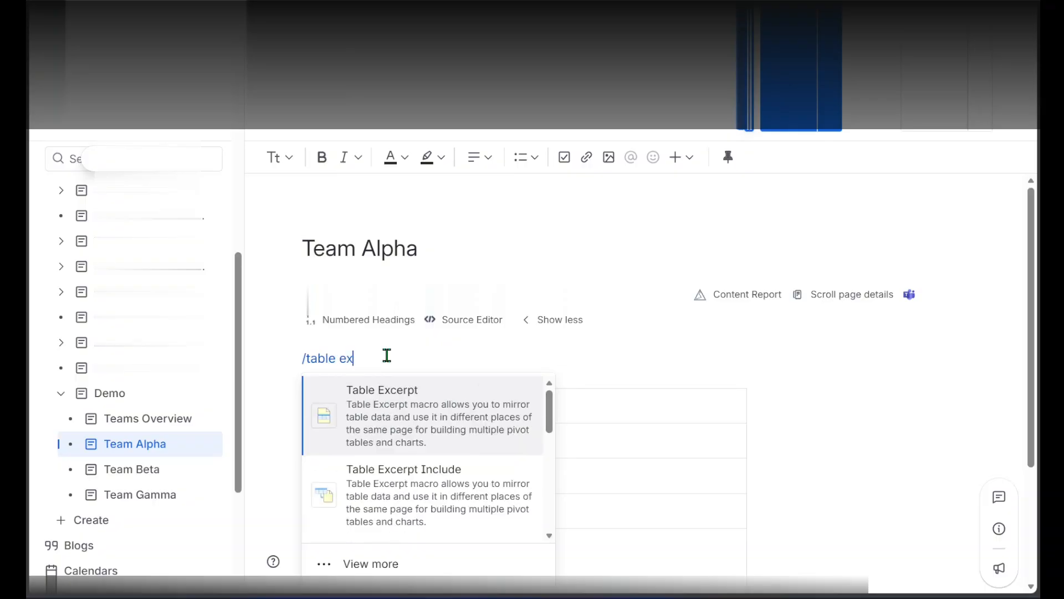
{"action": "key", "text": "Return"}
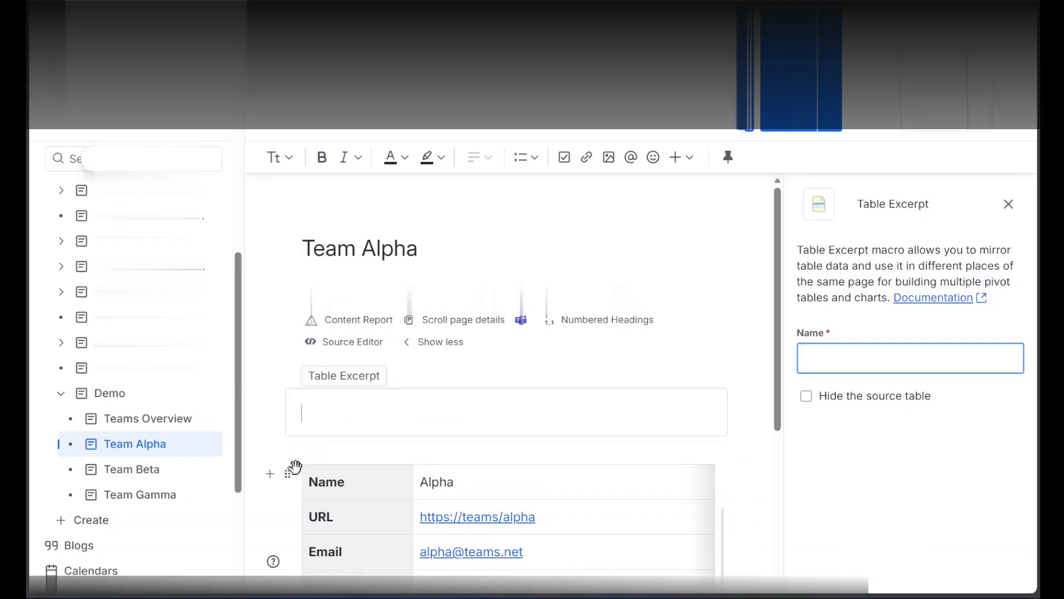
{"action": "left_click", "coordinate": [287, 473]}
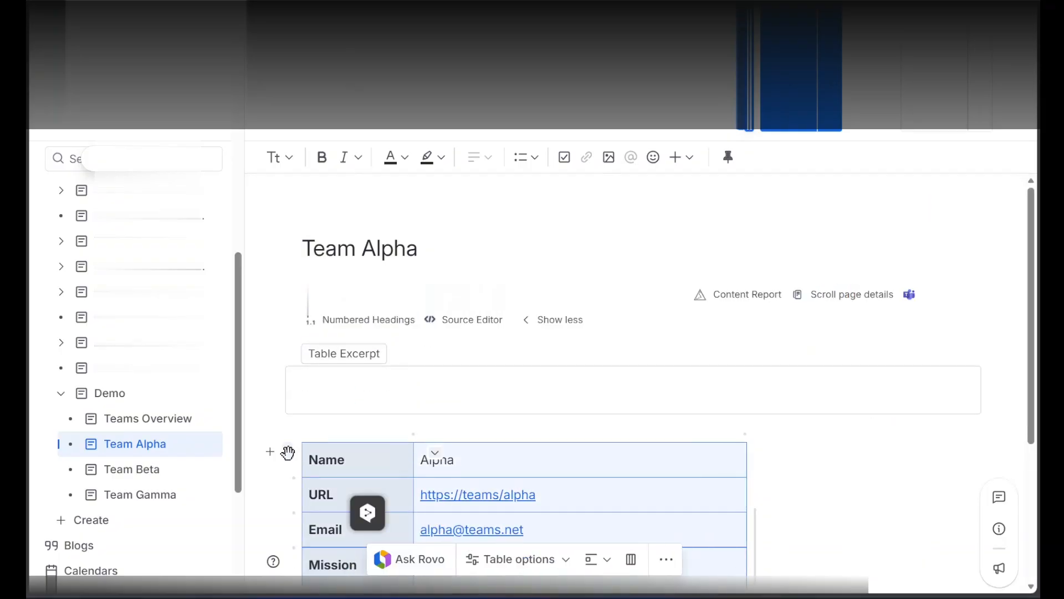
{"action": "left_click_drag", "start_coordinate": [288, 451], "coordinate": [323, 395]}
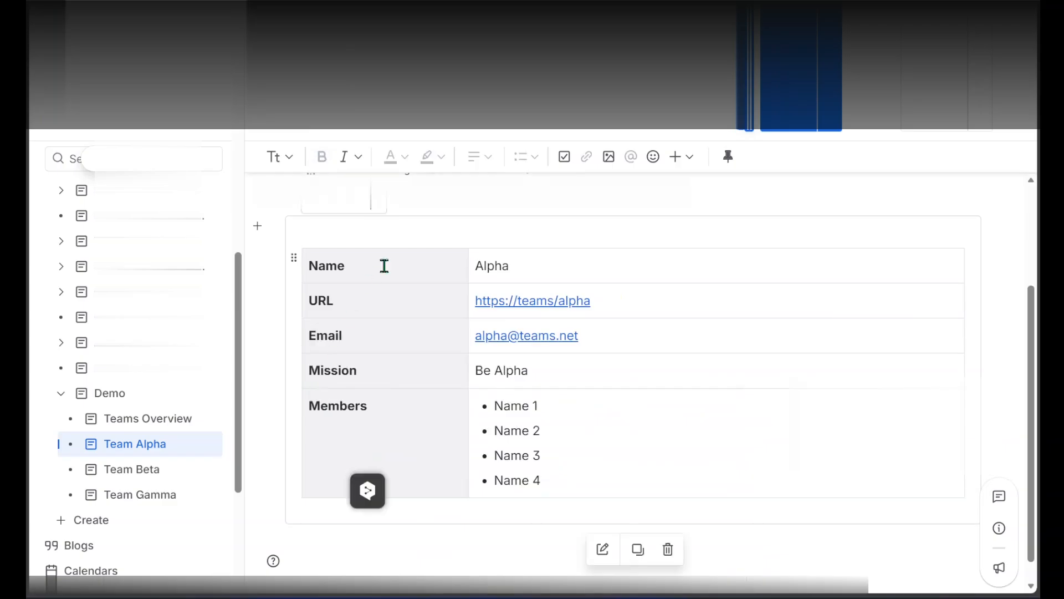
Try to name the Table Excerpt macro around the Team Alpha table table_alpha.
{"action": "scroll", "coordinate": [401, 259], "scroll_direction": "up", "scroll_amount": 1}
{"action": "left_click", "coordinate": [355, 254]}
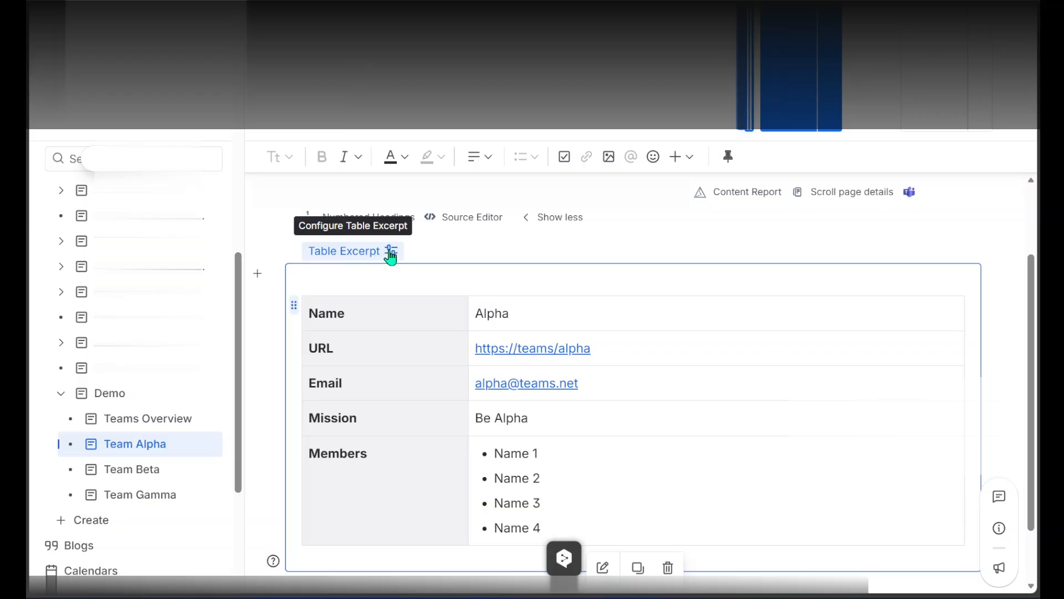
{"action": "left_click", "coordinate": [603, 567]}
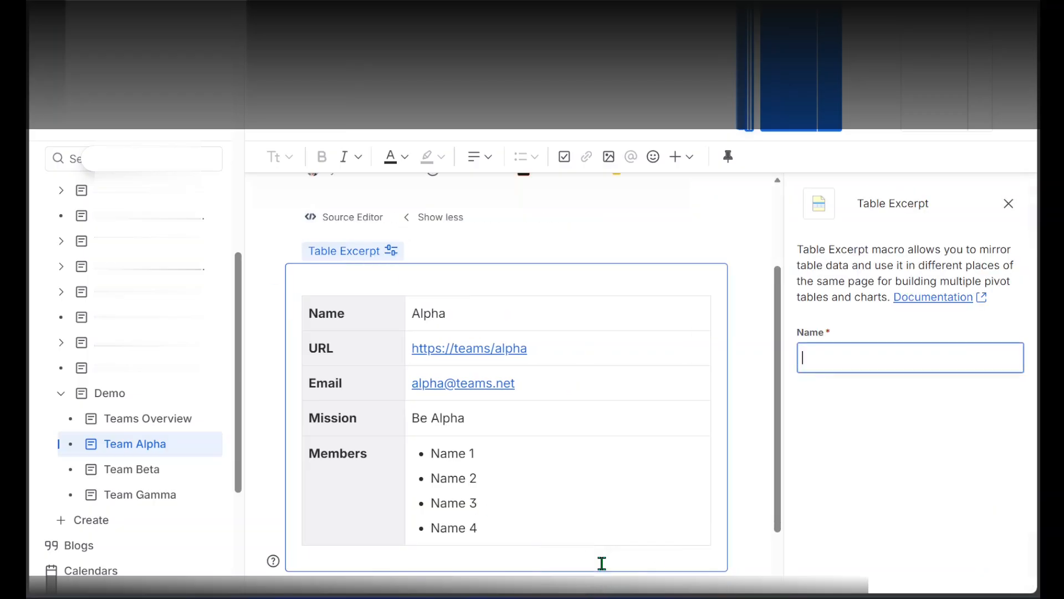
{"action": "left_click", "coordinate": [841, 363]}
{"action": "type", "text": "tab"}
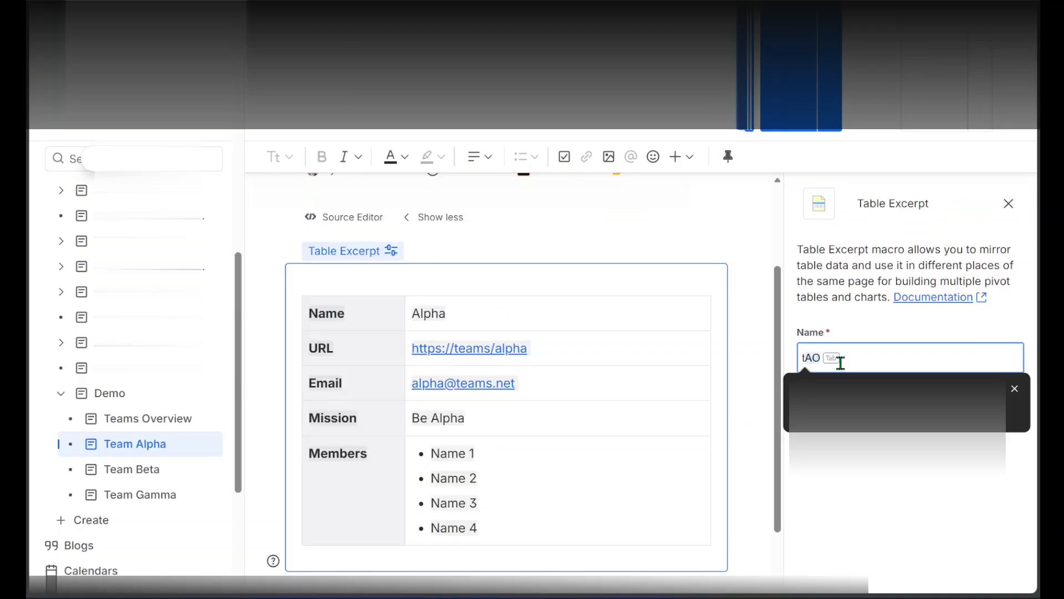
{"action": "key", "text": "BackSpace"}
{"action": "key", "text": "BackSpace"}
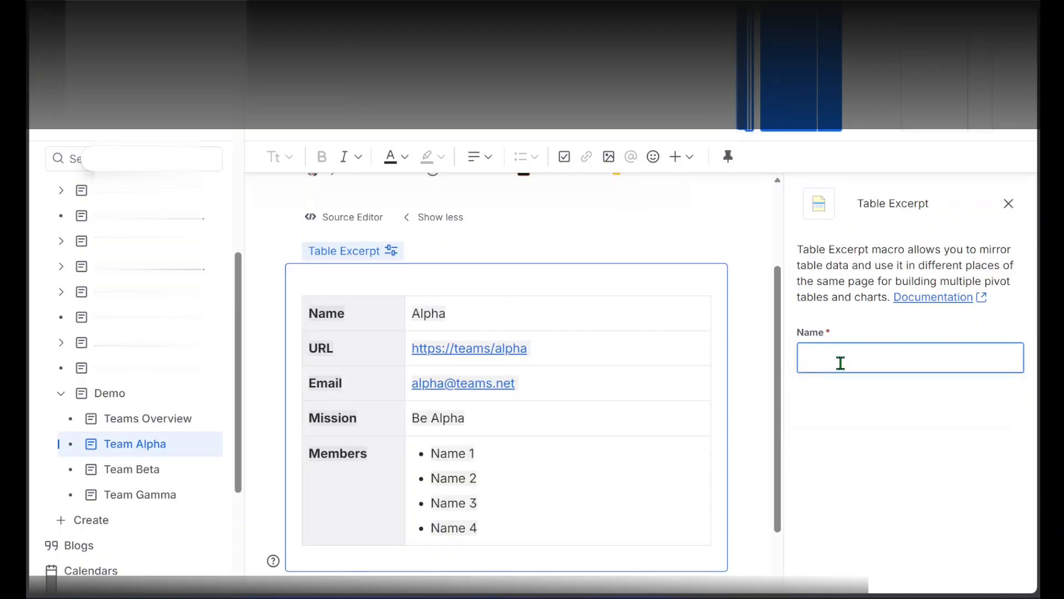
{"action": "type", "text": "table_alpha"}
{"action": "left_click", "coordinate": [742, 339]}
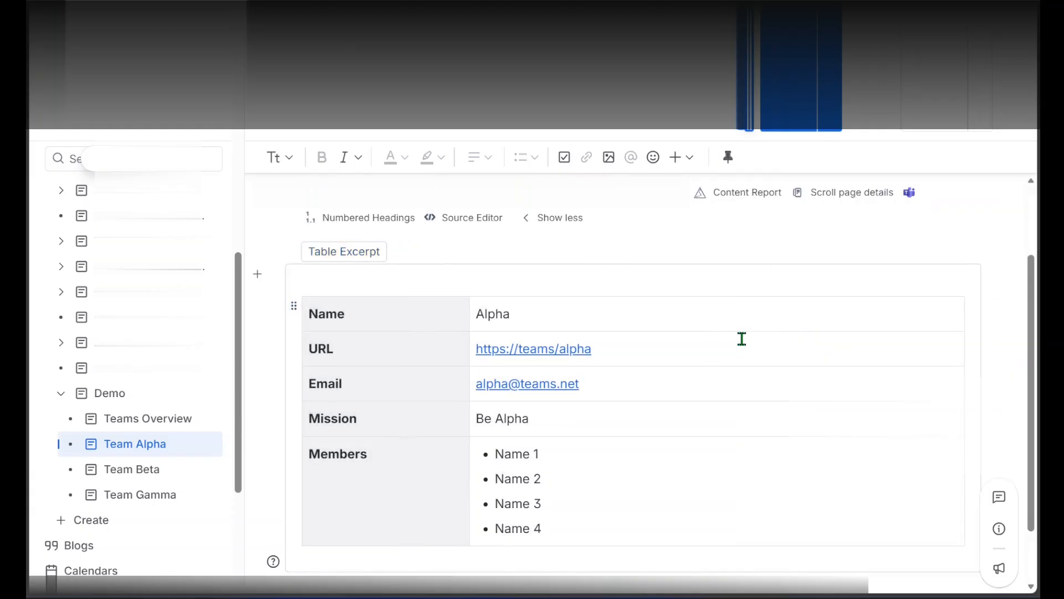
Reopen the Table Excerpt macro's settings and set its name to table_alpha.
{"action": "left_click", "coordinate": [347, 257]}
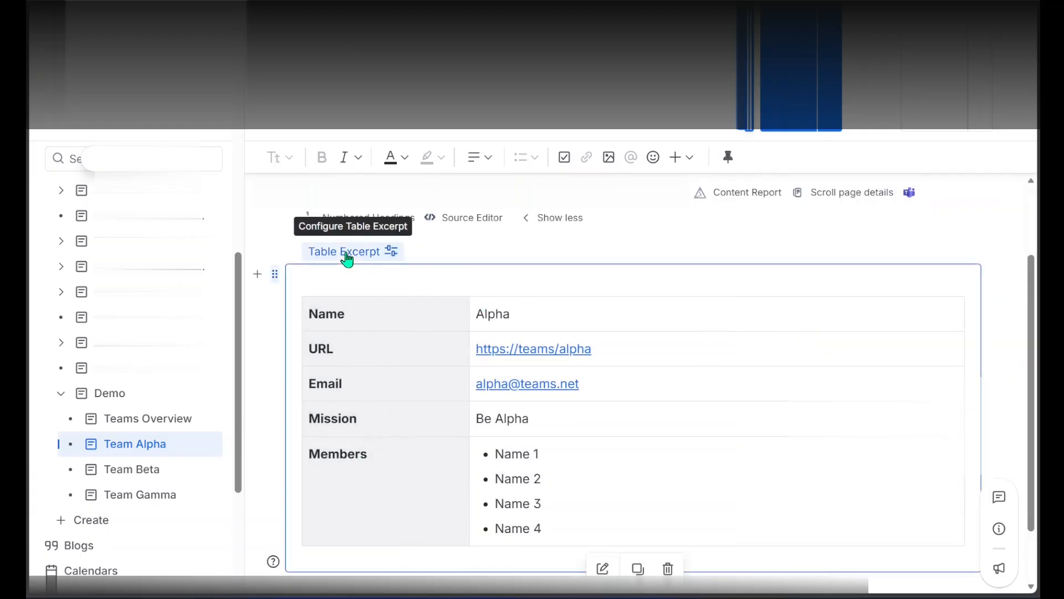
{"action": "left_click", "coordinate": [603, 568]}
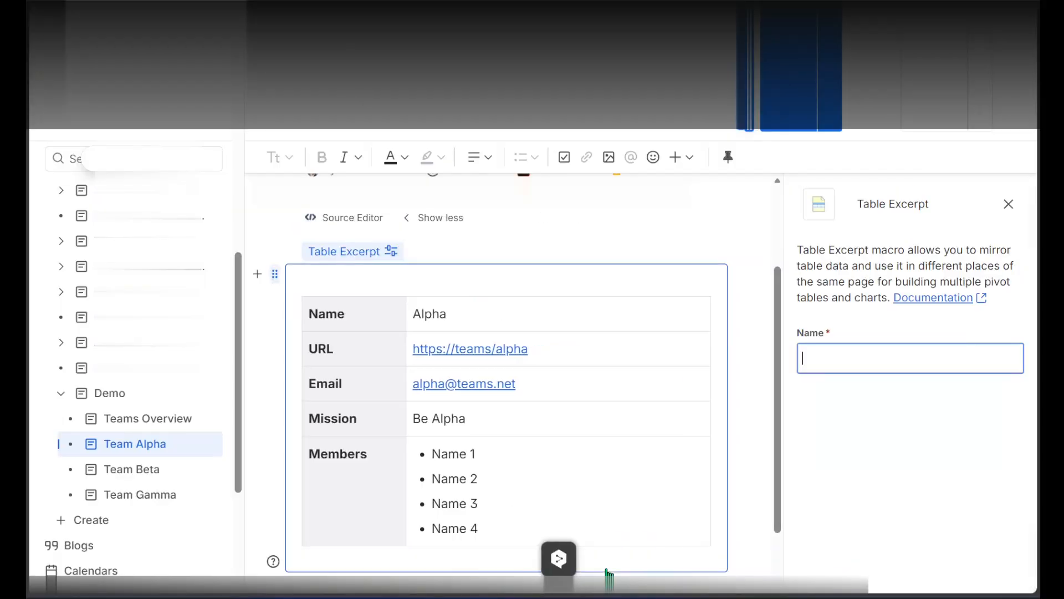
{"action": "type", "text": "tabl"}
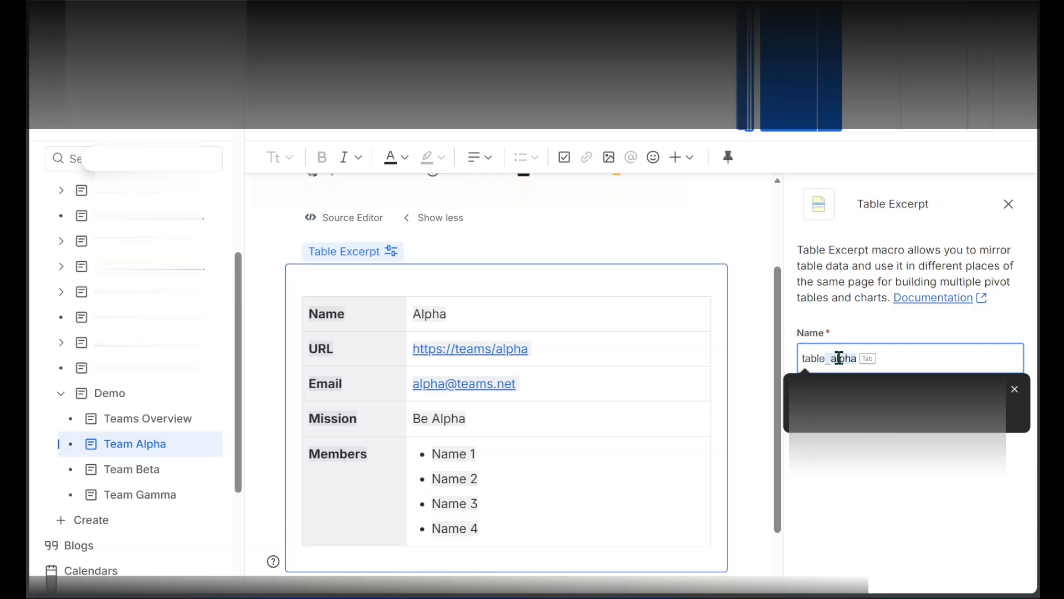
{"action": "type", "text": "e"}
{"action": "key", "text": "Tab"}
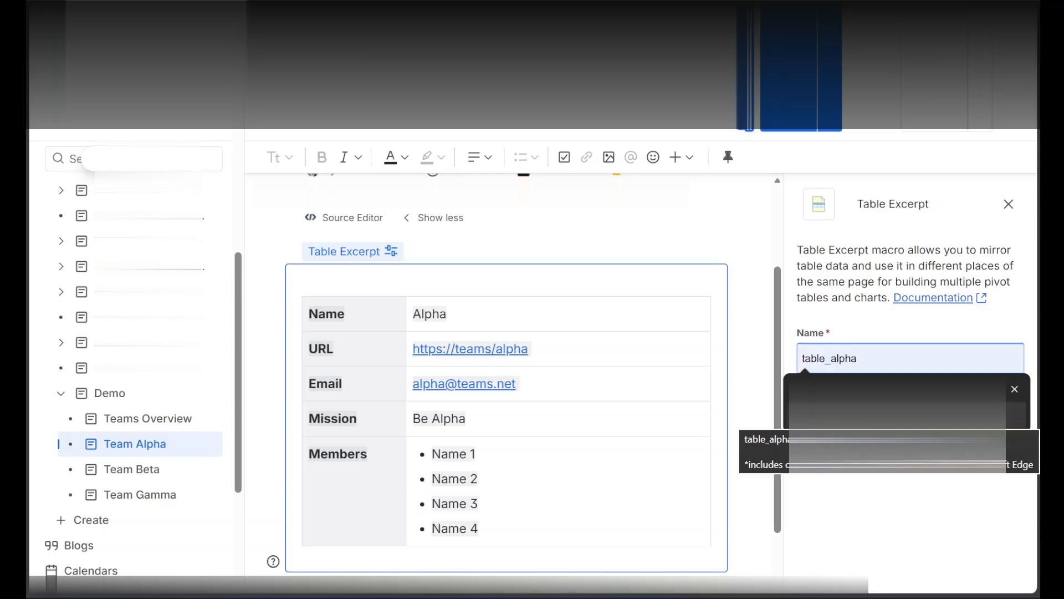
{"action": "left_click", "coordinate": [909, 413]}
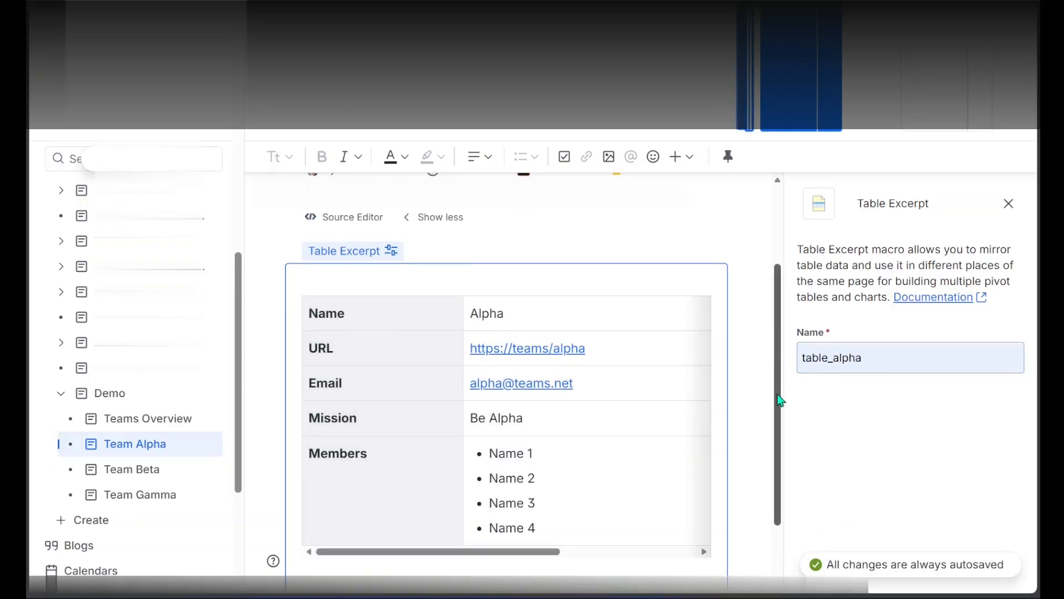
Close the Table Excerpt macro's settings and publish the update to the Team Alpha page.
{"action": "left_click", "coordinate": [1007, 210]}
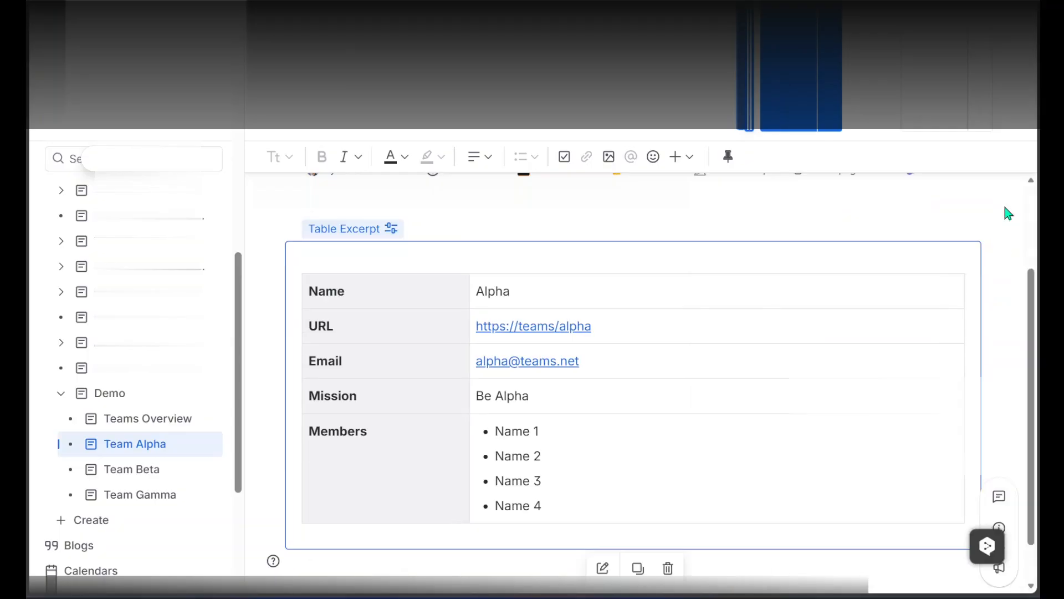
{"action": "left_click", "coordinate": [139, 477]}
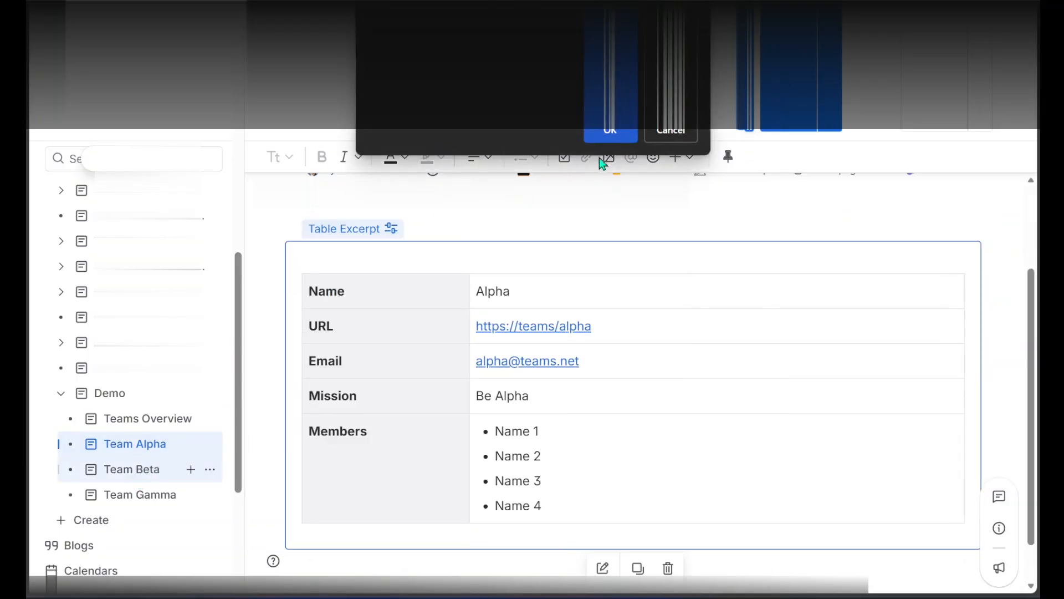
{"action": "left_click", "coordinate": [653, 135]}
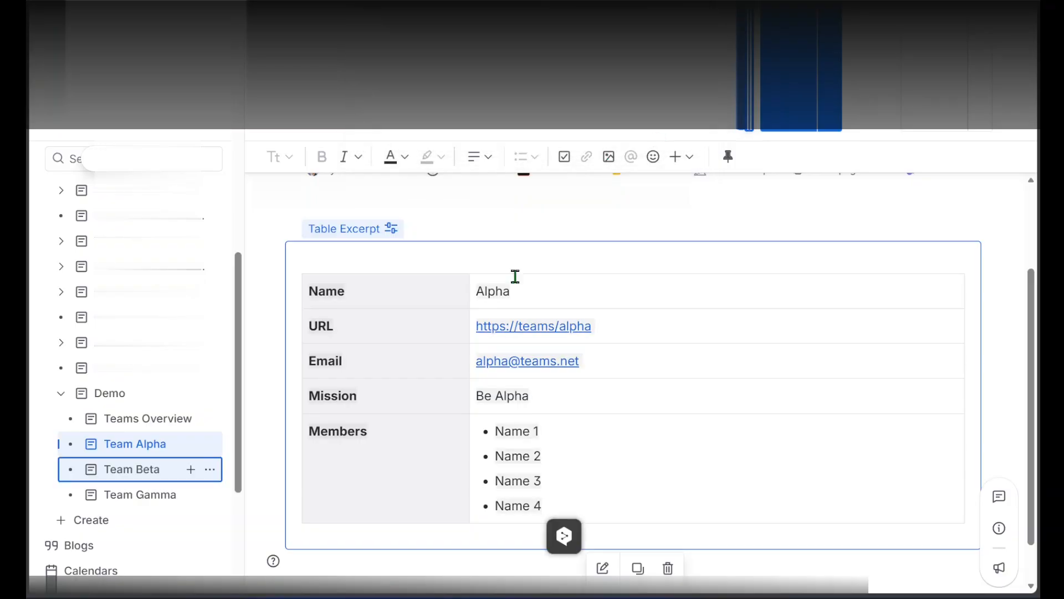
{"action": "left_click", "coordinate": [776, 128]}
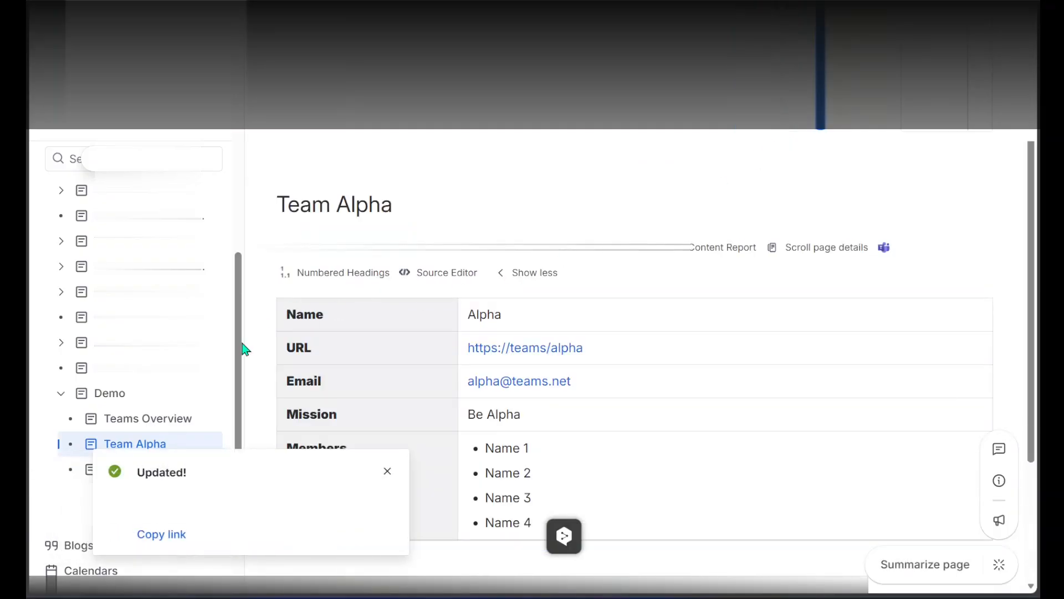
{"action": "left_click", "coordinate": [387, 472]}
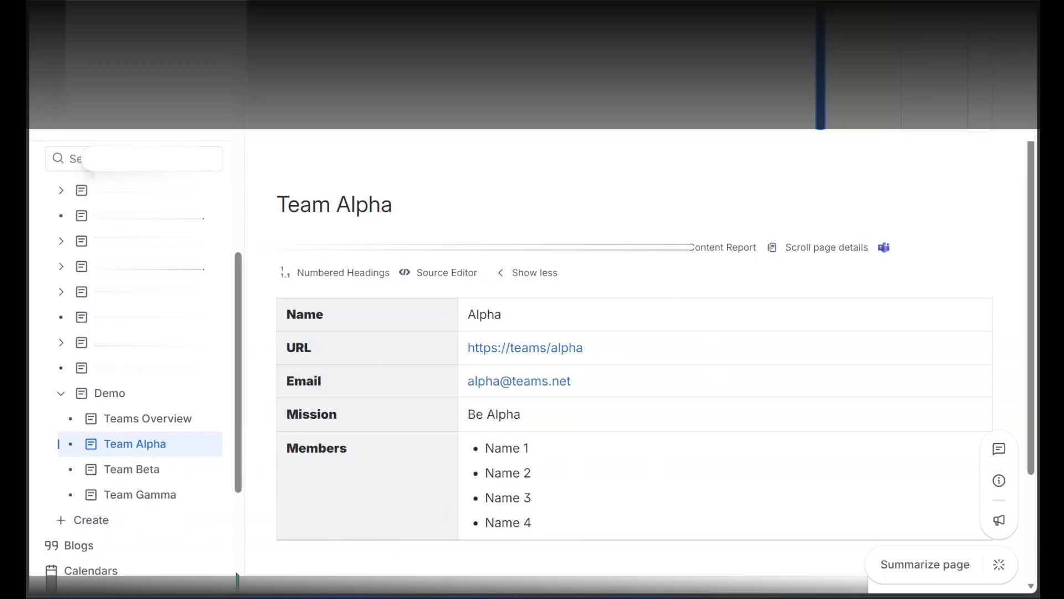
Open the Team Beta page for editing and place the cursor just above its table.
{"action": "left_click", "coordinate": [128, 474]}
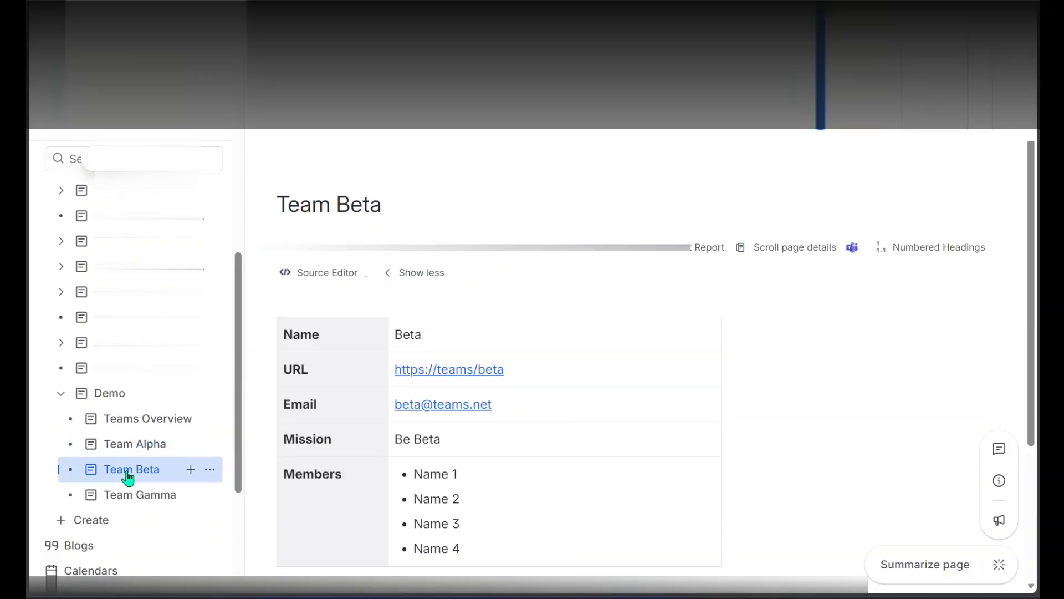
{"action": "left_click", "coordinate": [865, 131]}
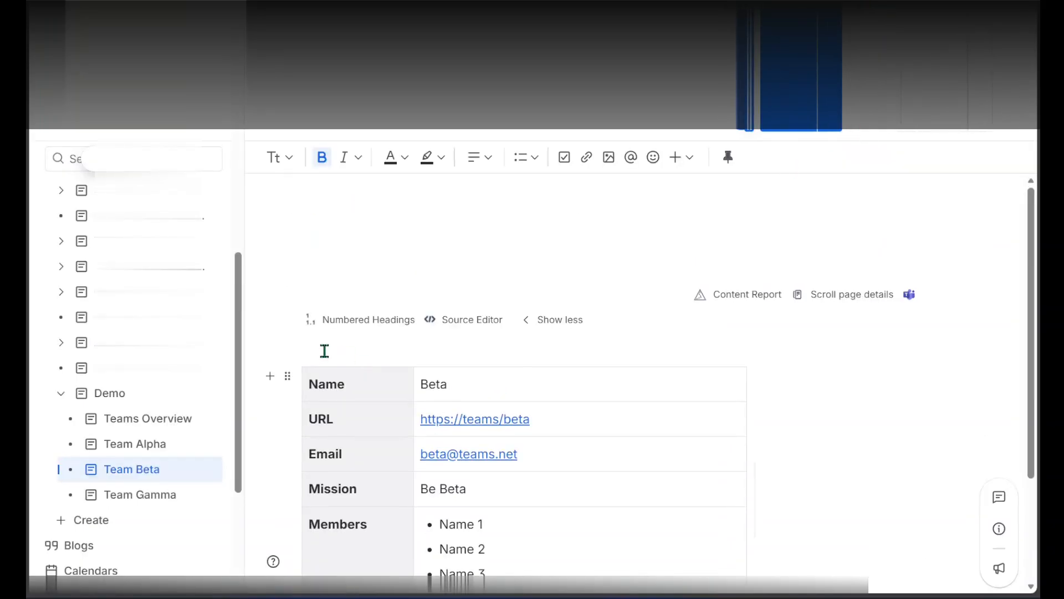
{"action": "left_click", "coordinate": [287, 376]}
{"action": "left_click", "coordinate": [387, 361]}
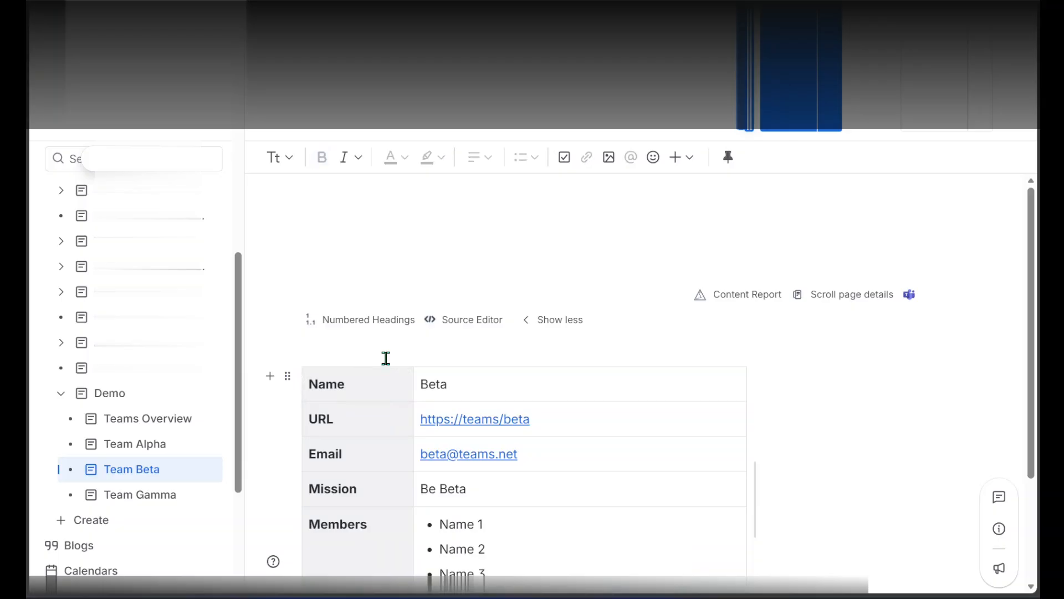
Insert a Table Excerpt macro above the Team Beta table.
{"action": "key", "text": "Return"}
{"action": "type", "text": "/team ex"}
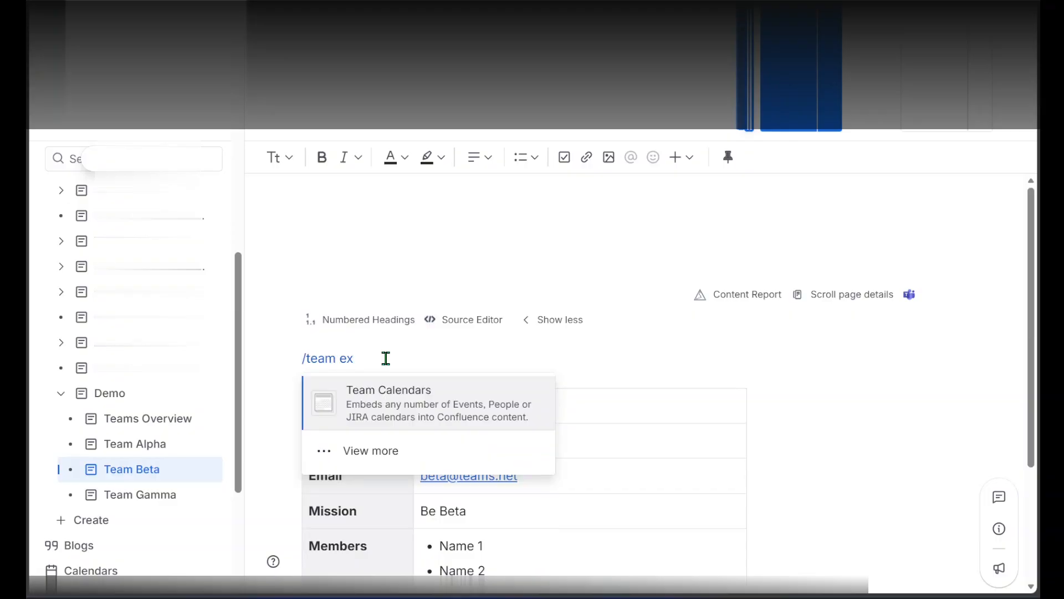
{"action": "key", "text": "BackSpace"}
{"action": "key", "text": "BackSpace"}
{"action": "key", "text": "BackSpace"}
{"action": "key", "text": "BackSpace"}
{"action": "key", "text": "BackSpace"}
{"action": "key", "text": "BackSpace"}
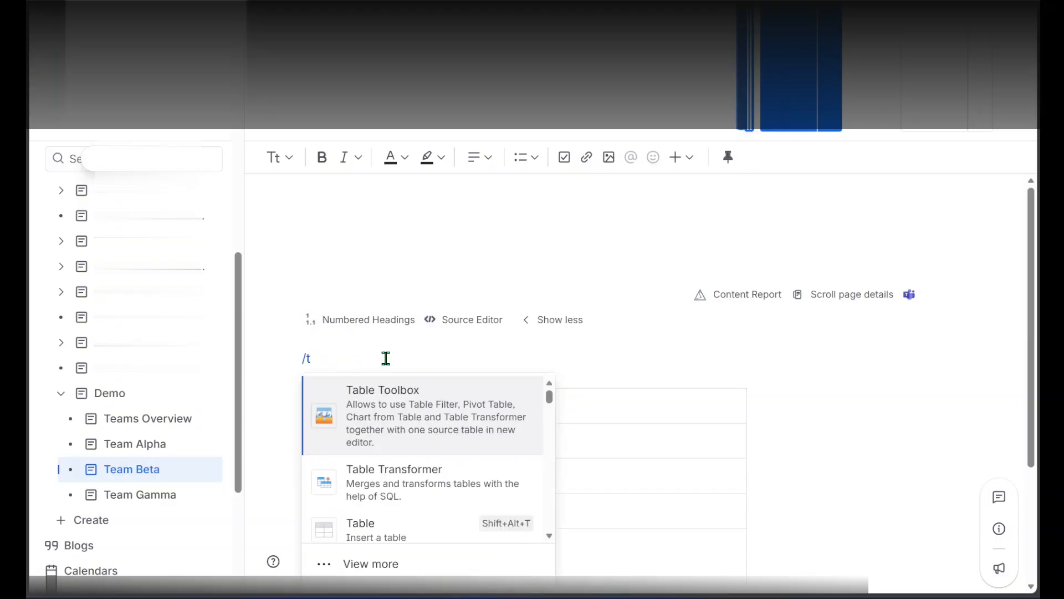
{"action": "type", "text": "able e"}
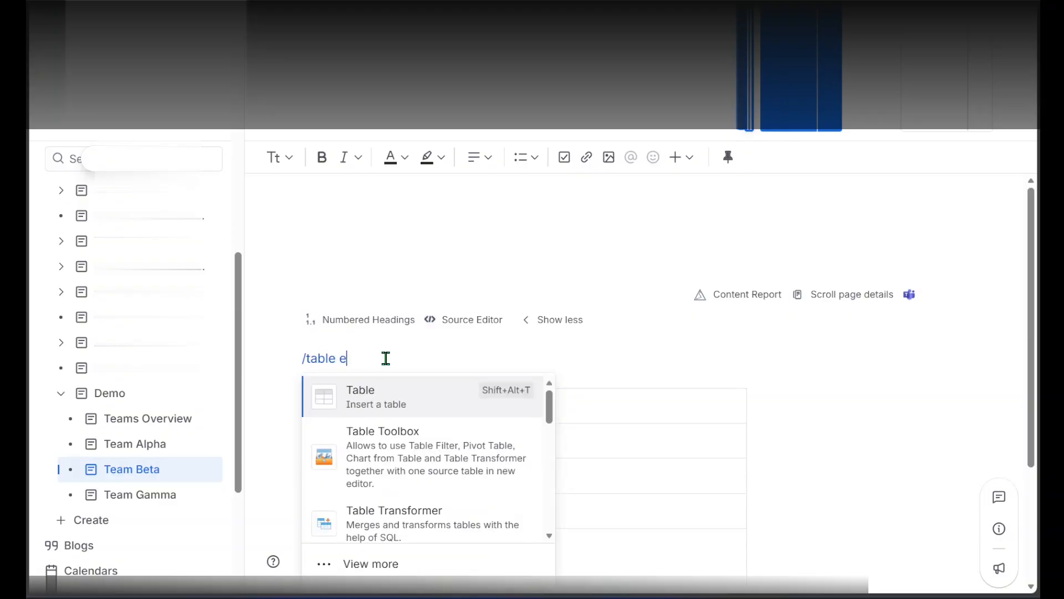
{"action": "type", "text": "x"}
{"action": "key", "text": "Return"}
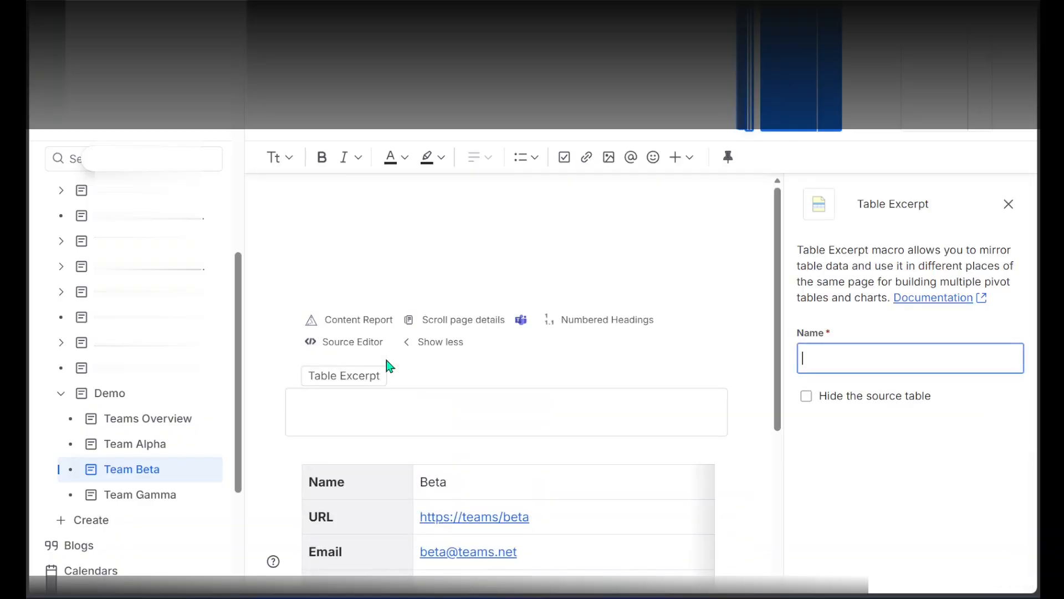
Move the Team Beta table into the Table Excerpt macro and name the macro team_beta.
{"action": "left_click", "coordinate": [289, 475]}
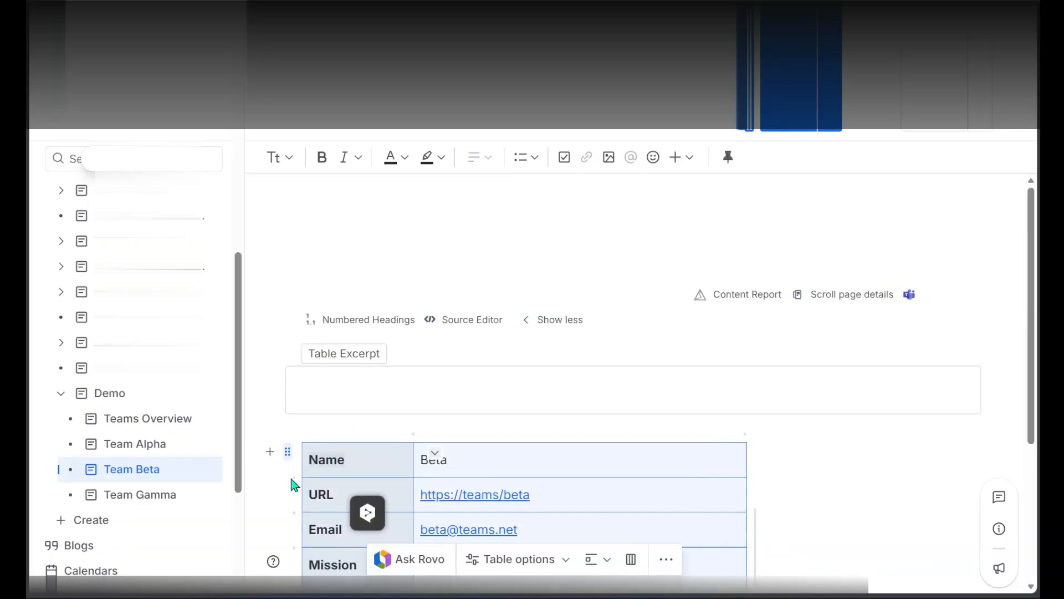
{"action": "left_click_drag", "start_coordinate": [288, 448], "coordinate": [311, 403]}
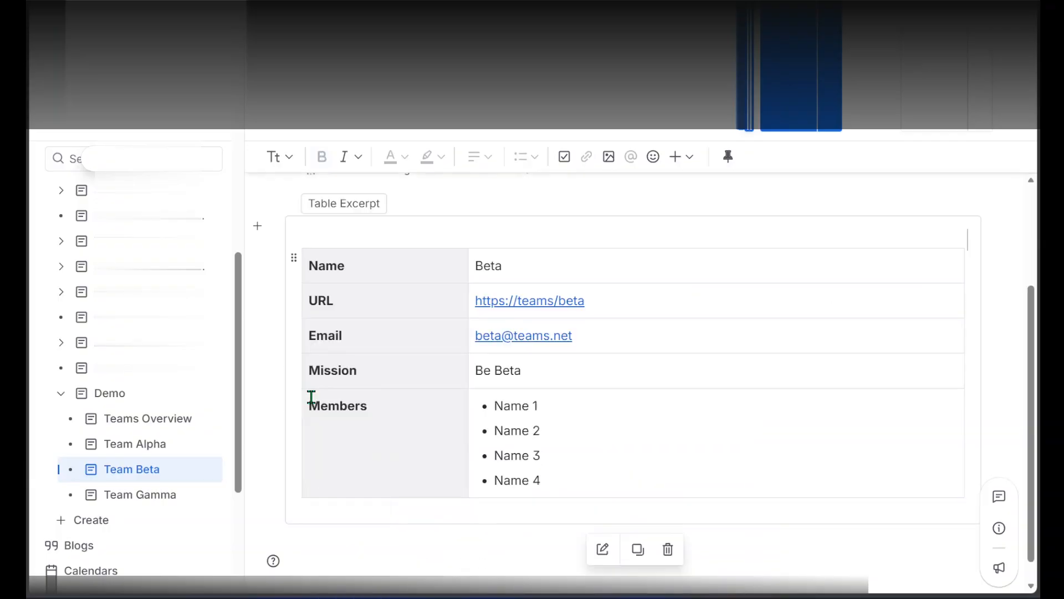
{"action": "left_click", "coordinate": [352, 205]}
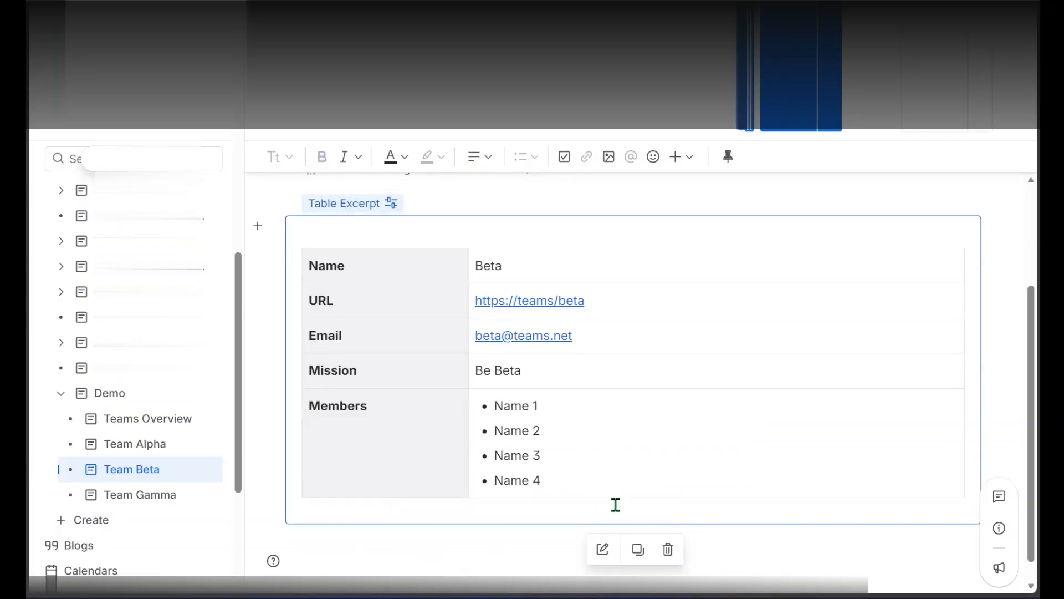
{"action": "left_click", "coordinate": [602, 552]}
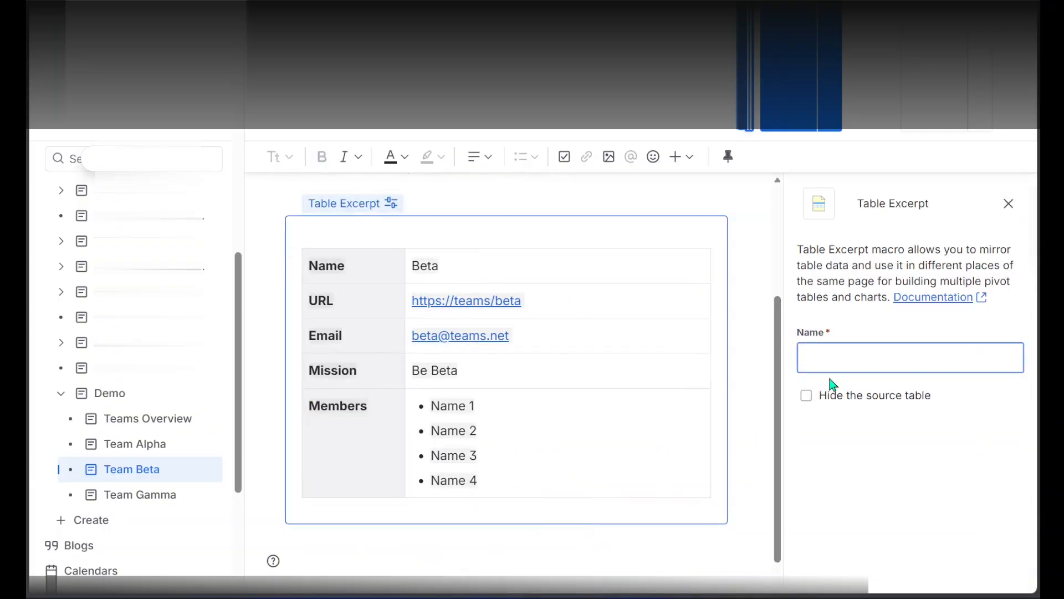
{"action": "type", "text": "team_beta"}
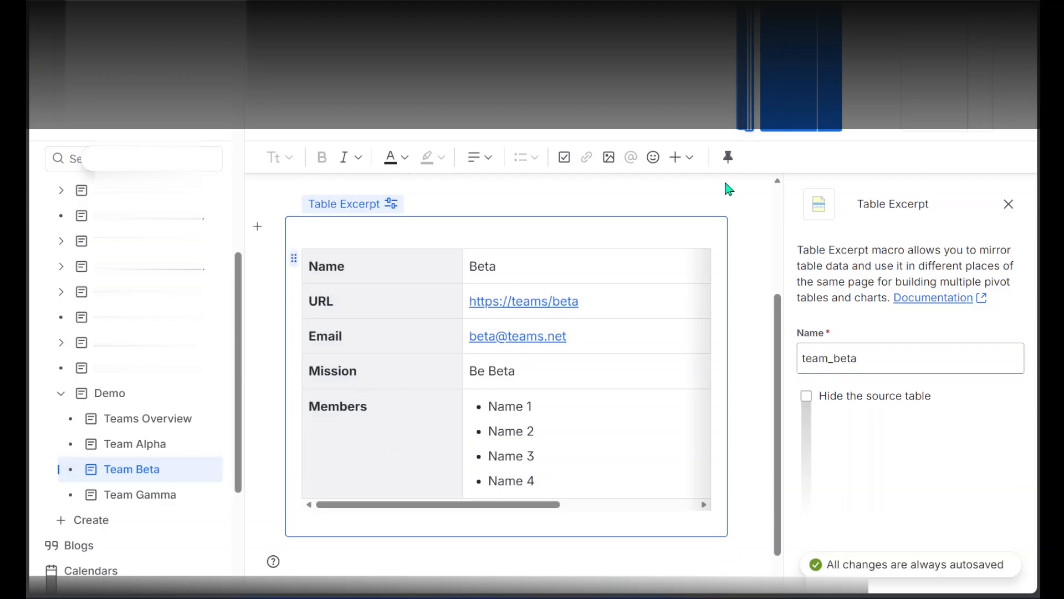
Publish the update to the Team Beta page and open the Team Gamma page for editing.
{"action": "left_click", "coordinate": [790, 130]}
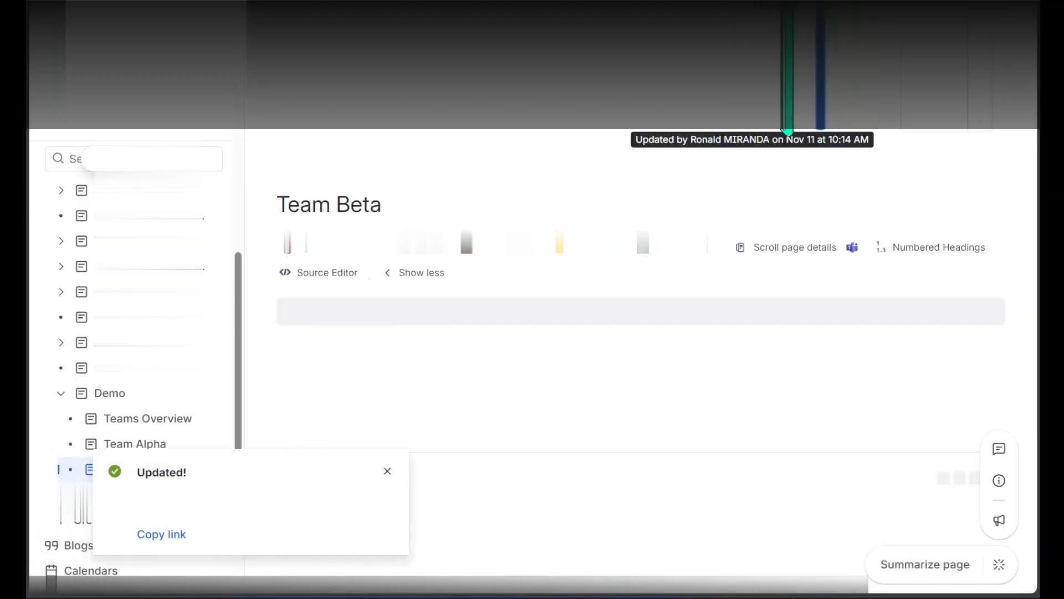
{"action": "left_click", "coordinate": [387, 471]}
{"action": "left_click", "coordinate": [141, 495]}
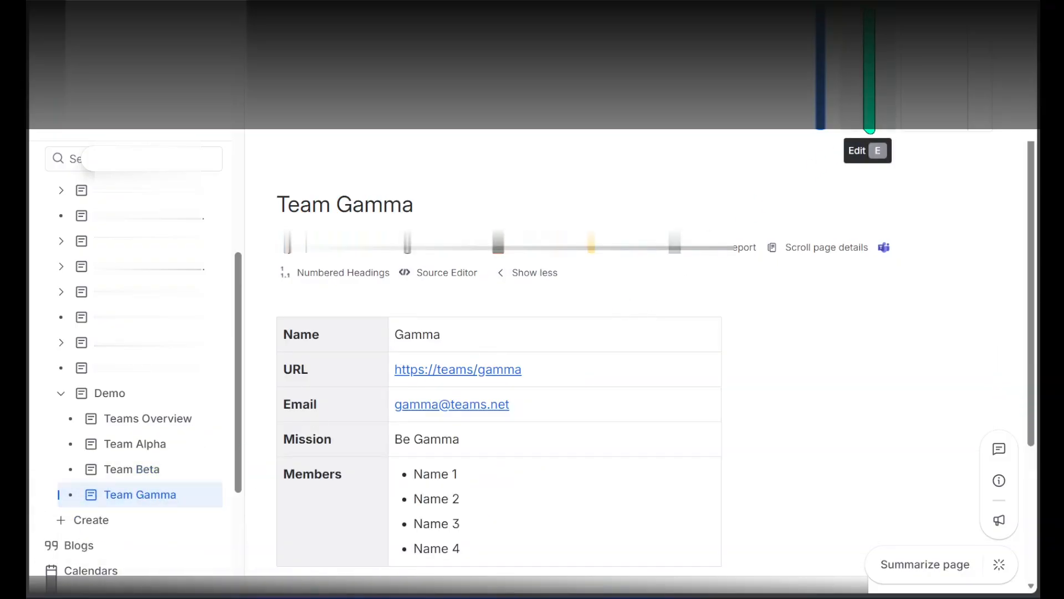
{"action": "left_click", "coordinate": [869, 126]}
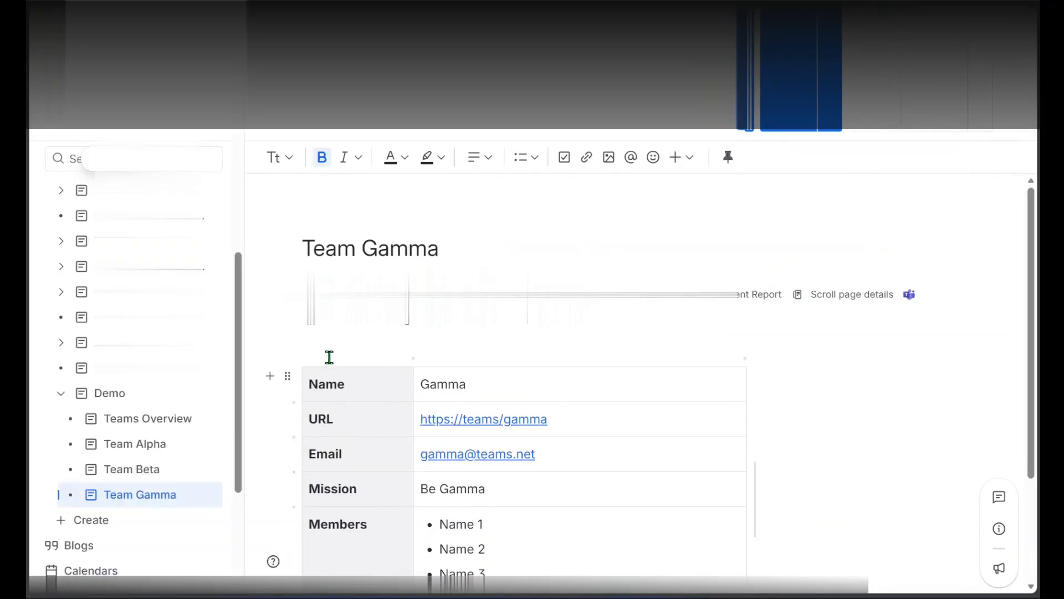
Insert a Table Excerpt macro above the Team Gamma table.
{"action": "left_click", "coordinate": [284, 377]}
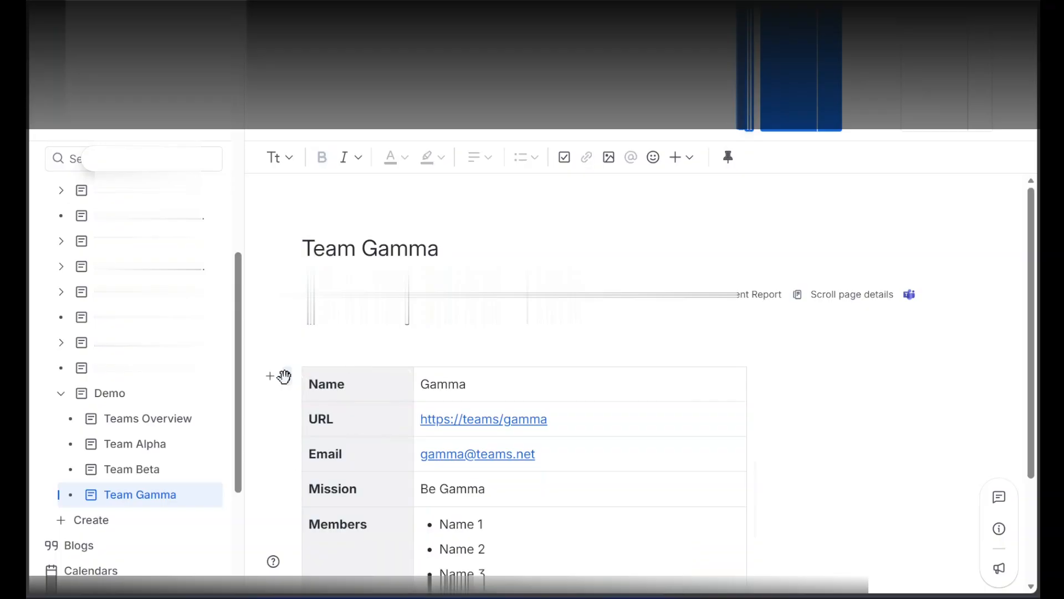
{"action": "type", "text": "/t"}
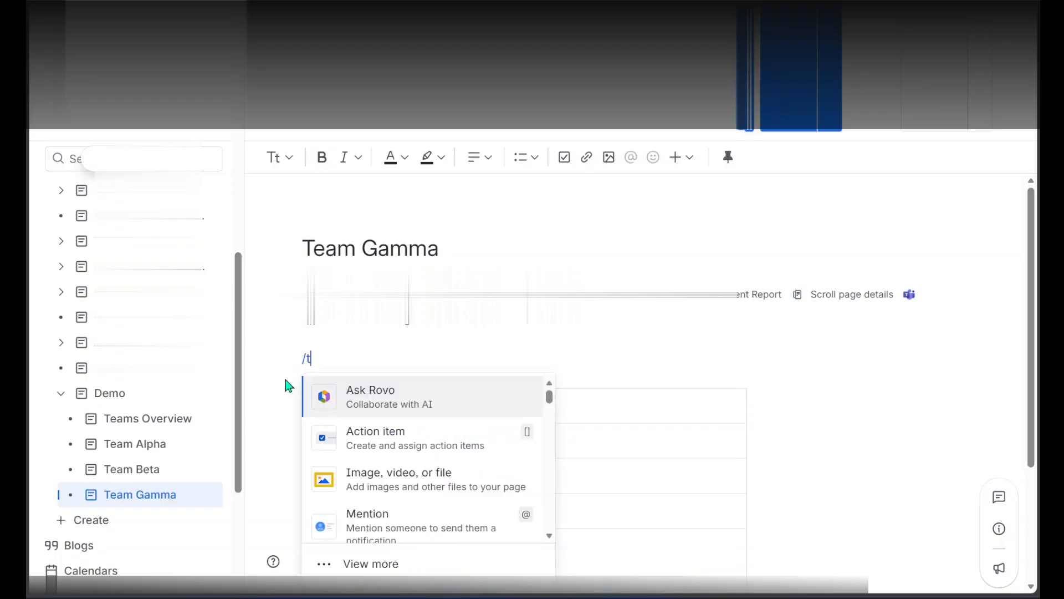
{"action": "type", "text": "able"}
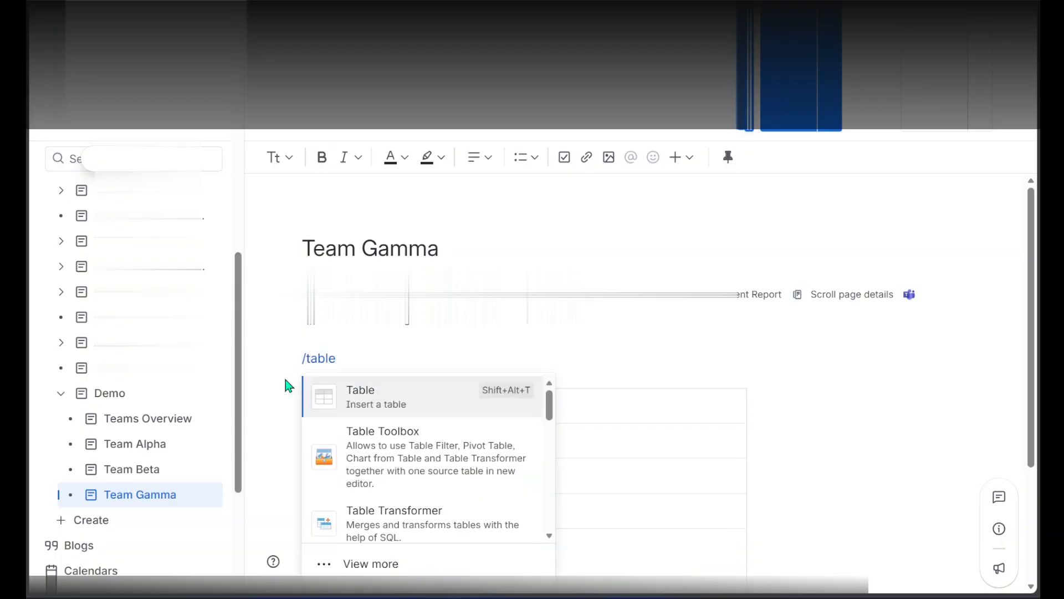
{"action": "type", "text": " ex"}
{"action": "key", "text": "Return"}
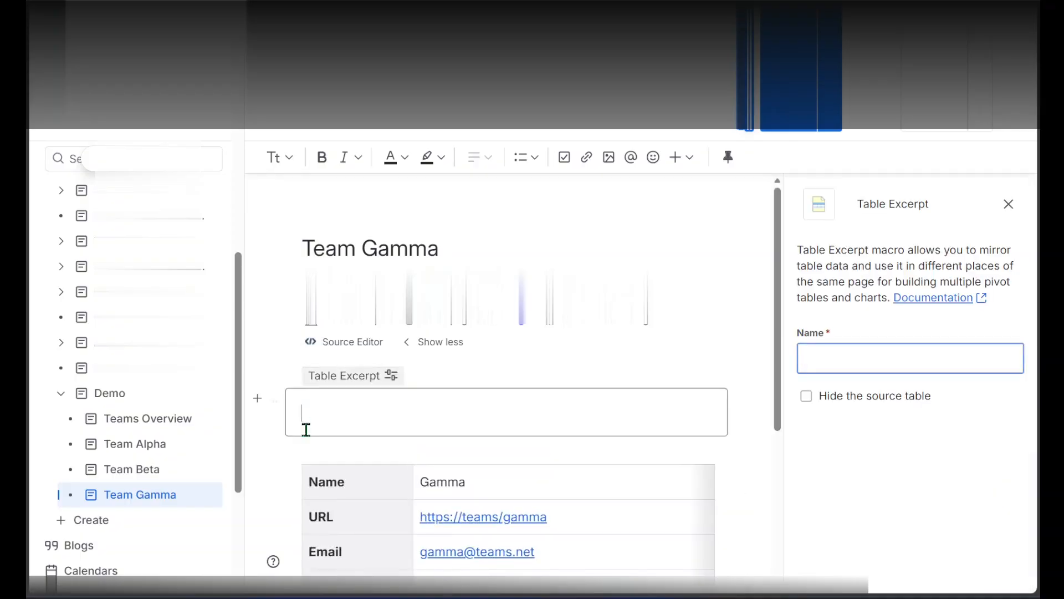
Move the Team Gamma table into the Table Excerpt macro and name the macro team_gamma.
{"action": "left_click", "coordinate": [288, 470]}
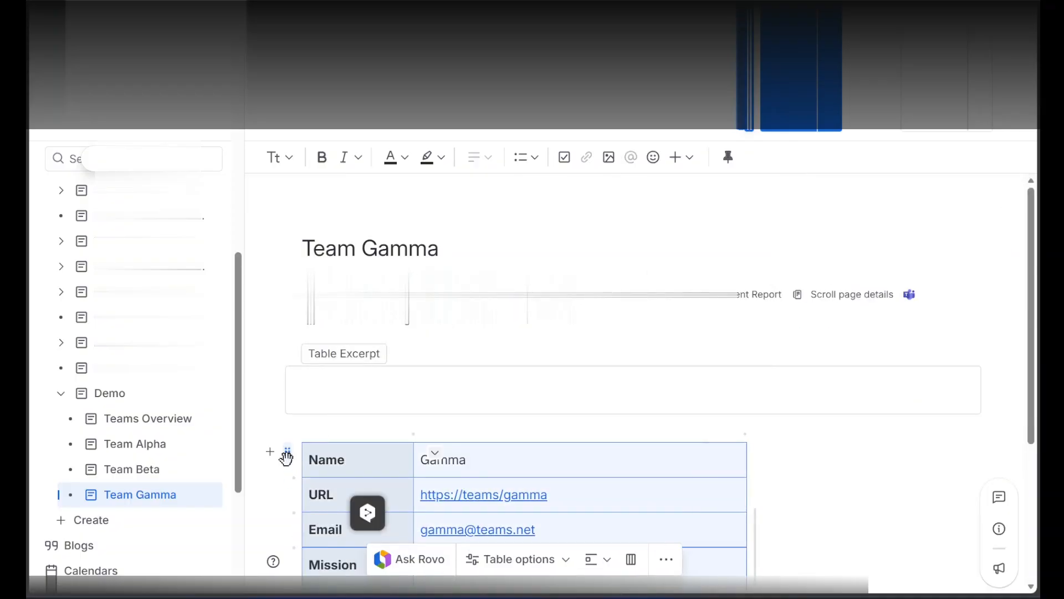
{"action": "left_click_drag", "start_coordinate": [287, 451], "coordinate": [318, 394]}
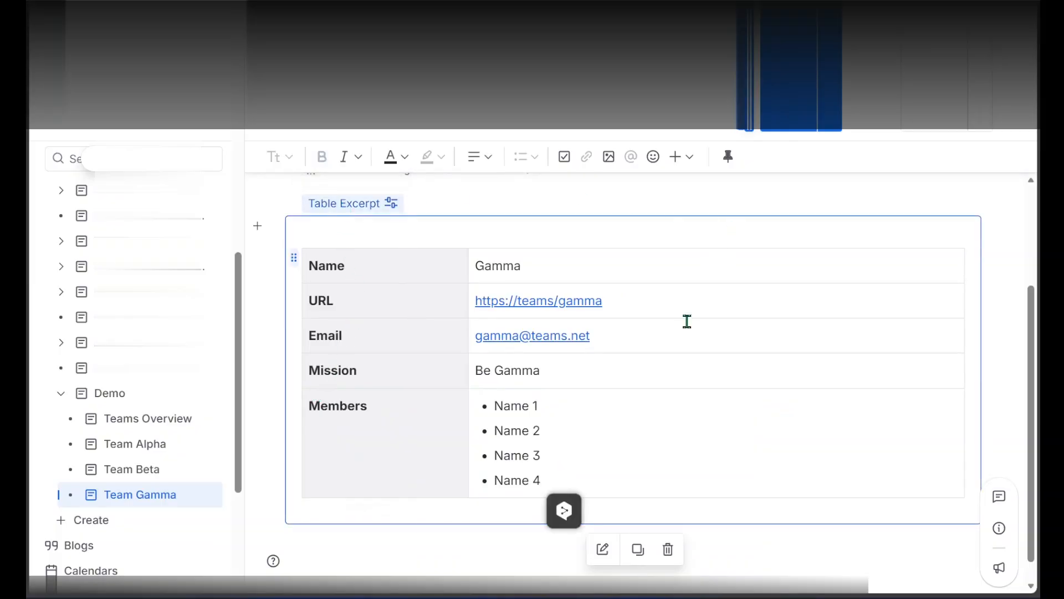
{"action": "left_click", "coordinate": [602, 552]}
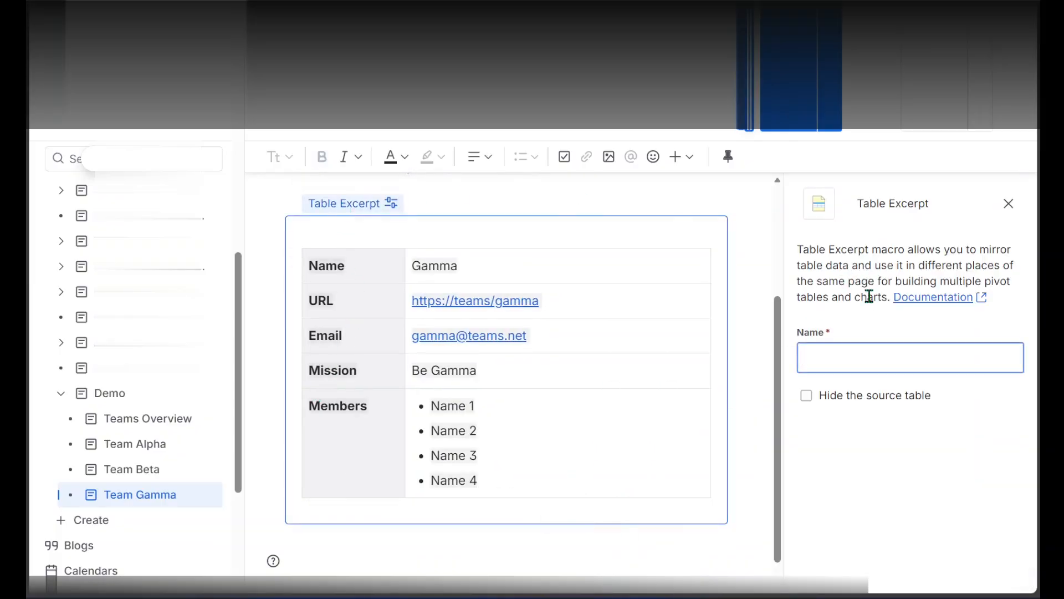
{"action": "type", "text": "team_gamma"}
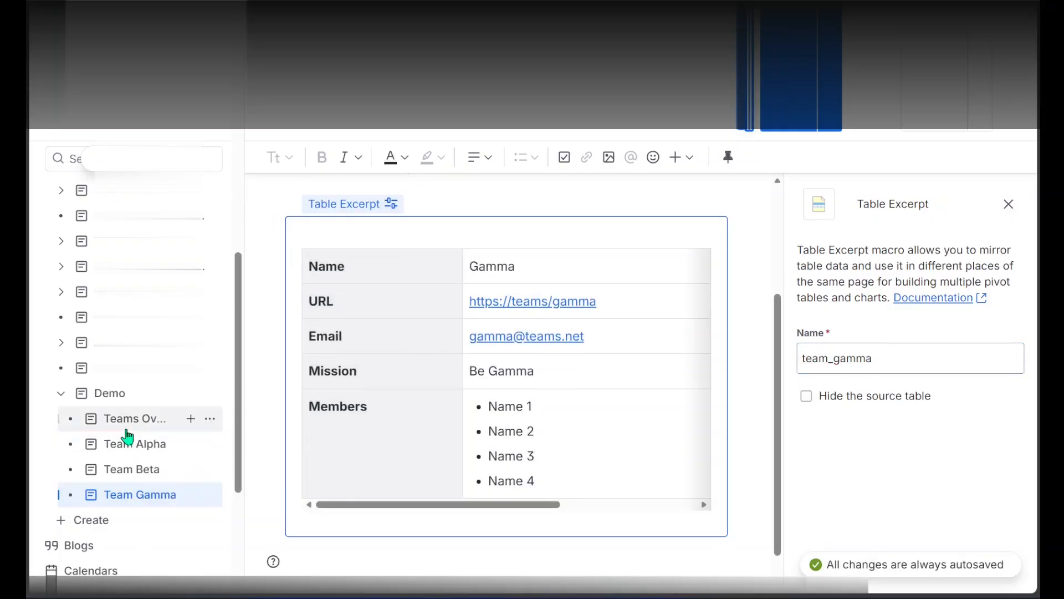
Publish the update to the Team Gamma page and open the Teams Overview page for editing.
{"action": "left_click", "coordinate": [132, 447]}
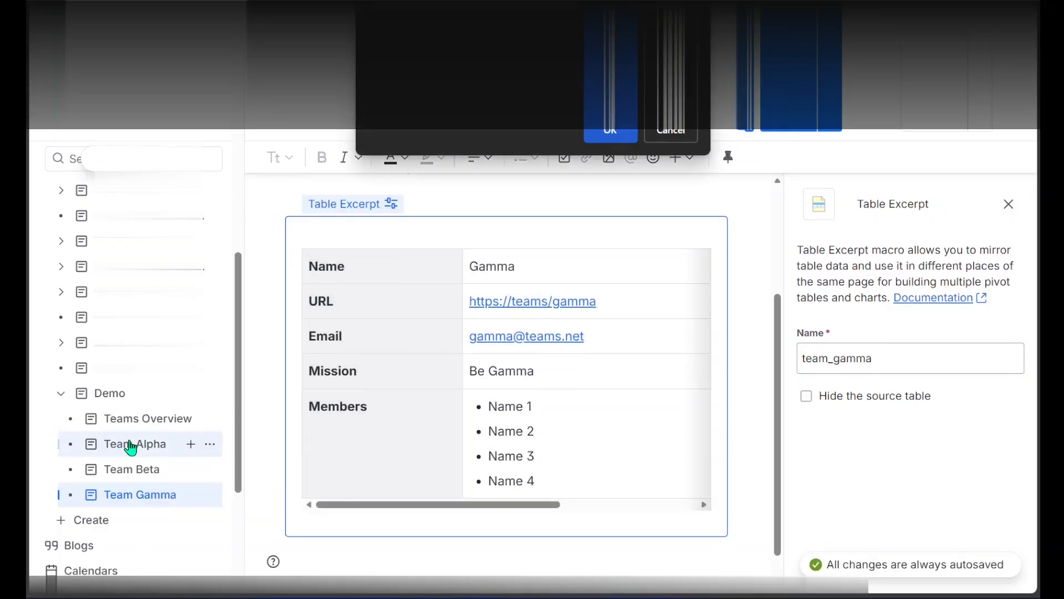
{"action": "left_click", "coordinate": [678, 126]}
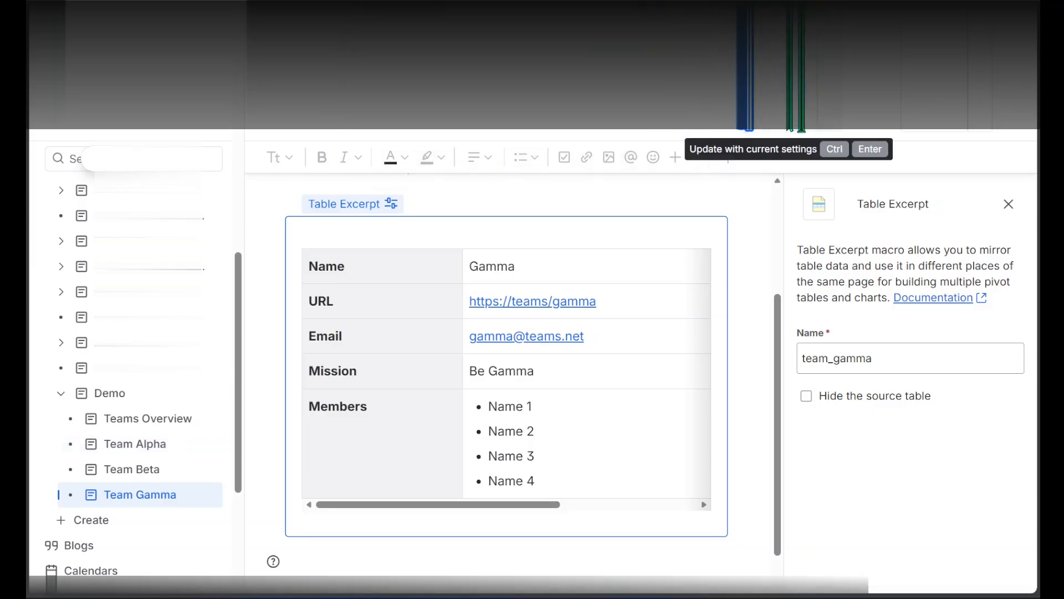
{"action": "left_click", "coordinate": [801, 129]}
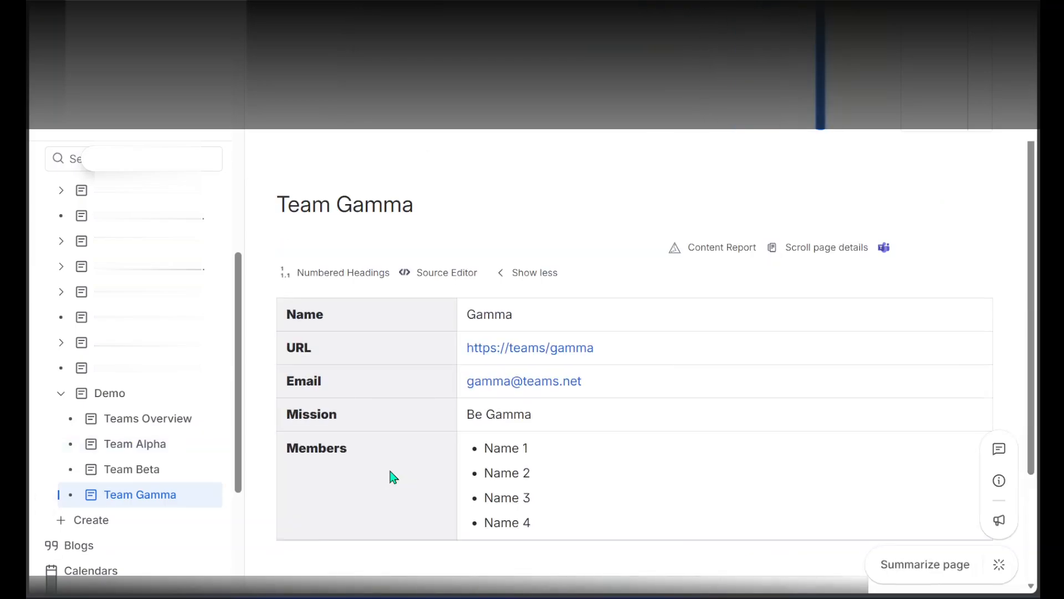
{"action": "left_click", "coordinate": [147, 418]}
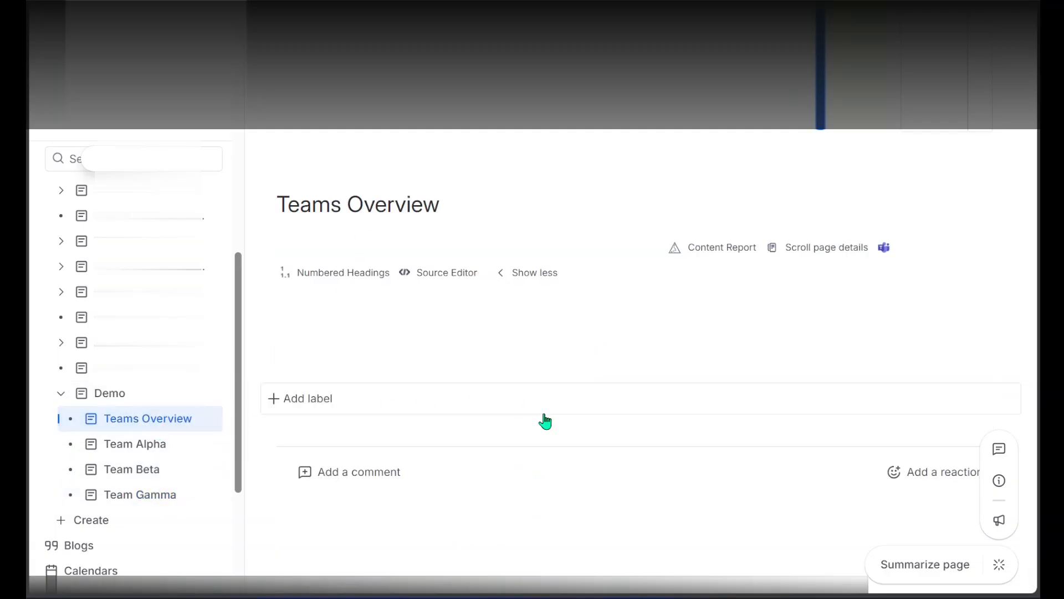
{"action": "left_click", "coordinate": [872, 136]}
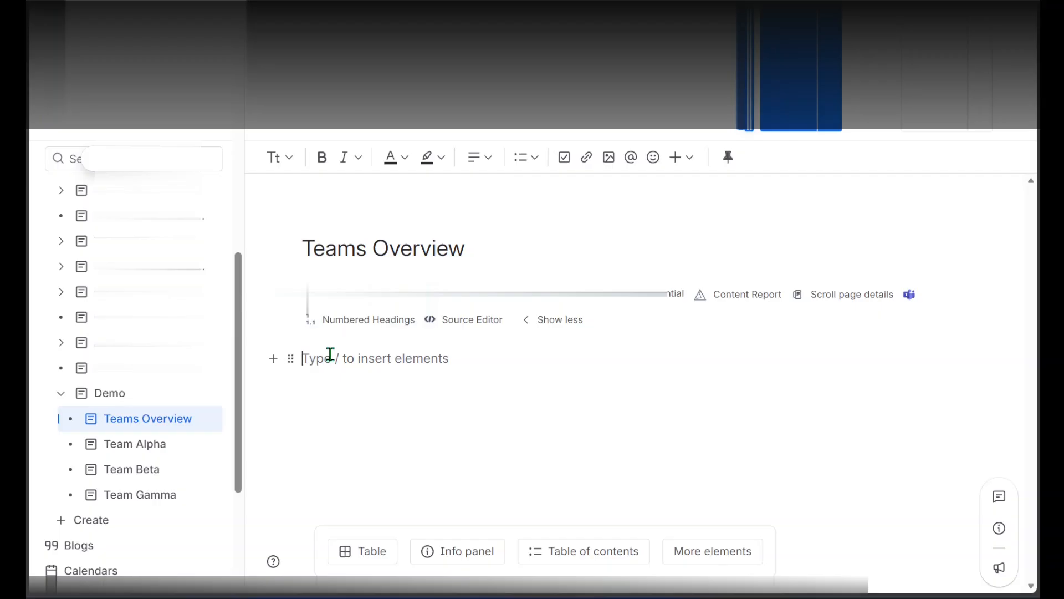
Insert a Table Excerpt Include macro on the Teams Overview page with the excerpt name table_alpha.
{"action": "type", "text": "/"}
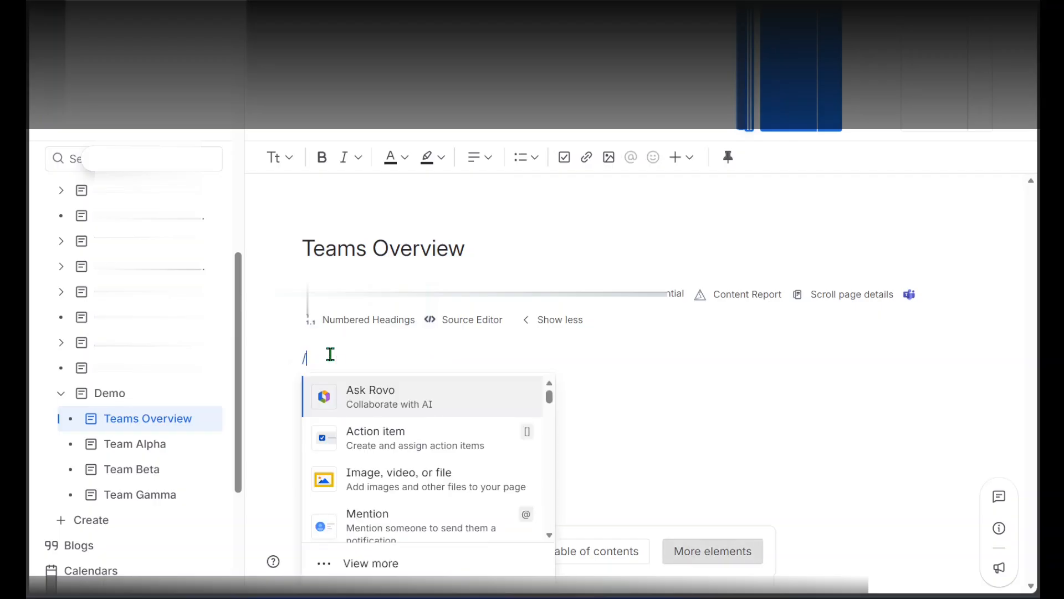
{"action": "key", "text": "BackSpace"}
{"action": "type", "text": "/ex"}
{"action": "key", "text": "BackSpace"}
{"action": "key", "text": "BackSpace"}
{"action": "type", "text": "table exce"}
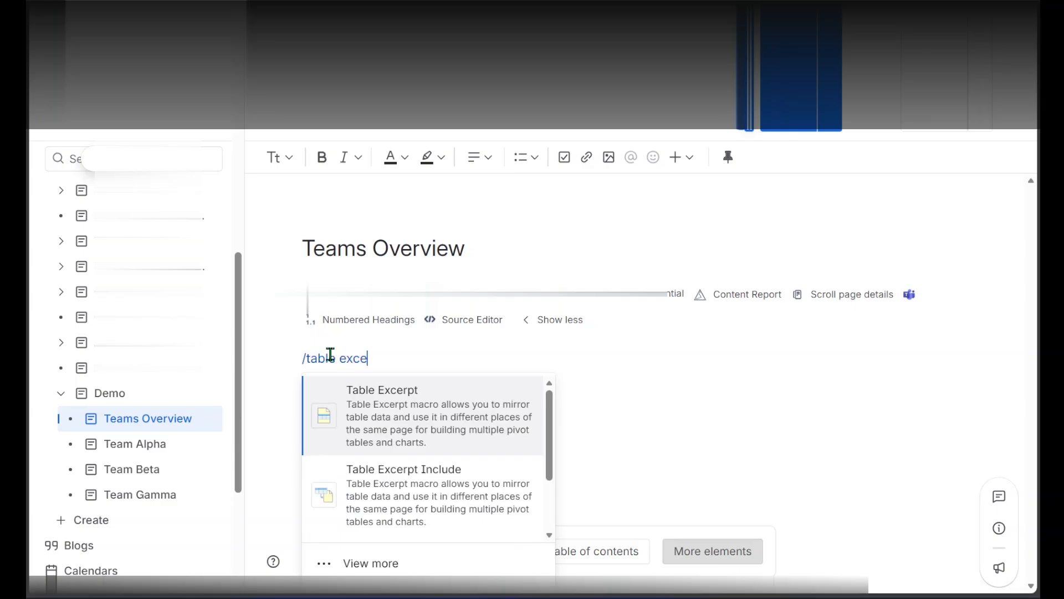
{"action": "key", "text": "Down"}
{"action": "key", "text": "Return"}
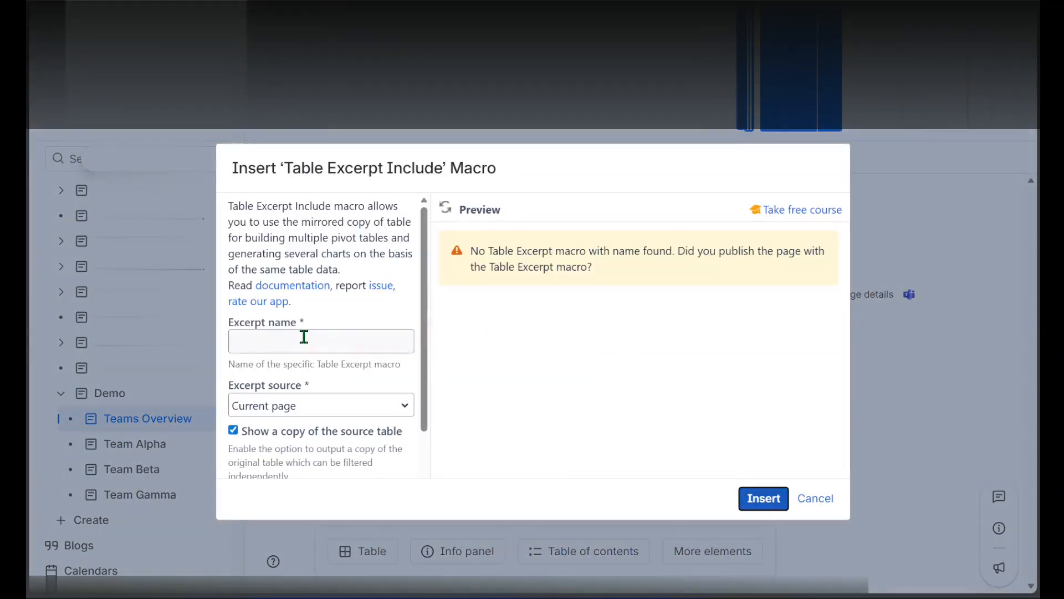
{"action": "left_click", "coordinate": [304, 337]}
{"action": "type", "text": "table_alpha"}
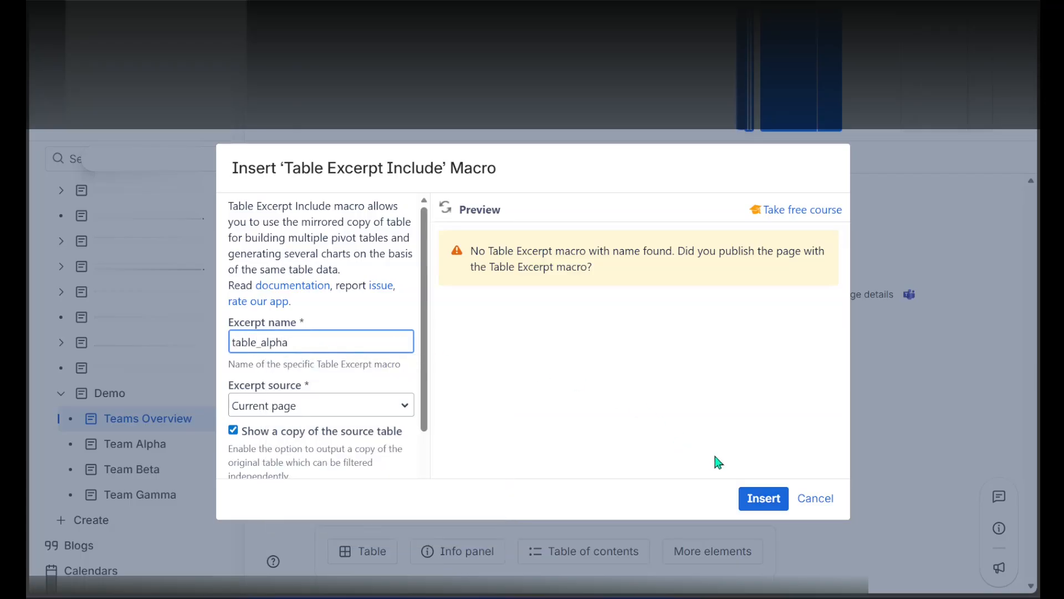
{"action": "left_click", "coordinate": [761, 498]}
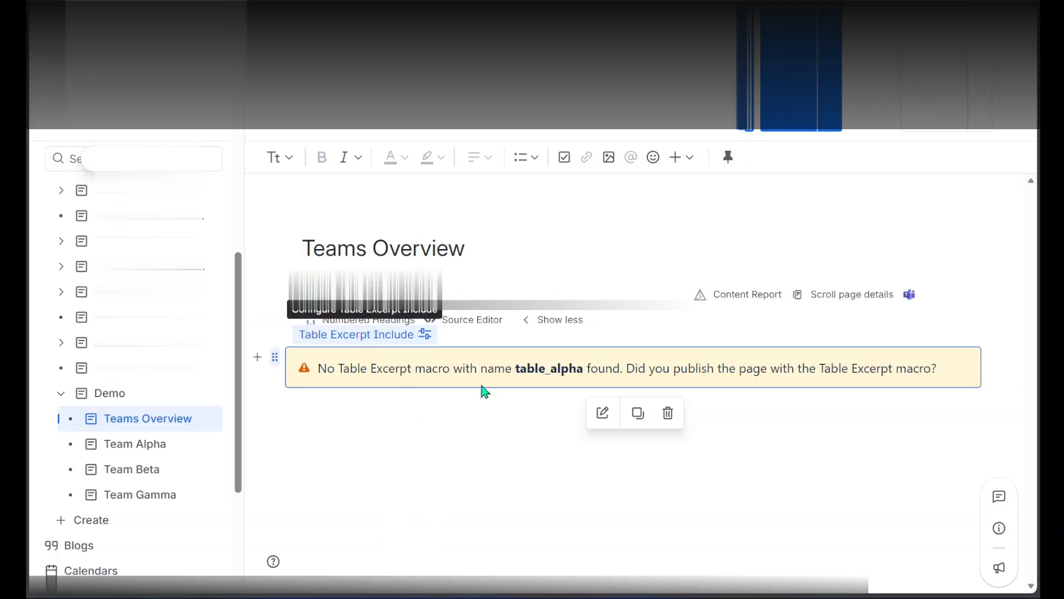
Edit the Table Excerpt Include macro and set its excerpt source to Page and child pages.
{"action": "left_click", "coordinate": [603, 413]}
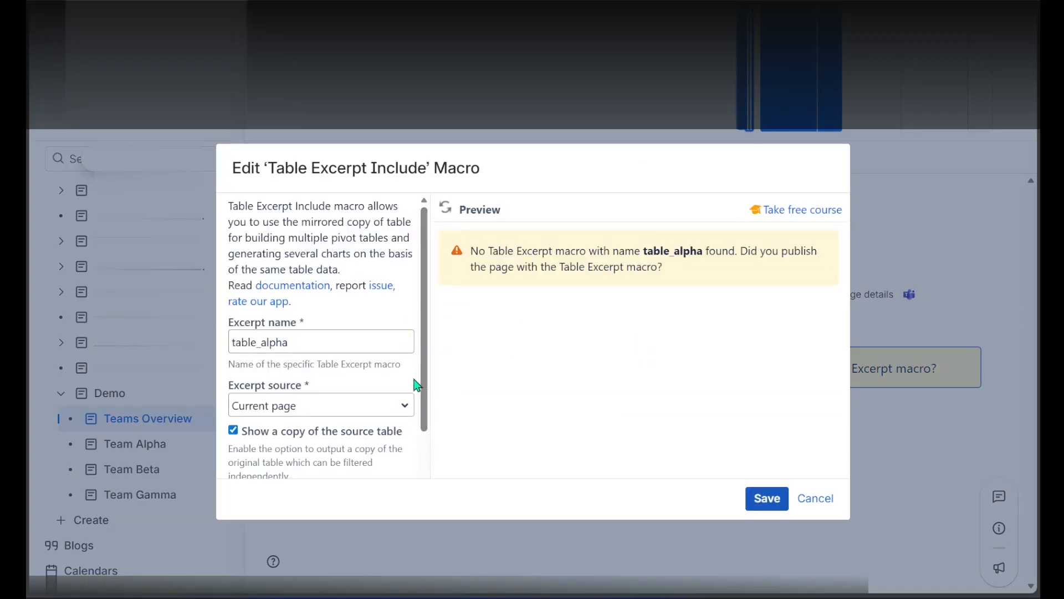
{"action": "left_click", "coordinate": [407, 409]}
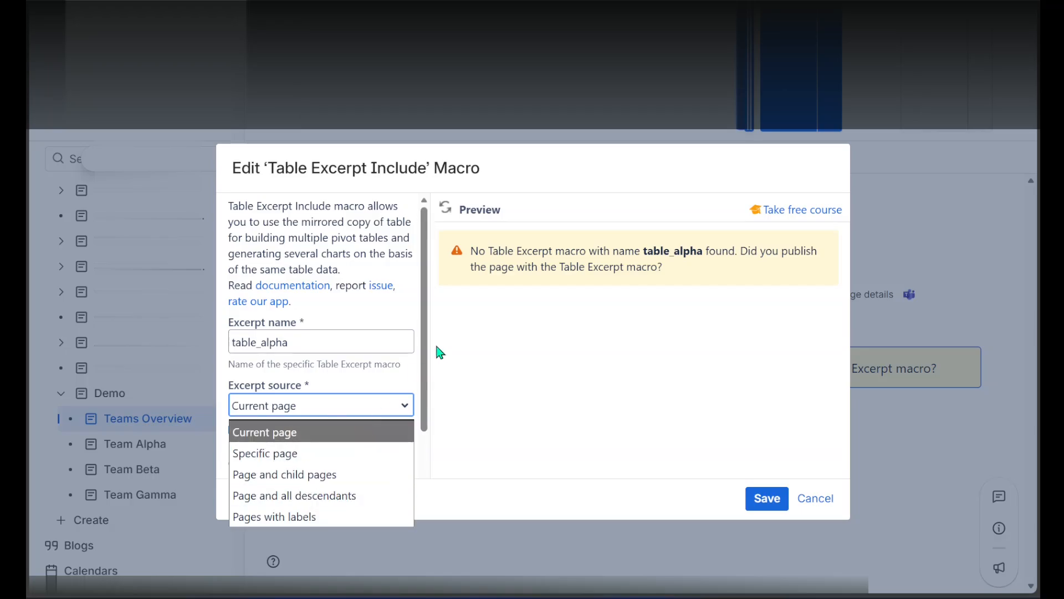
{"action": "left_click_drag", "start_coordinate": [427, 368], "coordinate": [427, 388]}
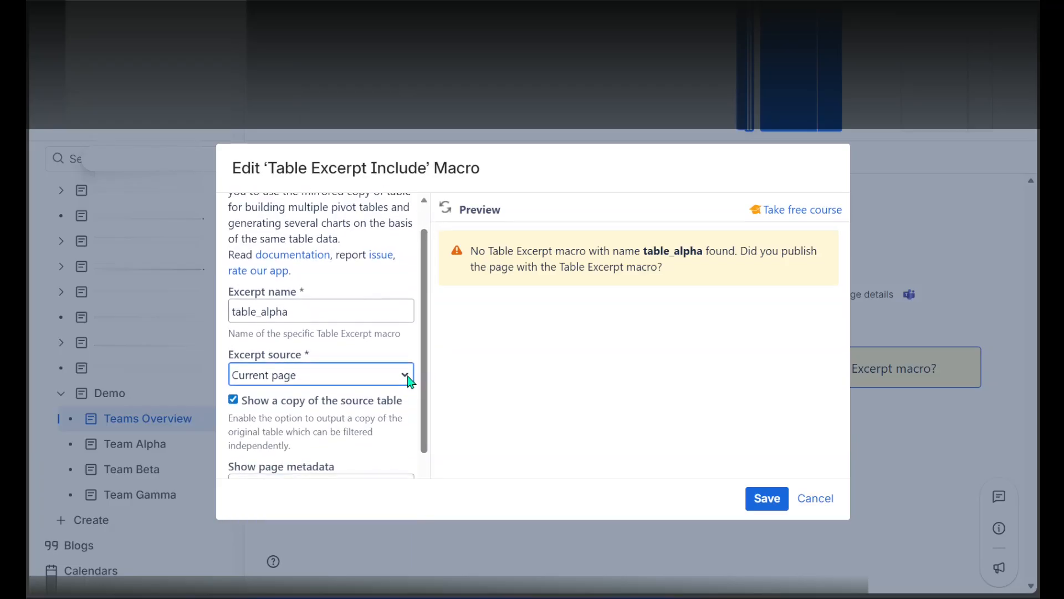
{"action": "left_click", "coordinate": [407, 377]}
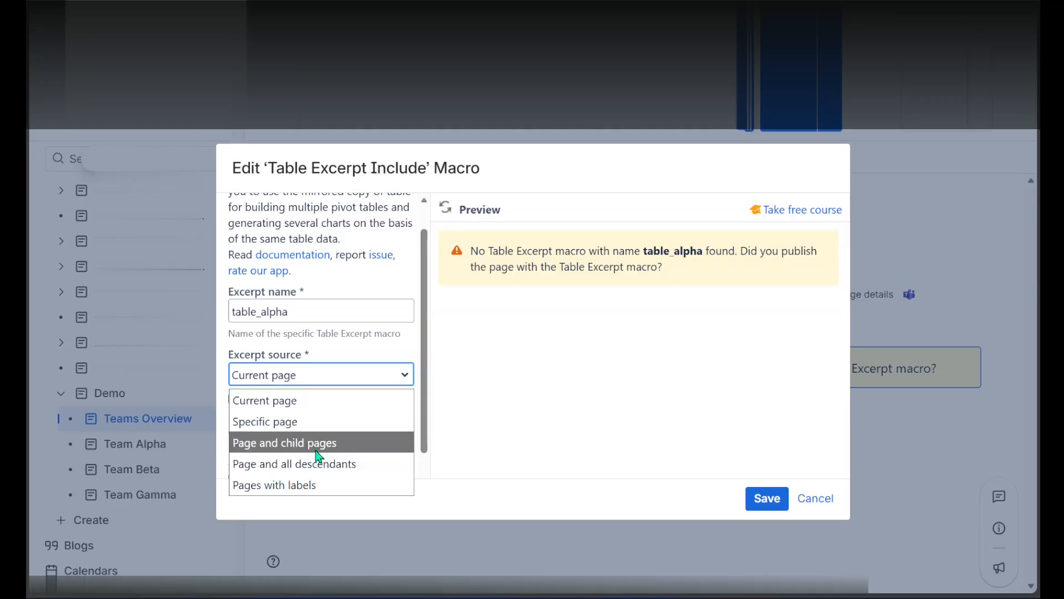
{"action": "left_click", "coordinate": [358, 444]}
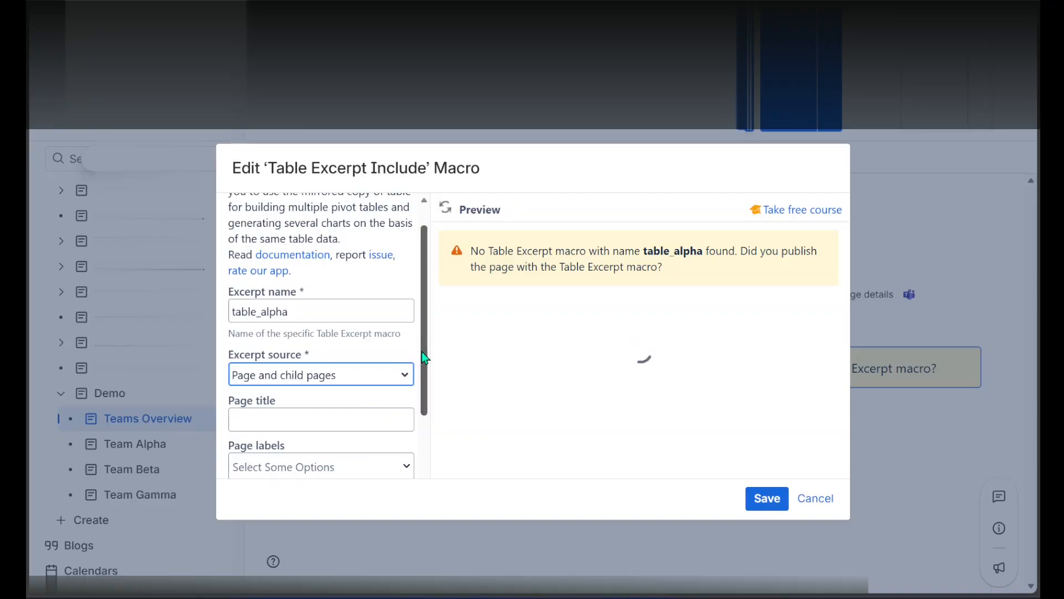
Set the macro's page title to Demo and save the macro.
{"action": "left_click_drag", "start_coordinate": [427, 363], "coordinate": [426, 380]}
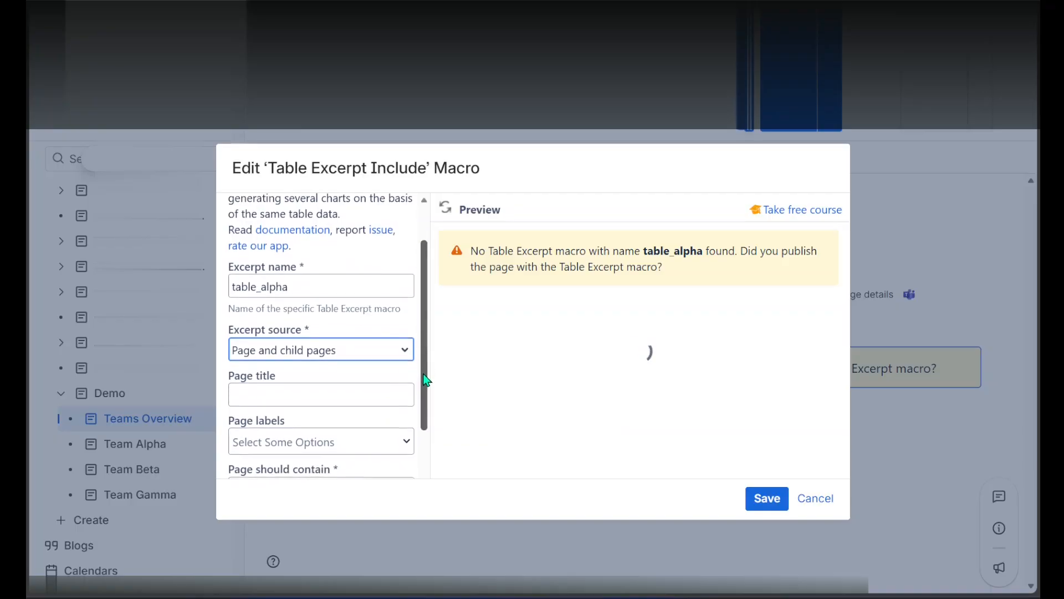
{"action": "left_click", "coordinate": [340, 387]}
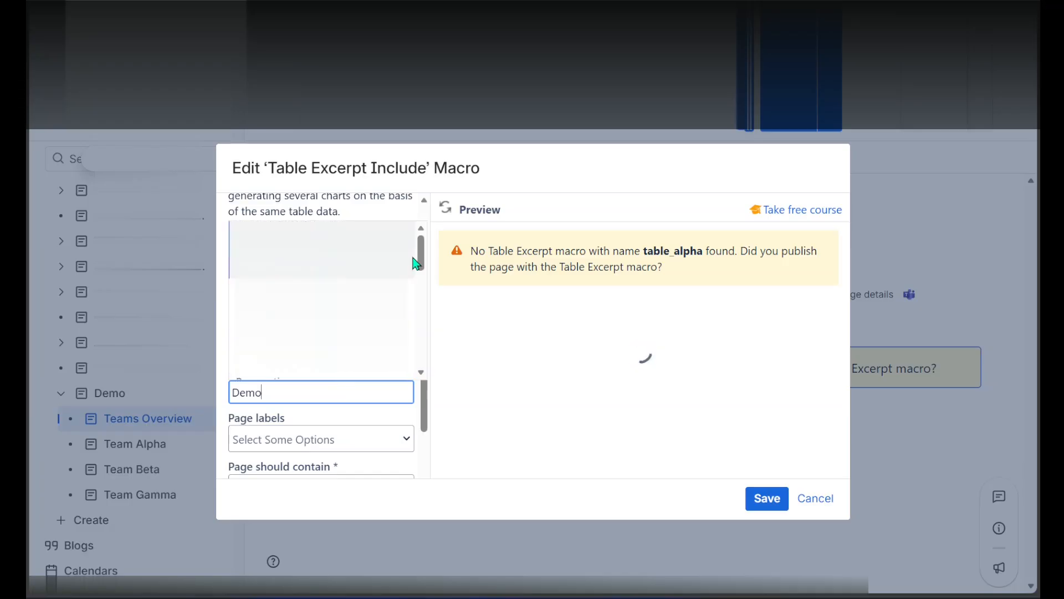
{"action": "left_click_drag", "start_coordinate": [422, 262], "coordinate": [421, 363]}
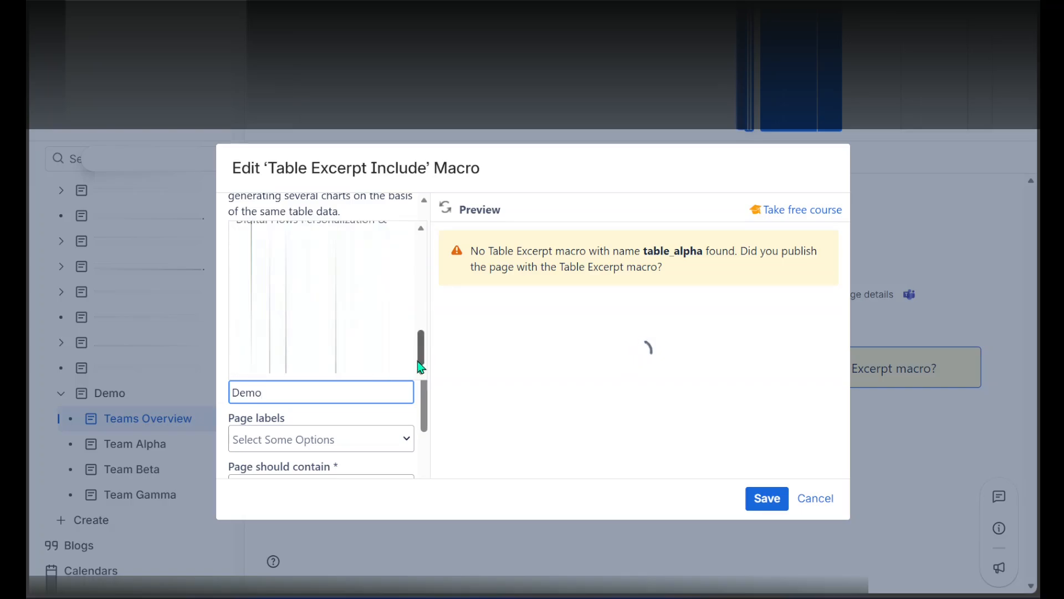
{"action": "left_click", "coordinate": [405, 417]}
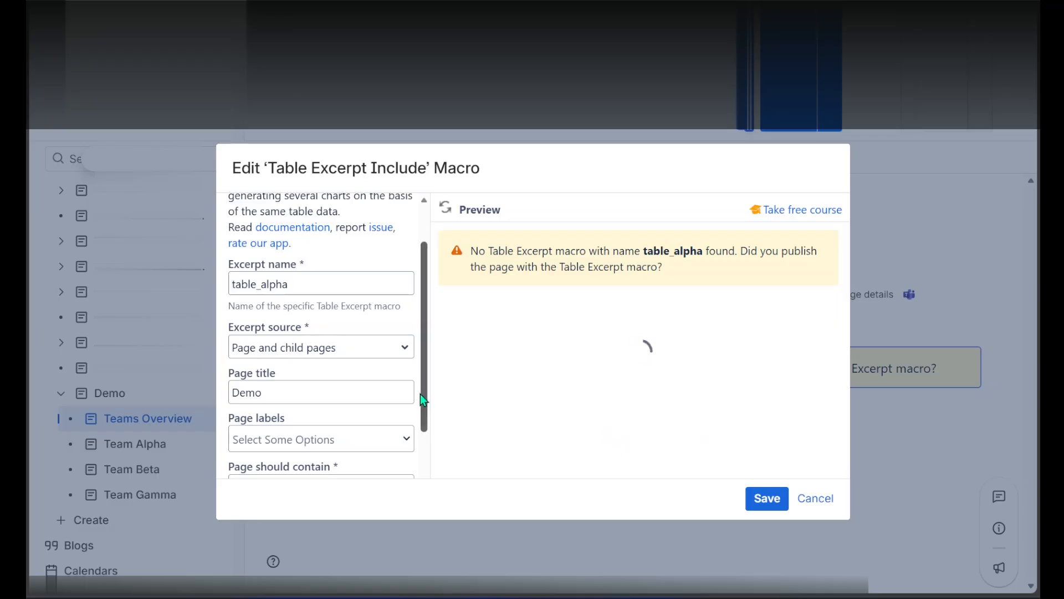
{"action": "left_click_drag", "start_coordinate": [420, 393], "coordinate": [435, 371]}
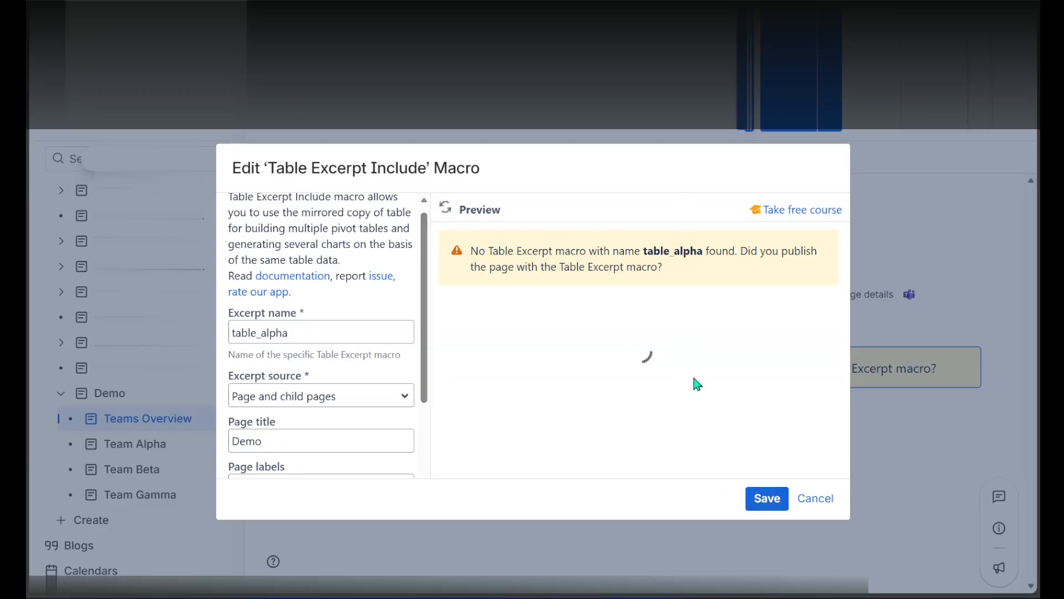
{"action": "left_click", "coordinate": [763, 495]}
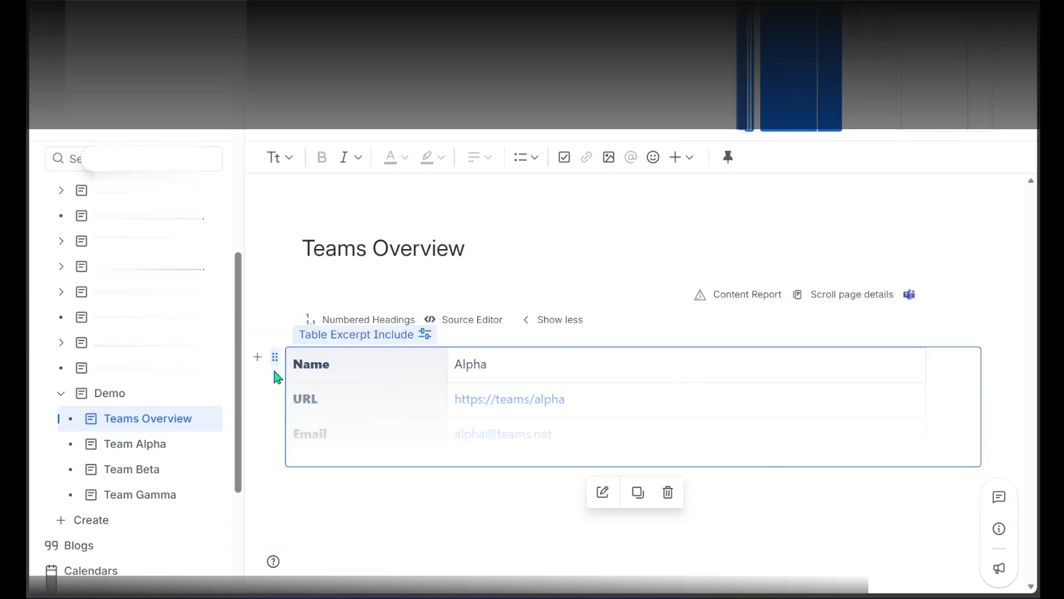
Paste two copies of the Table Excerpt Include macro below the Alpha table.
{"action": "left_click", "coordinate": [373, 481]}
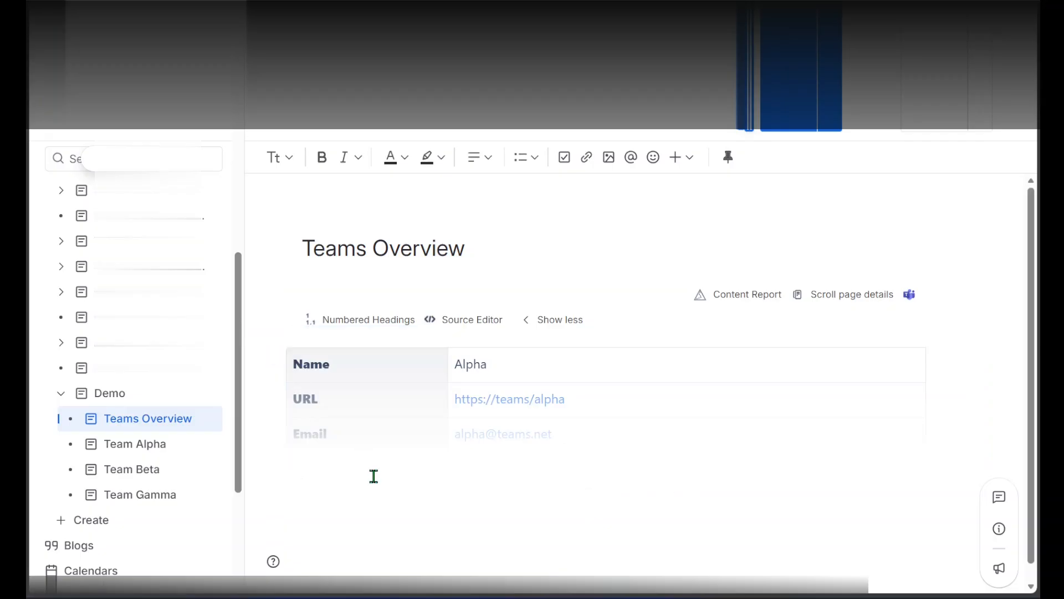
{"action": "key", "text": "ctrl+v"}
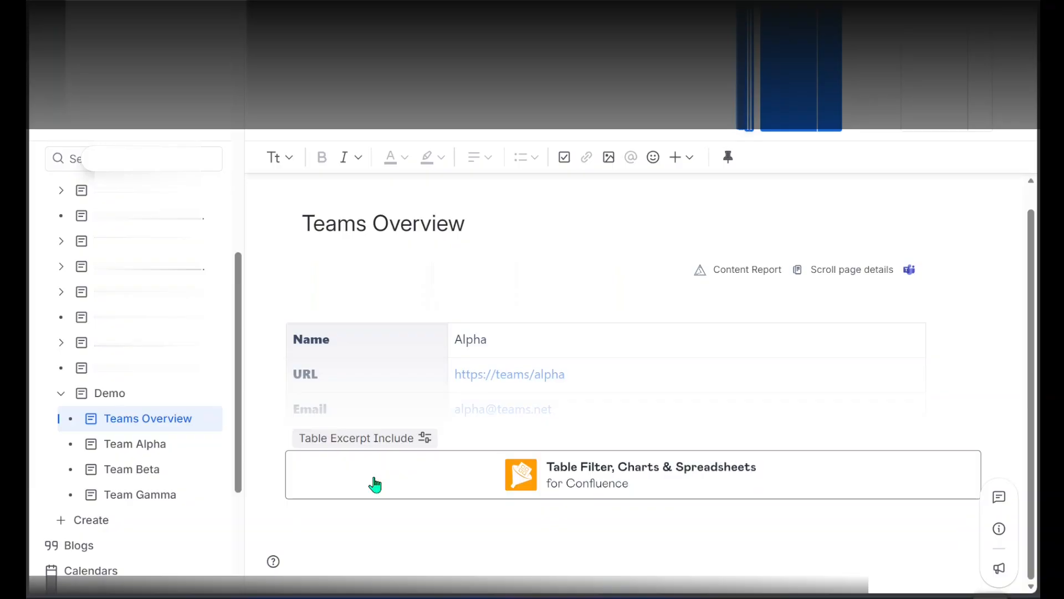
{"action": "key", "text": "ctrl+v"}
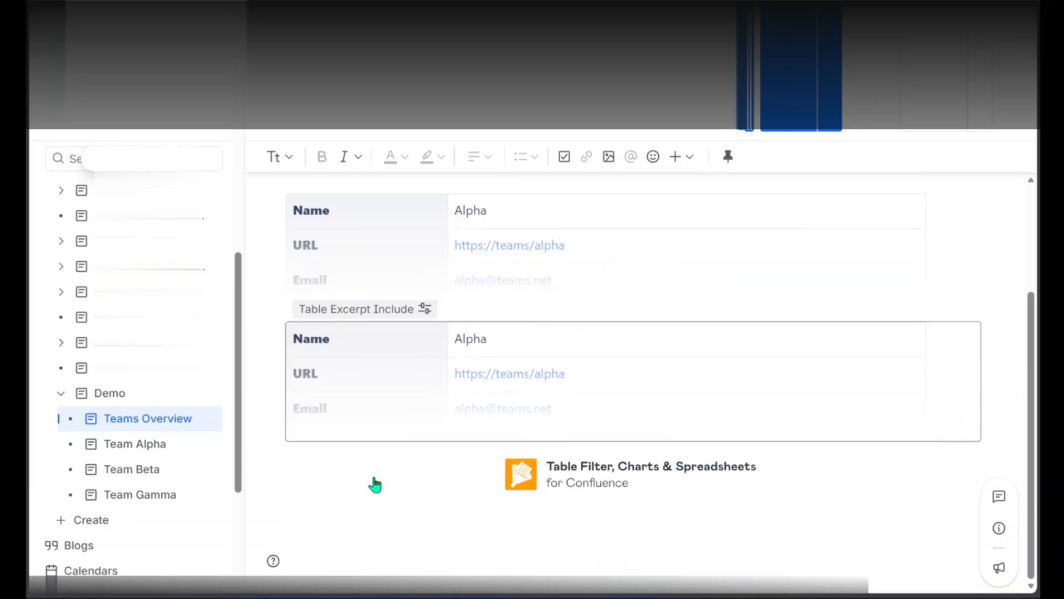
Set the excerpt name of the second Table Excerpt Include macro to table_beta and save it.
{"action": "left_click", "coordinate": [358, 310]}
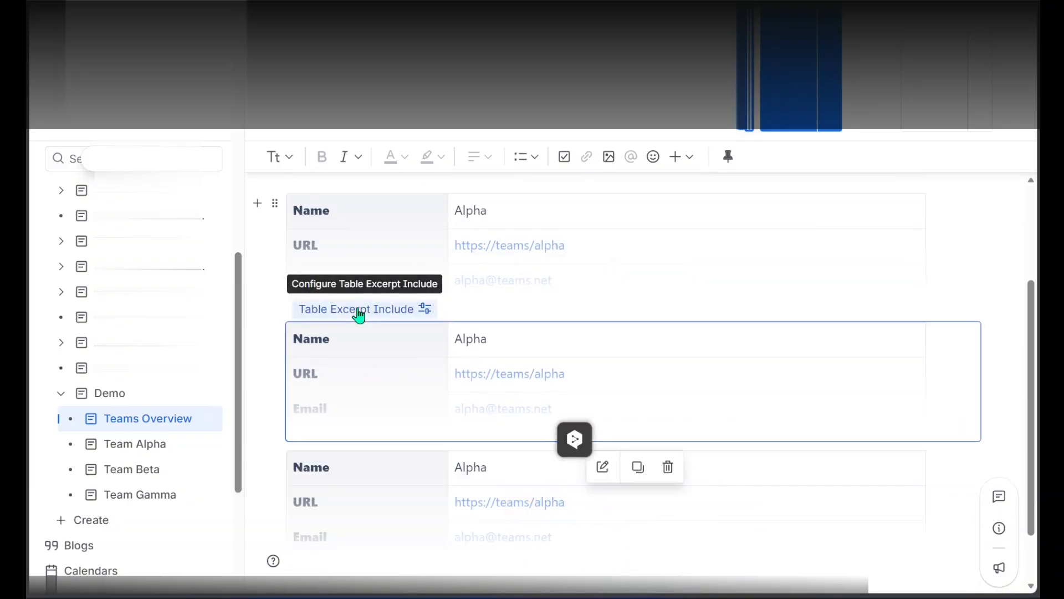
{"action": "left_click", "coordinate": [603, 468]}
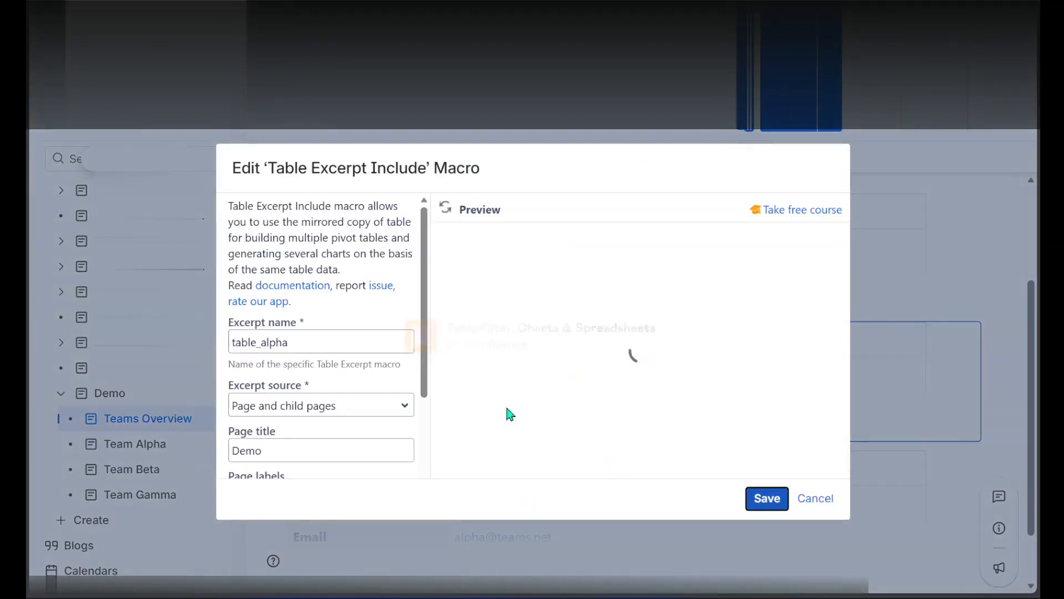
{"action": "left_click", "coordinate": [303, 338]}
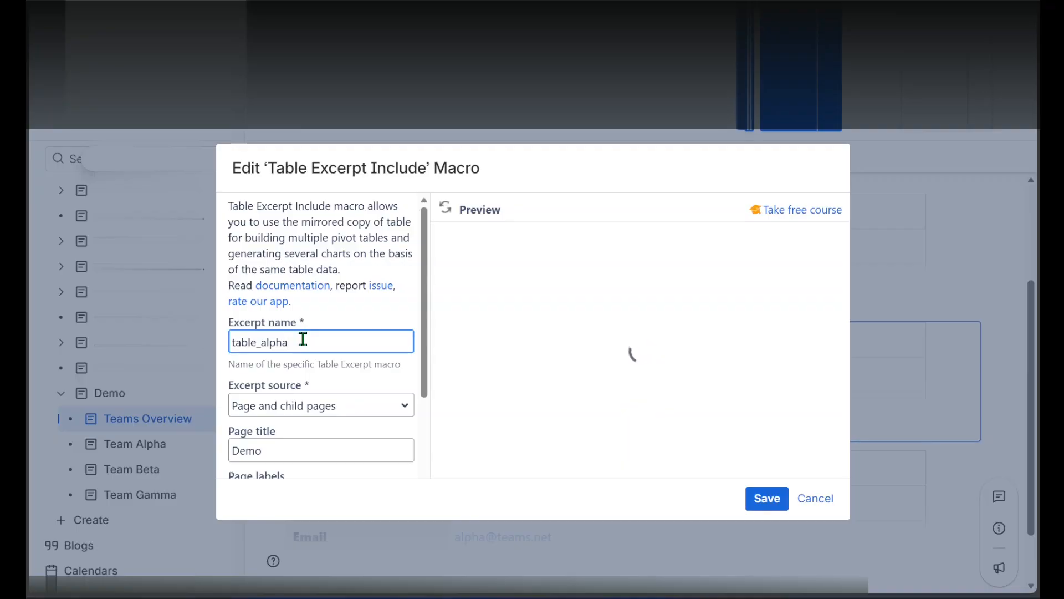
{"action": "key", "text": "BackSpace"}
{"action": "key", "text": "BackSpace"}
{"action": "type", "text": "beta"}
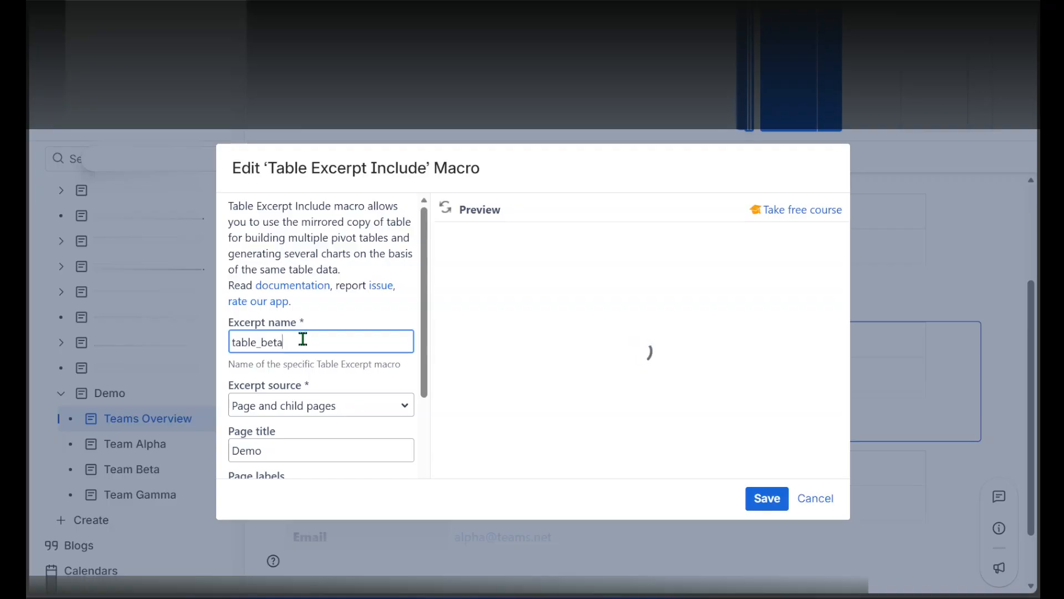
{"action": "left_click", "coordinate": [766, 499]}
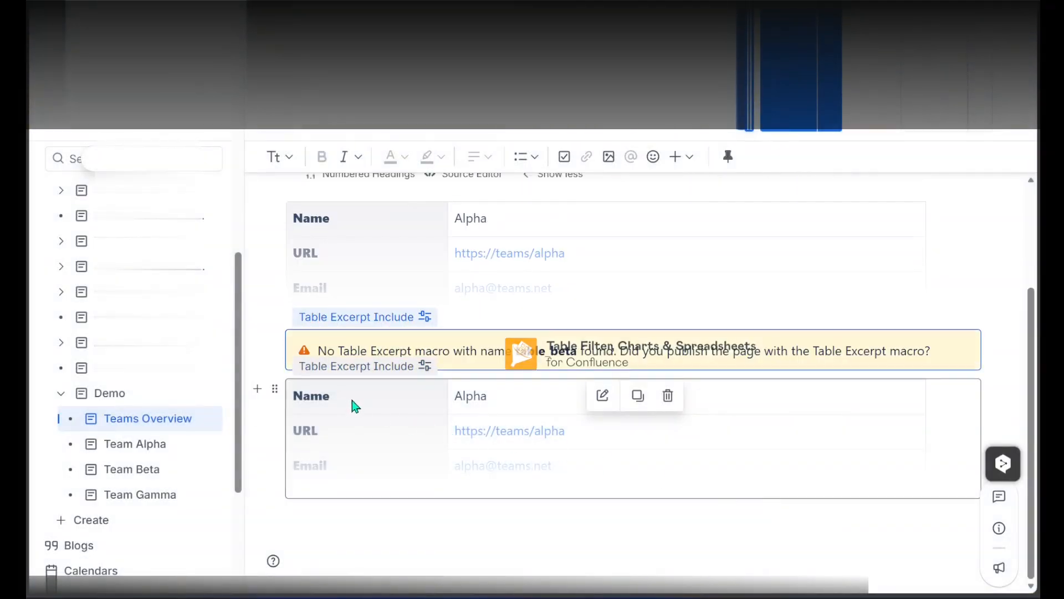
Set the excerpt name of the third Table Excerpt Include macro to team_gamma and save it.
{"action": "left_click", "coordinate": [275, 388]}
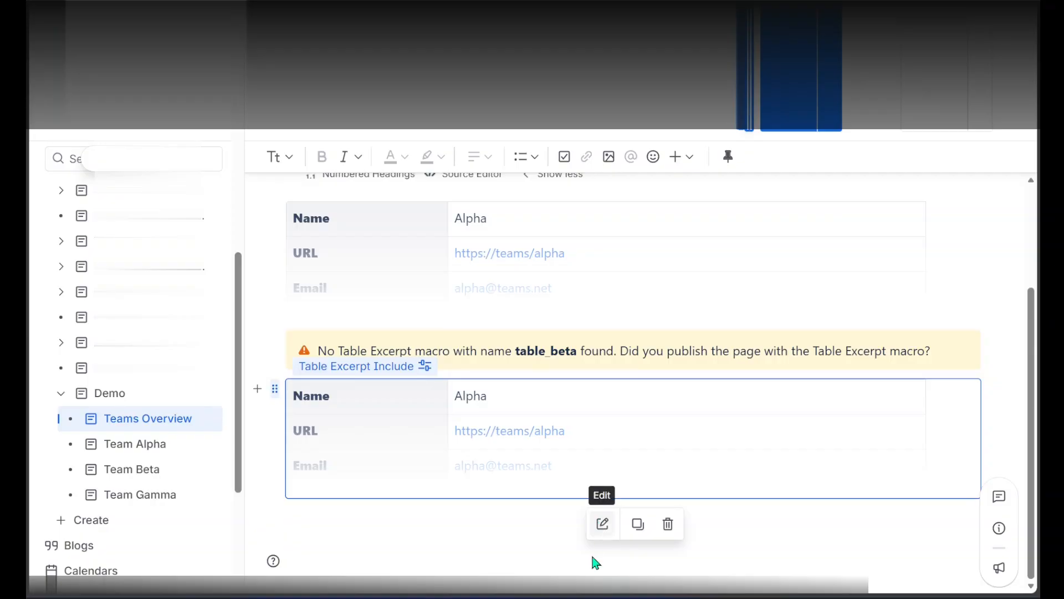
{"action": "left_click", "coordinate": [603, 526]}
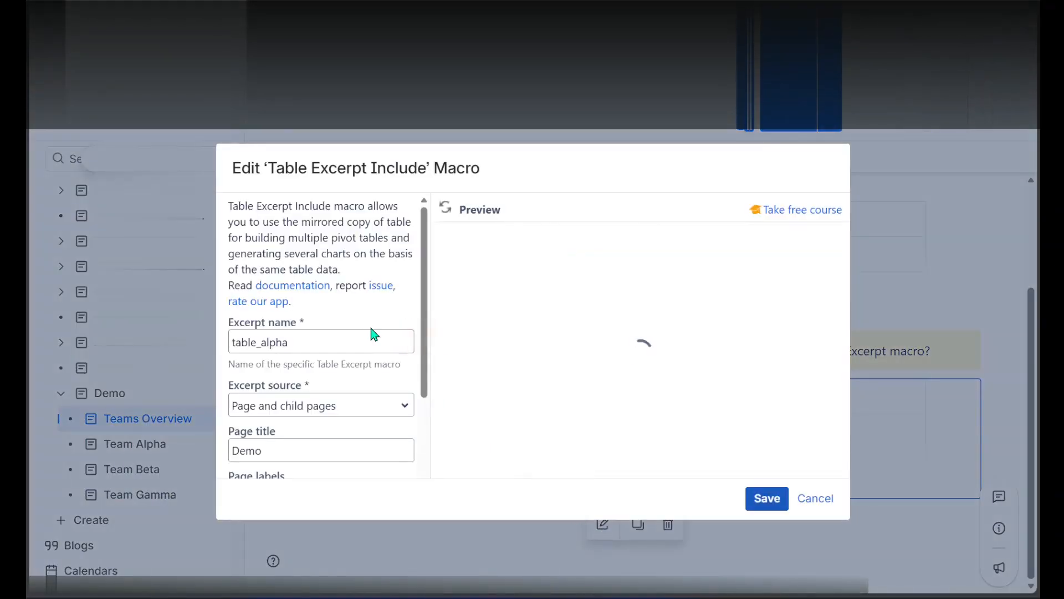
{"action": "left_click", "coordinate": [254, 341]}
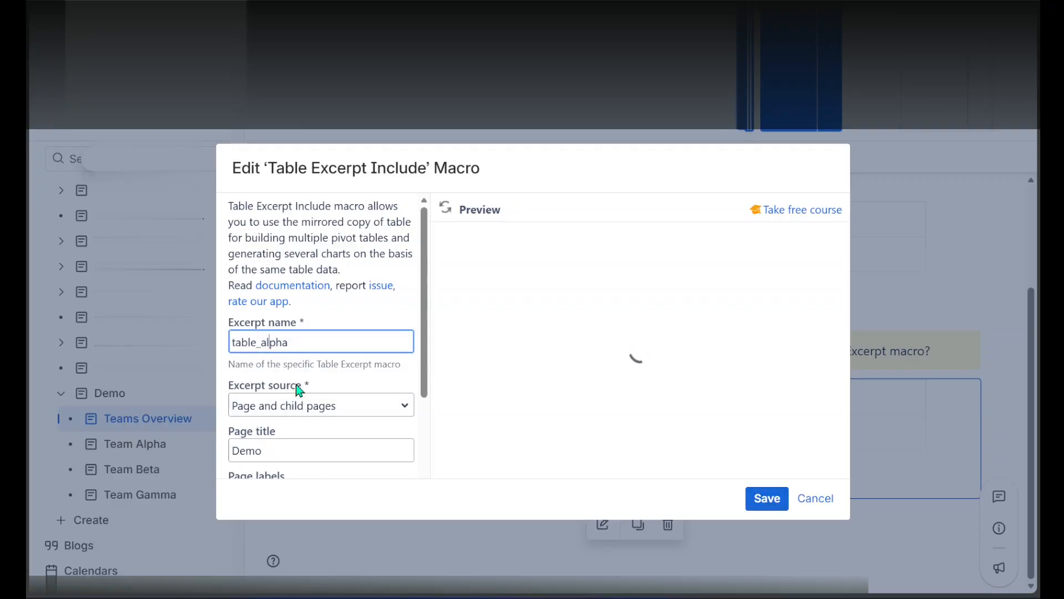
{"action": "key", "text": "BackSpace"}
{"action": "type", "text": "gamma"}
{"action": "left_click", "coordinate": [447, 212]}
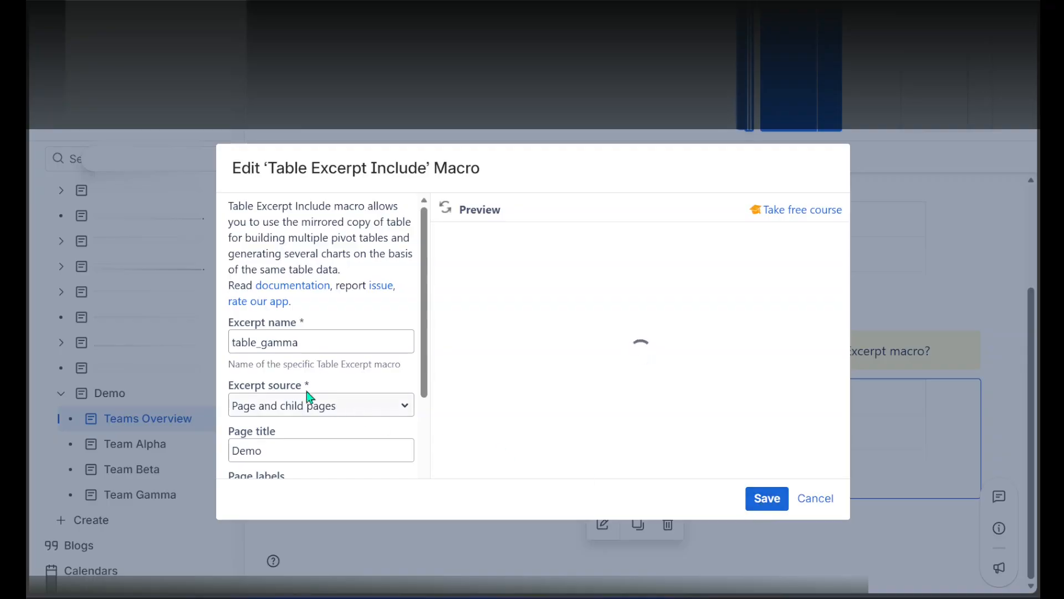
{"action": "left_click_drag", "start_coordinate": [254, 348], "coordinate": [214, 351]}
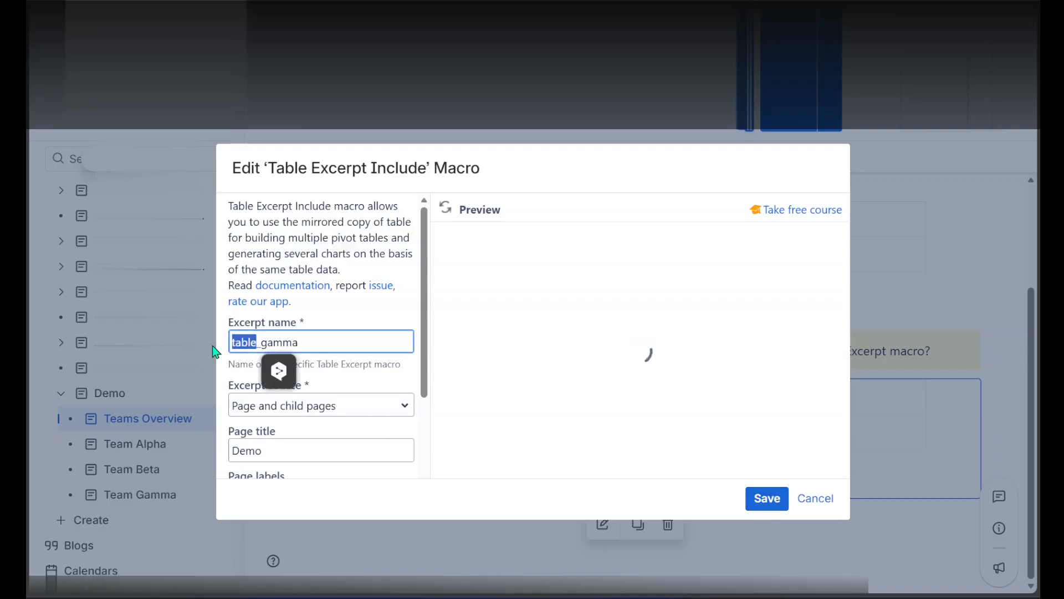
{"action": "type", "text": "team"}
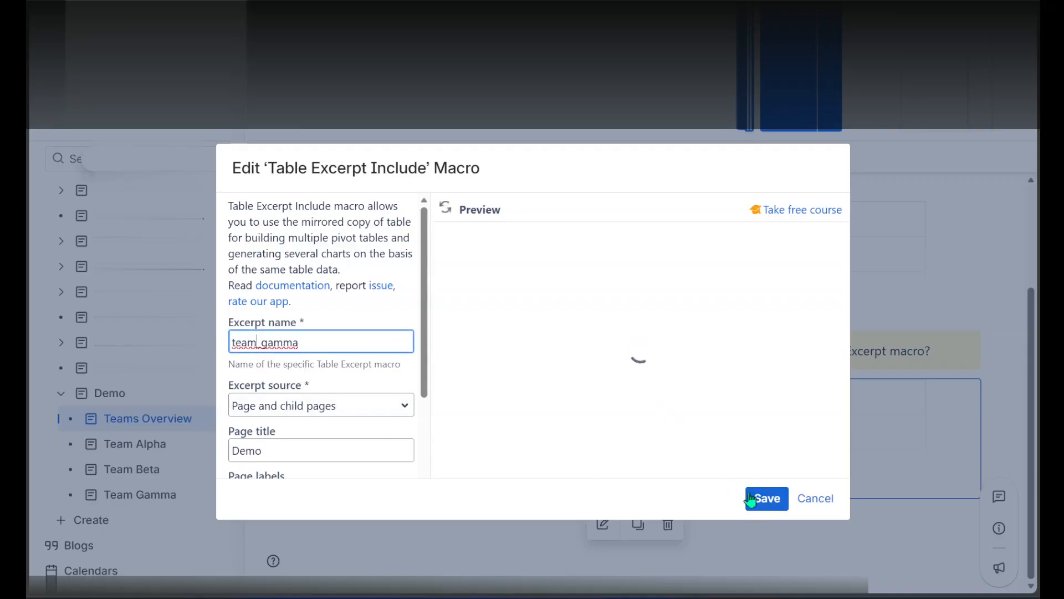
{"action": "left_click", "coordinate": [767, 498]}
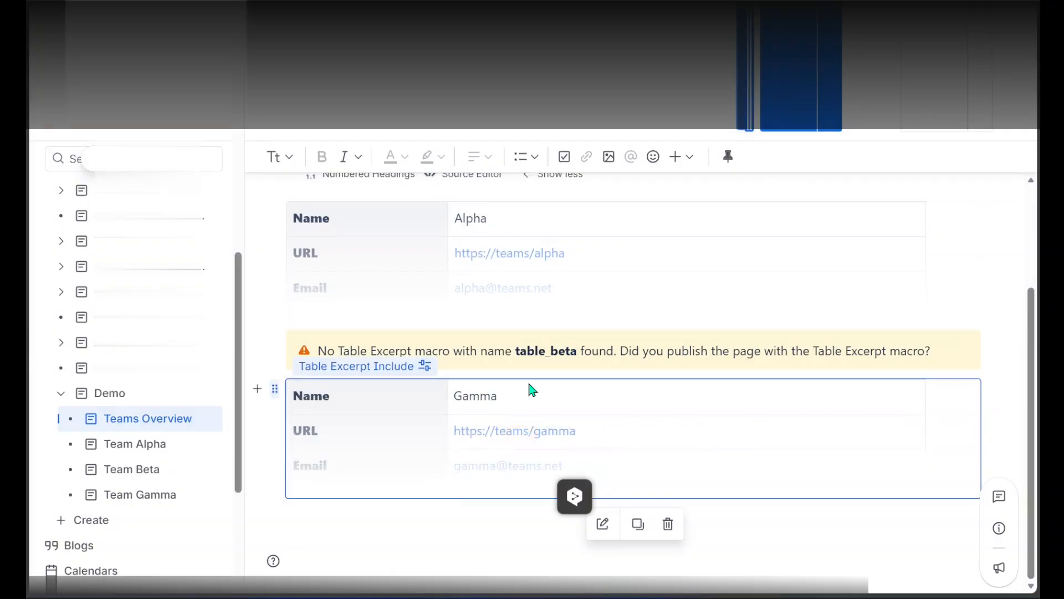
Correct the prefix of the second macro's excerpt name to match the Team Beta page's excerpt and save the macro.
{"action": "left_click", "coordinate": [368, 326]}
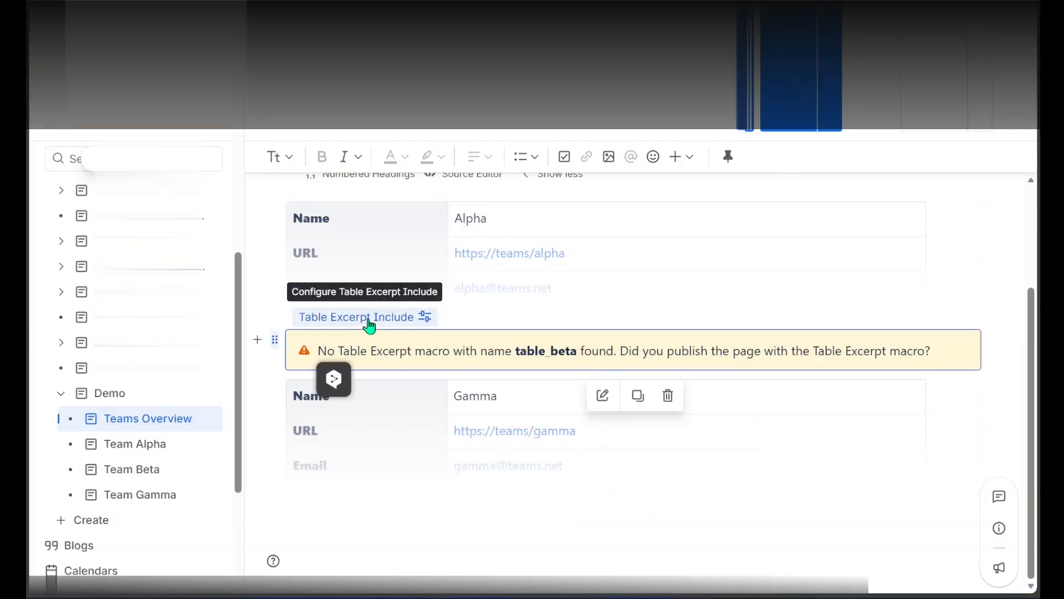
{"action": "left_click", "coordinate": [603, 397]}
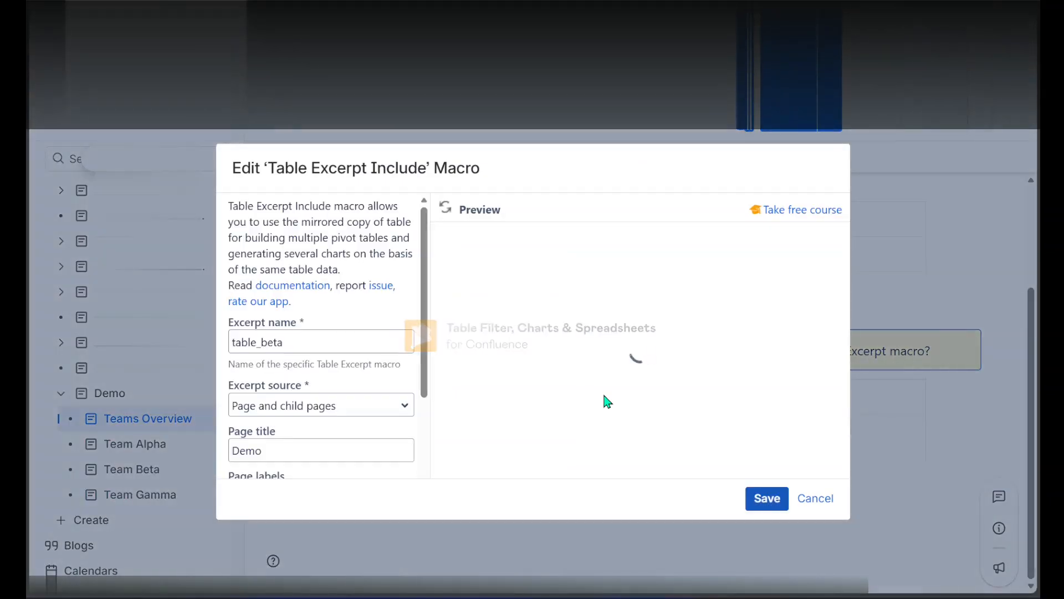
{"action": "left_click", "coordinate": [254, 340]}
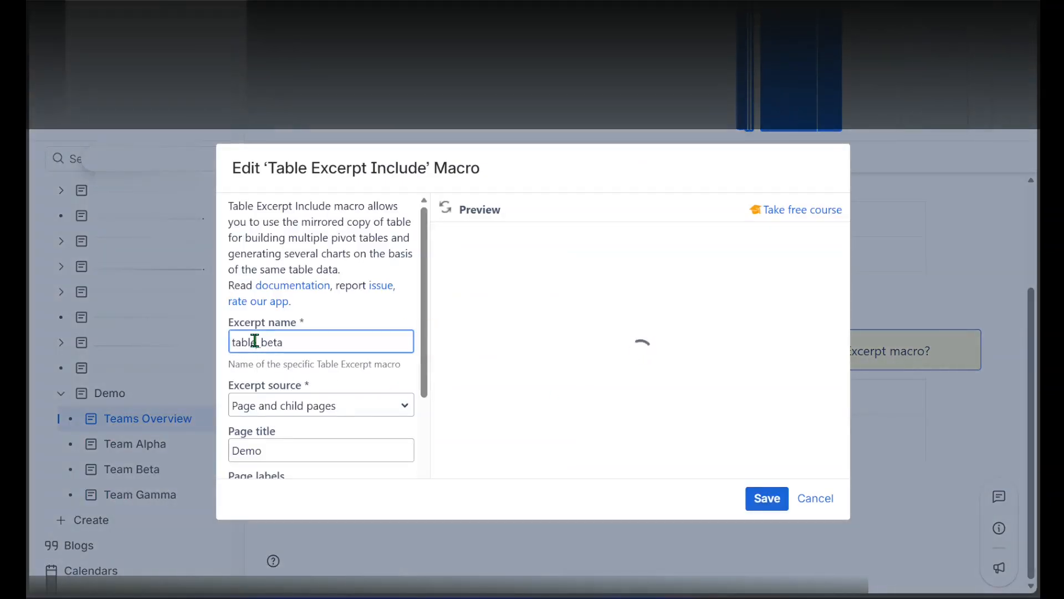
{"action": "double_click", "coordinate": [254, 341]}
{"action": "type", "text": "ta"}
{"action": "left_click", "coordinate": [767, 499]}
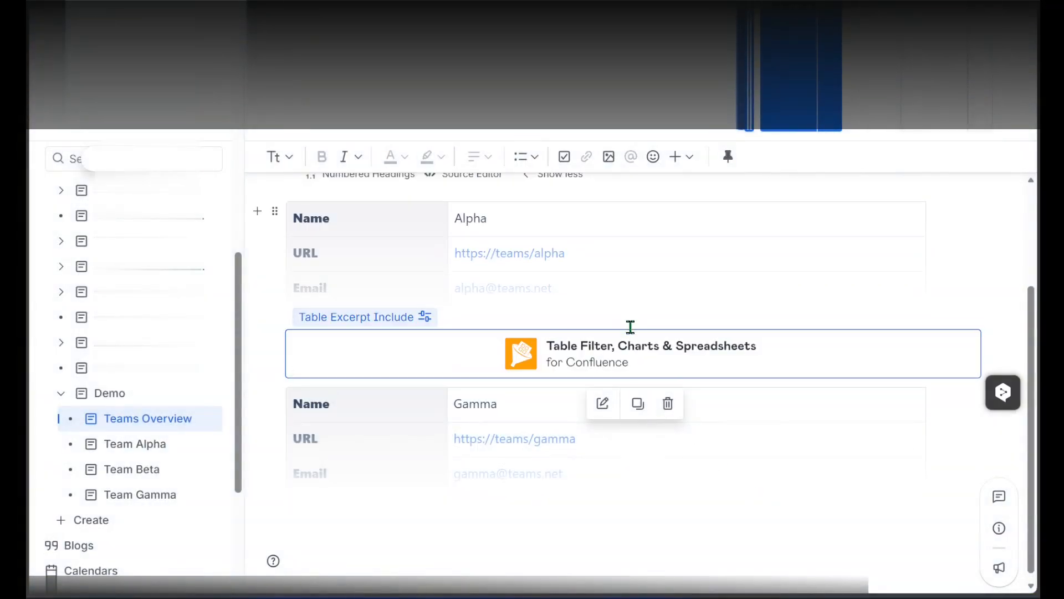
Publish the updated Teams Overview page with the three Table Excerpt Include macros.
{"action": "scroll", "coordinate": [437, 413], "scroll_direction": "up", "scroll_amount": 3}
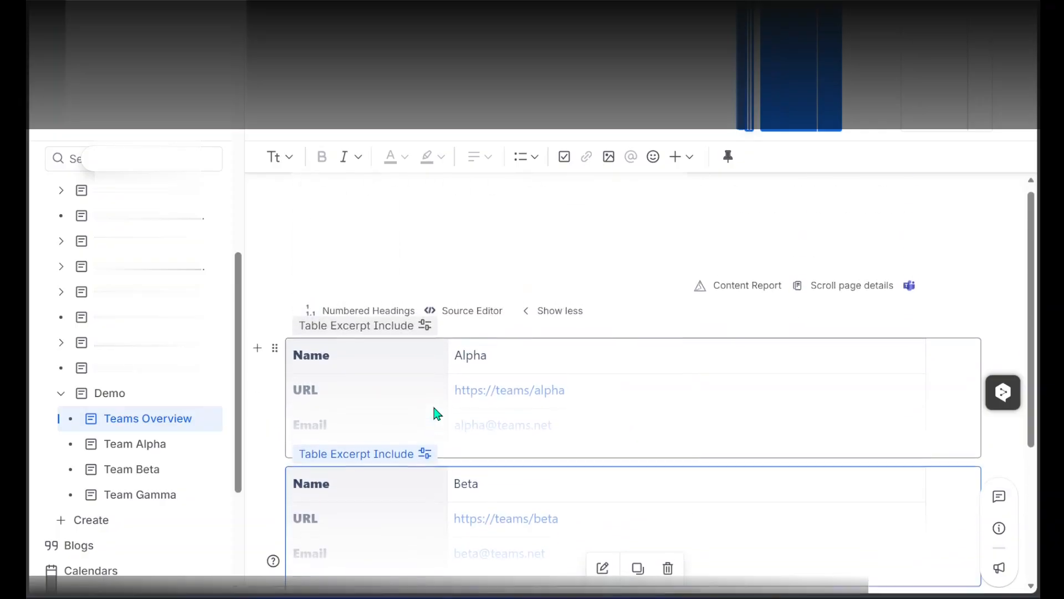
{"action": "left_click", "coordinate": [787, 115]}
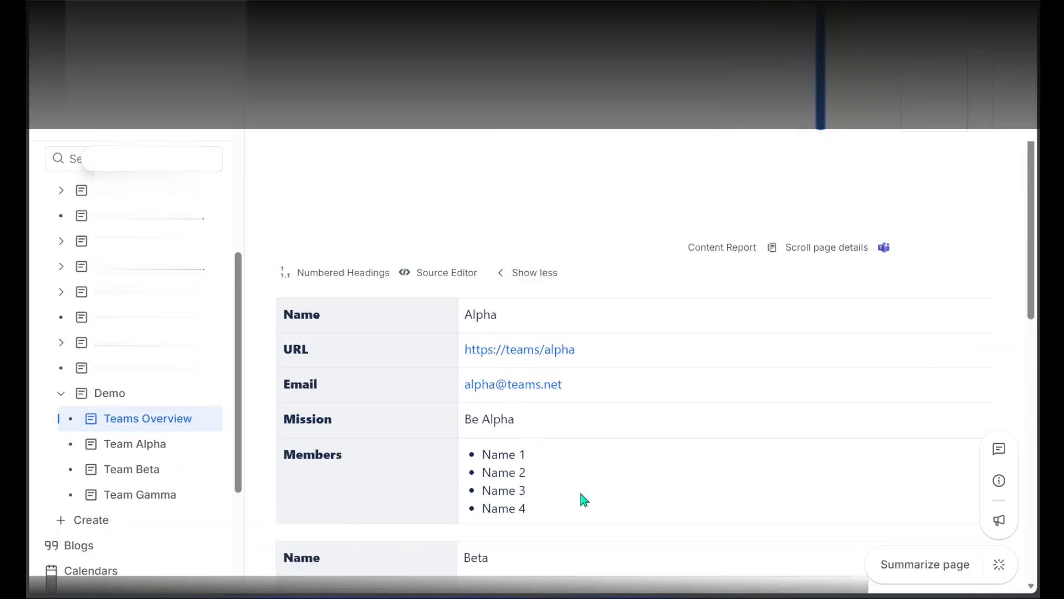
Examine the Alpha, Beta and Gamma tables on the published Teams Overview page.
{"action": "scroll", "coordinate": [621, 519], "scroll_direction": "down", "scroll_amount": 3}
{"action": "scroll", "coordinate": [621, 519], "scroll_direction": "down", "scroll_amount": 6}
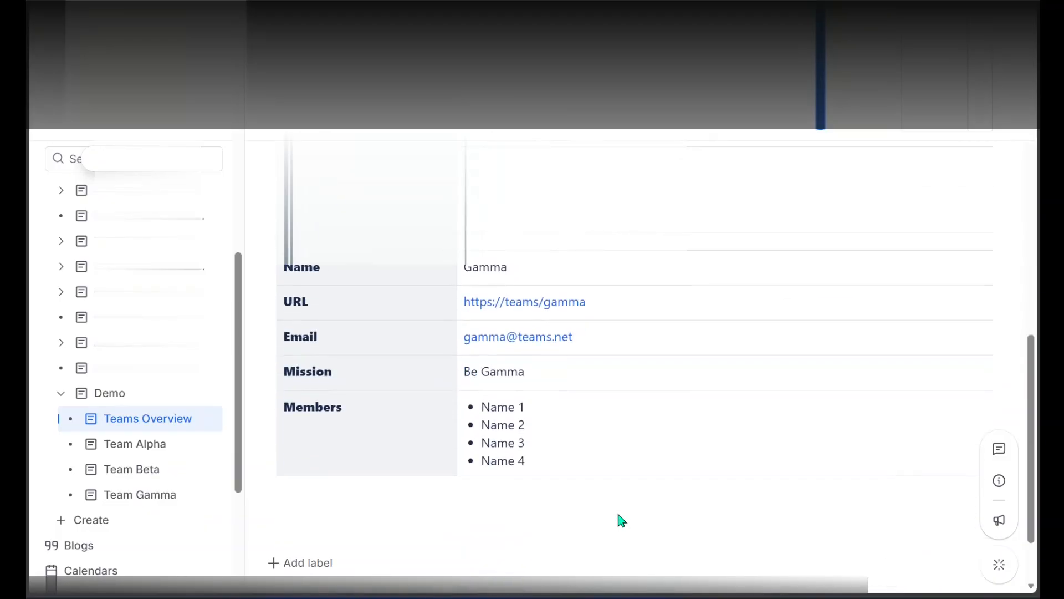
{"action": "scroll", "coordinate": [621, 519], "scroll_direction": "up", "scroll_amount": 5}
{"action": "scroll", "coordinate": [621, 520], "scroll_direction": "up", "scroll_amount": 3}
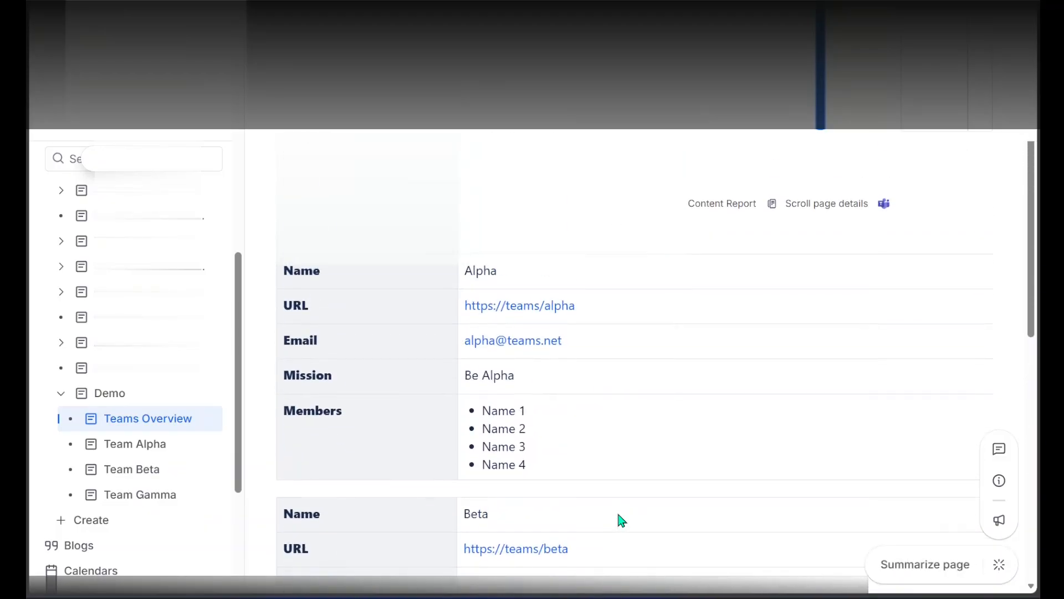
{"action": "scroll", "coordinate": [621, 520], "scroll_direction": "down", "scroll_amount": 3}
{"action": "scroll", "coordinate": [621, 519], "scroll_direction": "up", "scroll_amount": 3}
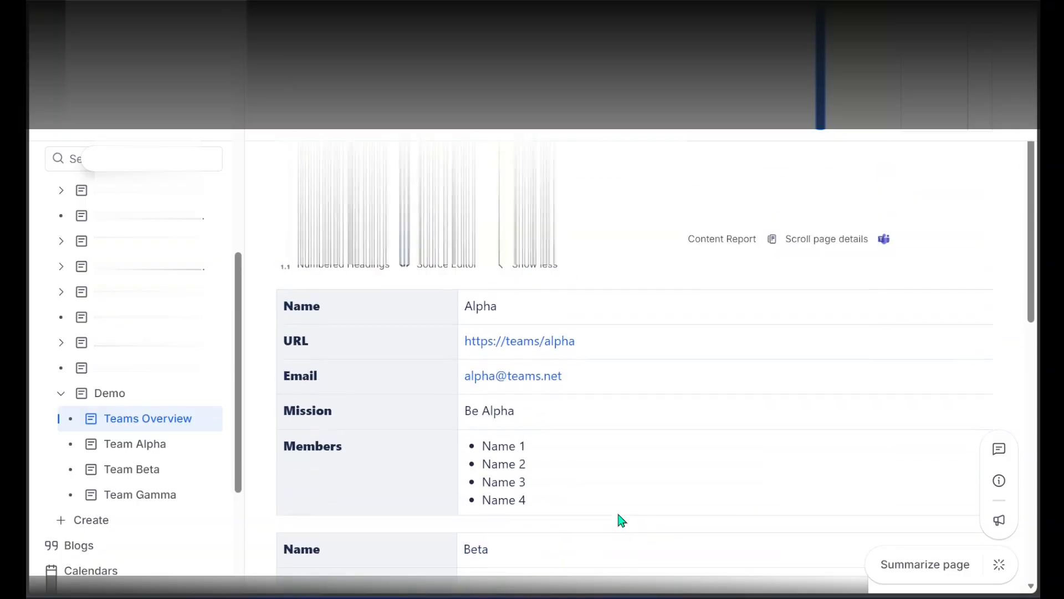
{"action": "scroll", "coordinate": [621, 520], "scroll_direction": "down", "scroll_amount": 3}
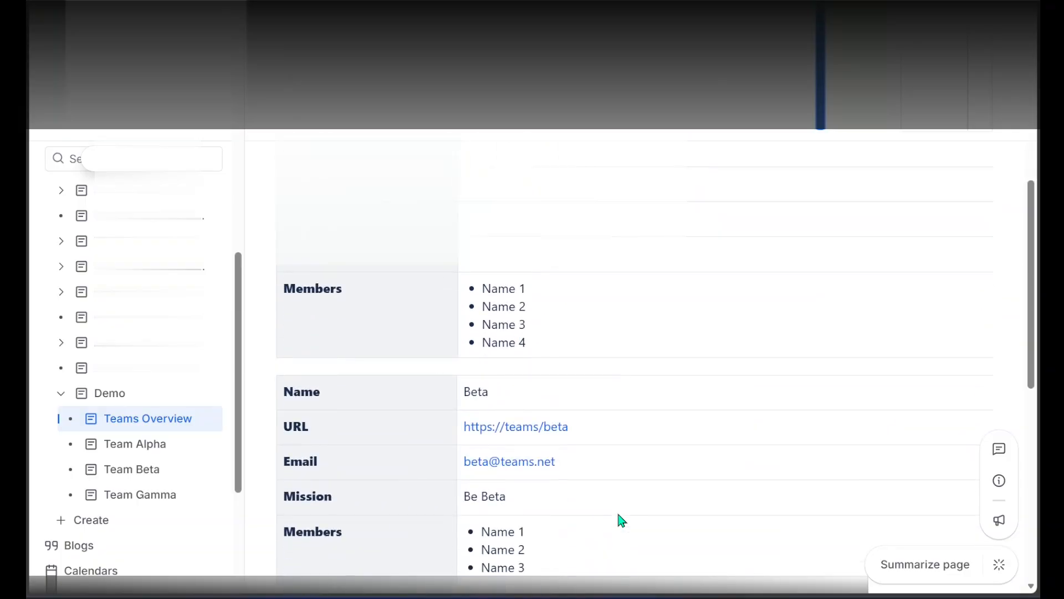
{"action": "scroll", "coordinate": [620, 519], "scroll_direction": "up", "scroll_amount": 3}
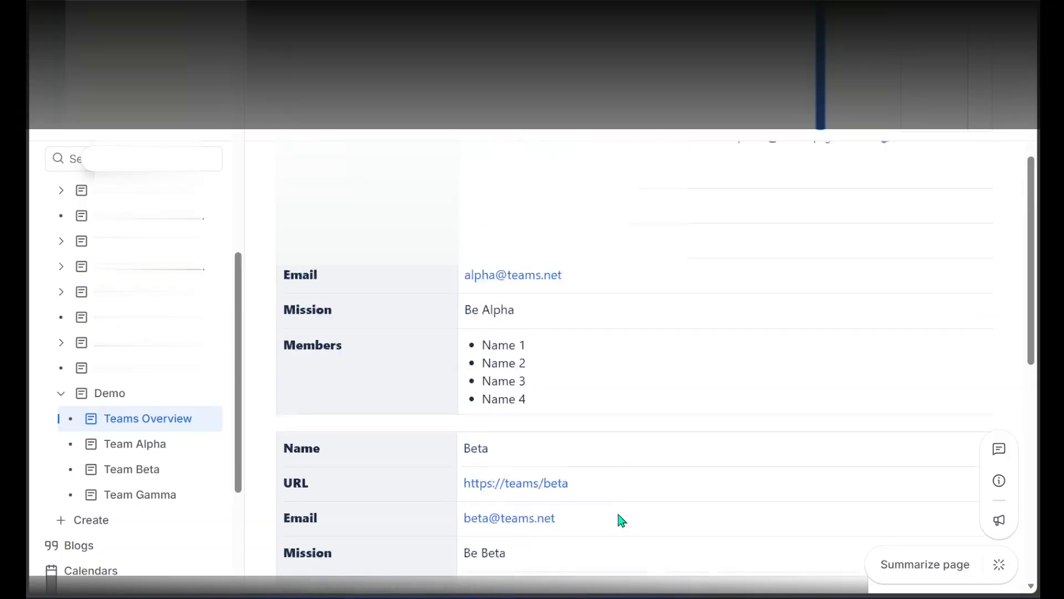
{"action": "scroll", "coordinate": [620, 520], "scroll_direction": "down", "scroll_amount": 4}
{"action": "scroll", "coordinate": [620, 520], "scroll_direction": "down", "scroll_amount": 5}
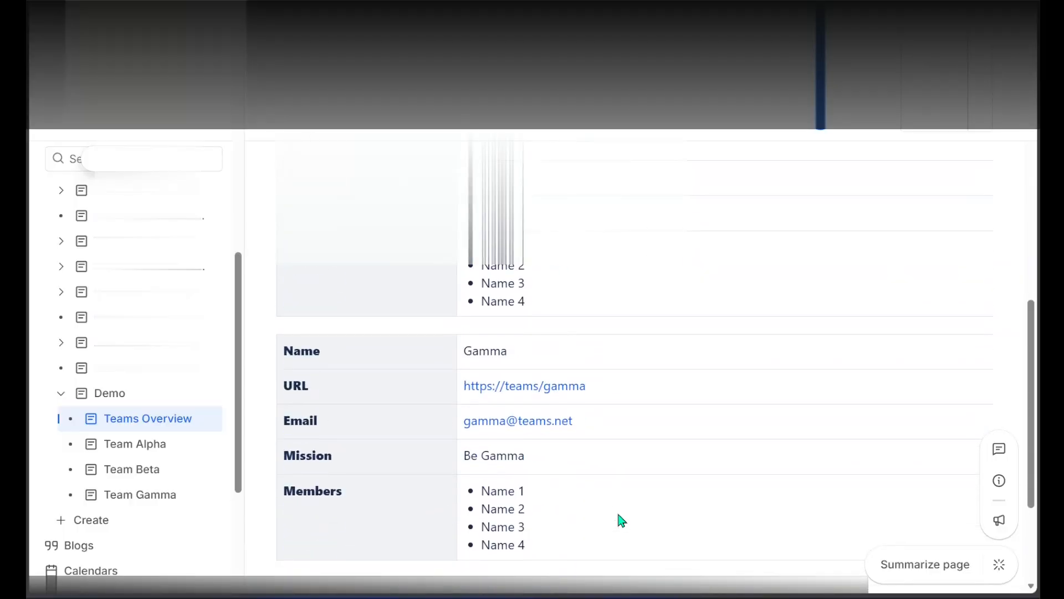
{"action": "scroll", "coordinate": [621, 519], "scroll_direction": "up", "scroll_amount": 5}
{"action": "scroll", "coordinate": [621, 519], "scroll_direction": "up", "scroll_amount": 4}
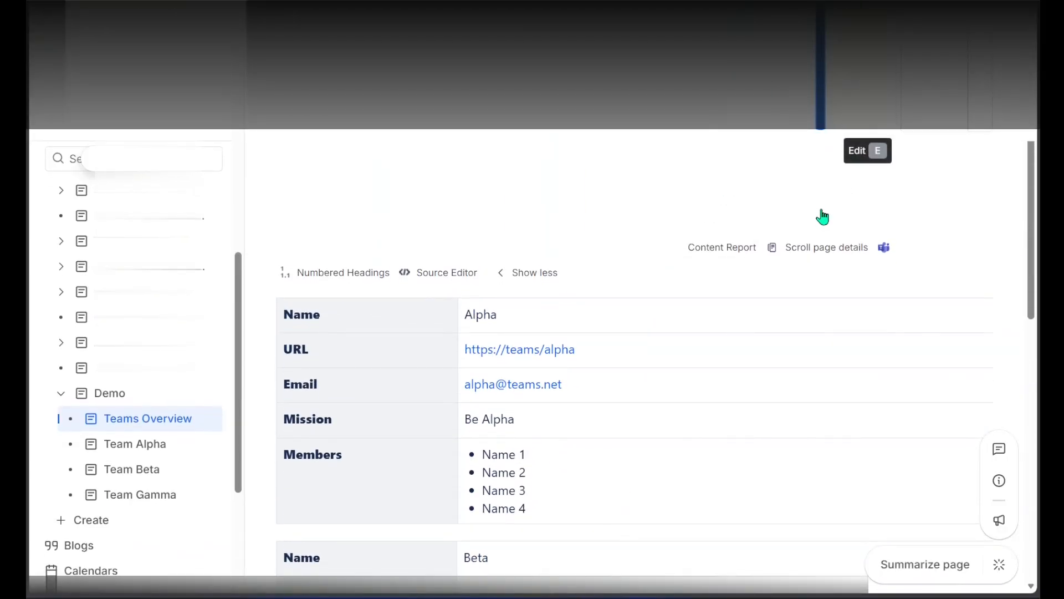
Reopen Teams Overview for editing and insert a Table Transformer macro with its default settings above the Alpha table.
{"action": "left_click", "coordinate": [862, 118]}
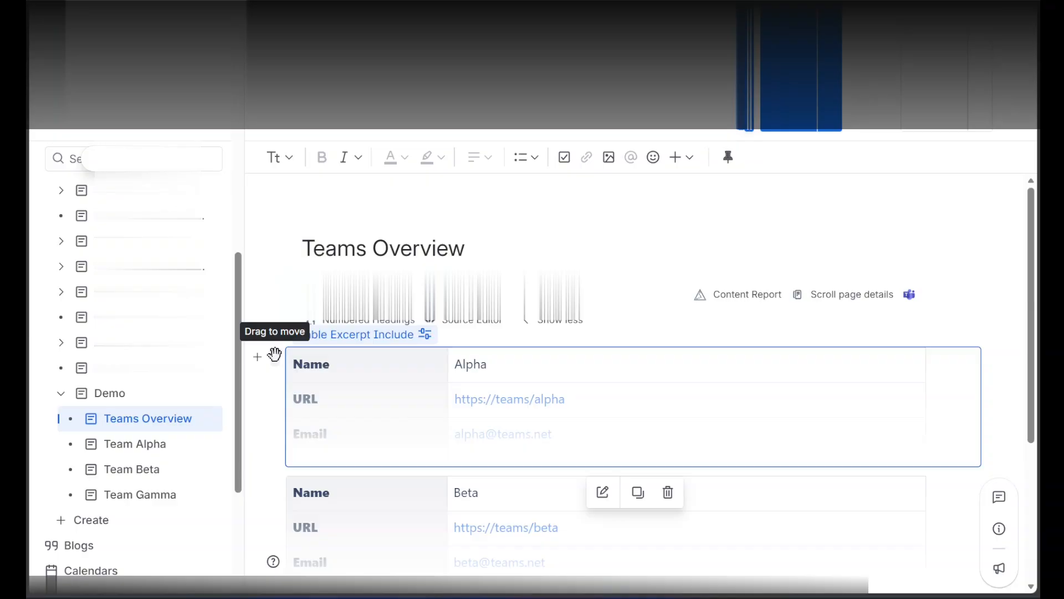
{"action": "left_click", "coordinate": [410, 434]}
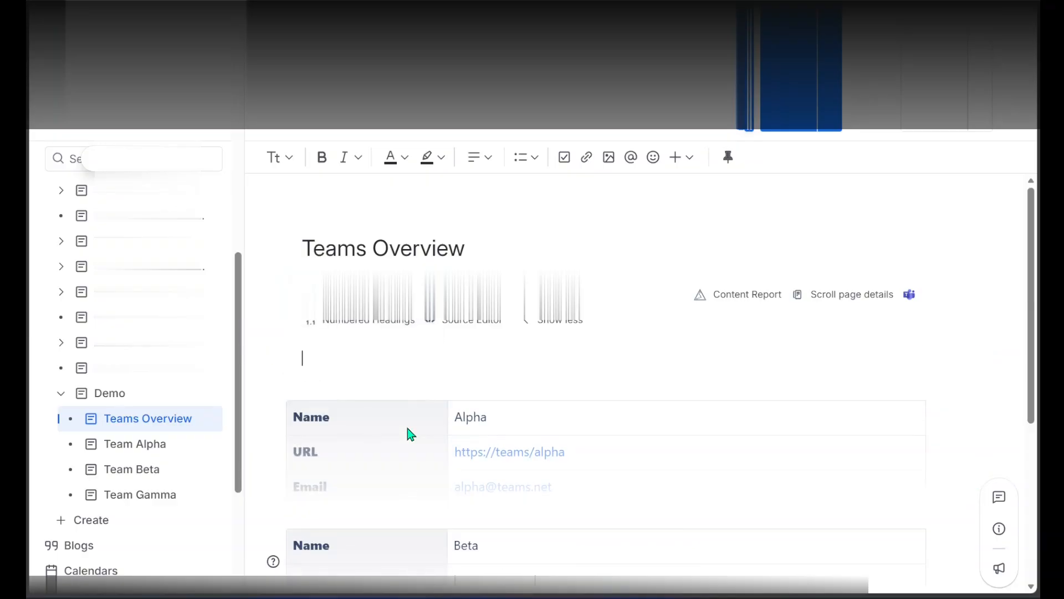
{"action": "type", "text": "/"}
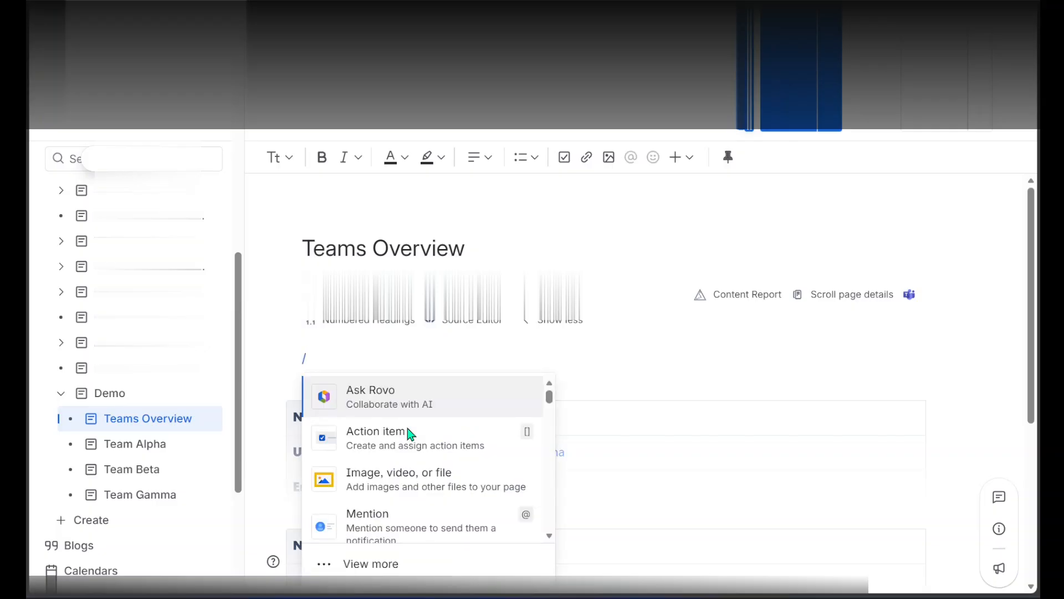
{"action": "type", "text": "table "}
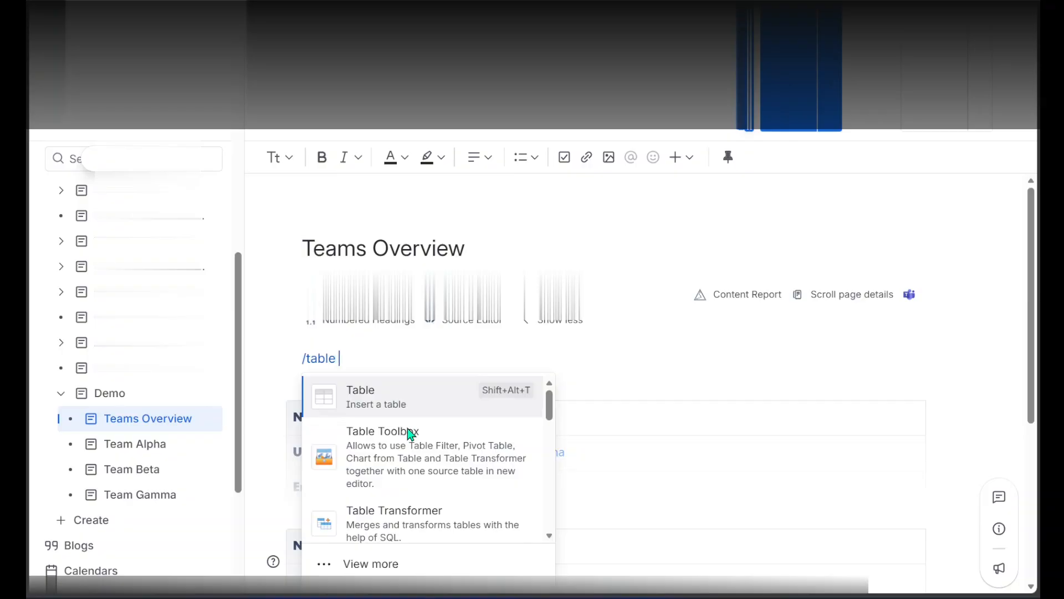
{"action": "type", "text": "tra"}
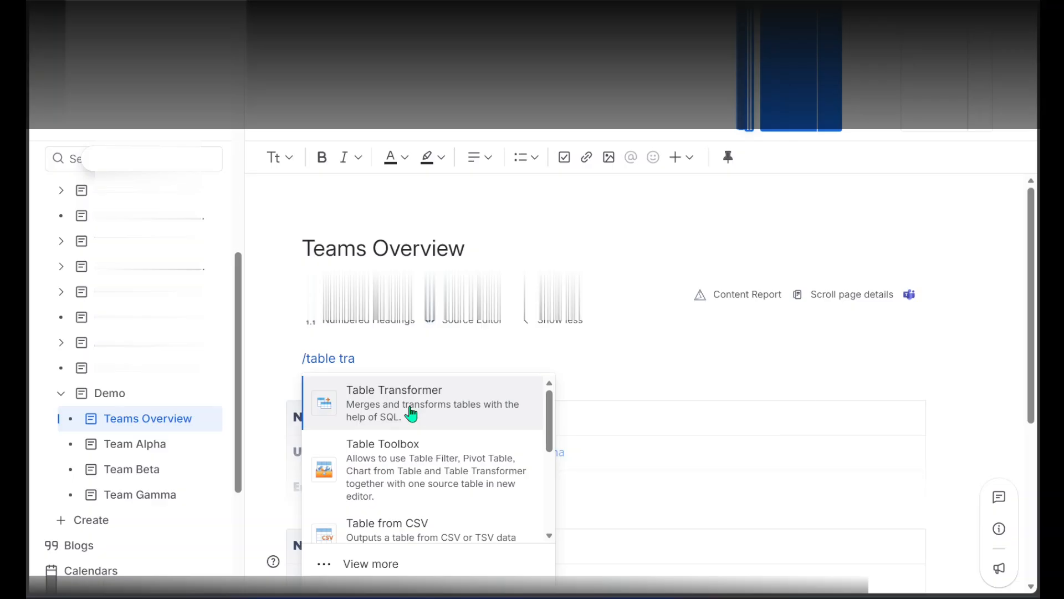
{"action": "left_click", "coordinate": [411, 413]}
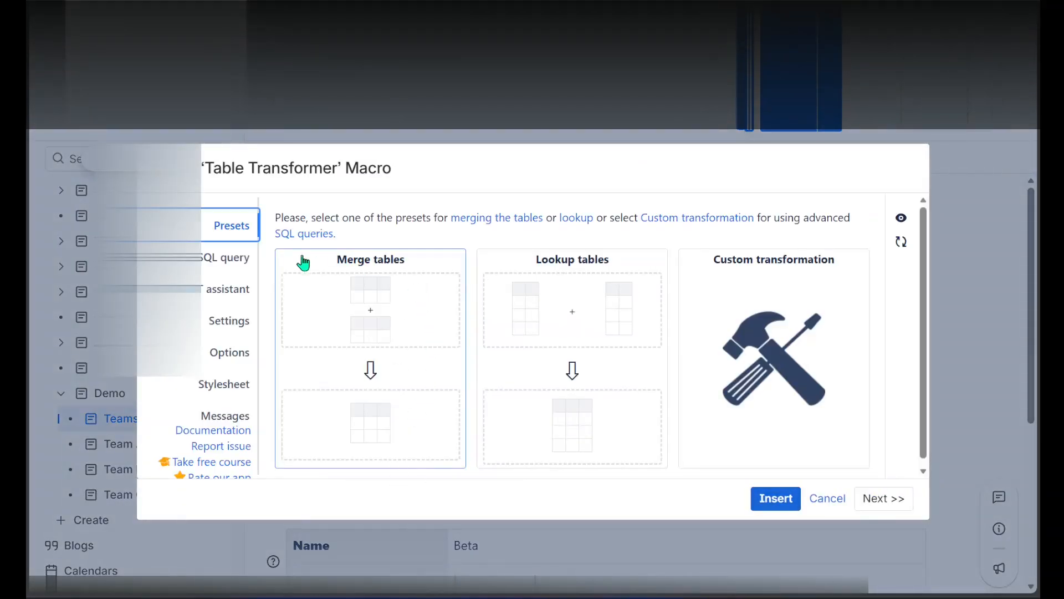
{"action": "left_click", "coordinate": [777, 509]}
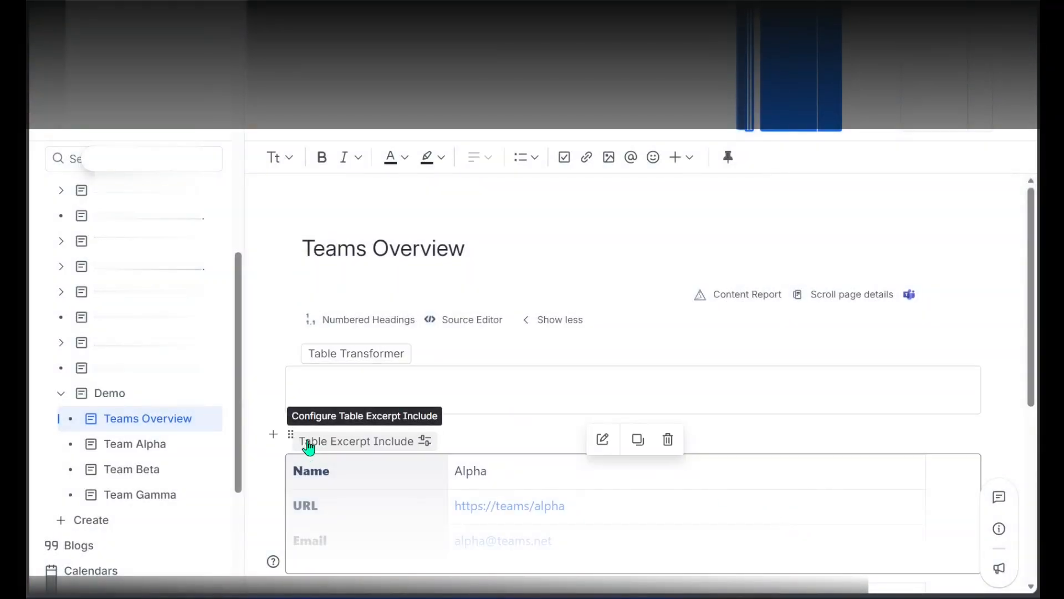
Move the Alpha, Beta and Gamma Table Excerpt Include macros in that order into the Table Transformer macro's body.
{"action": "left_click", "coordinate": [309, 447]}
{"action": "left_click_drag", "start_coordinate": [309, 446], "coordinate": [329, 381]}
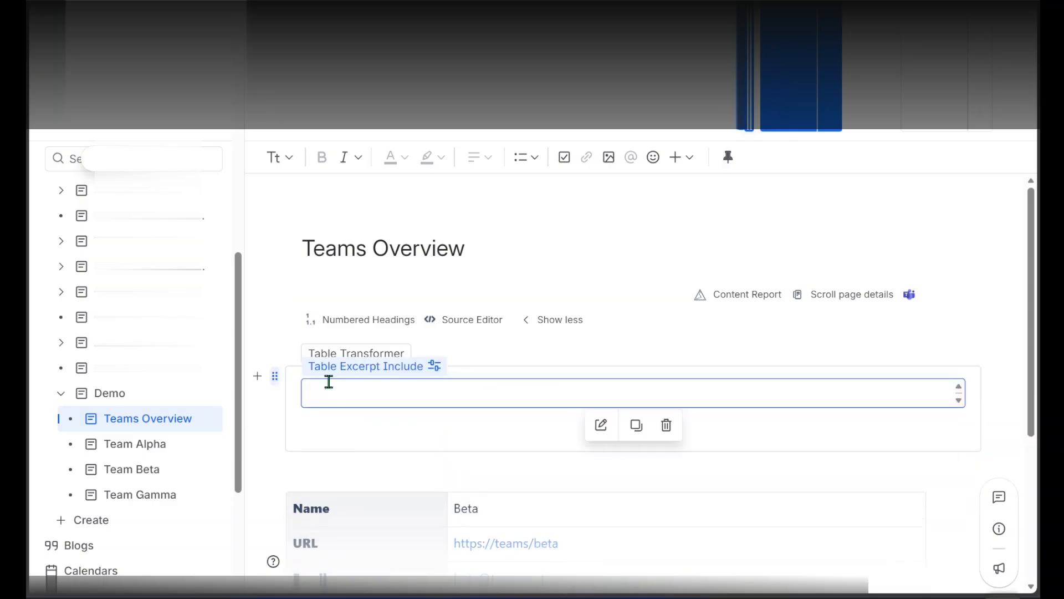
{"action": "scroll", "coordinate": [368, 475], "scroll_direction": "down", "scroll_amount": 1}
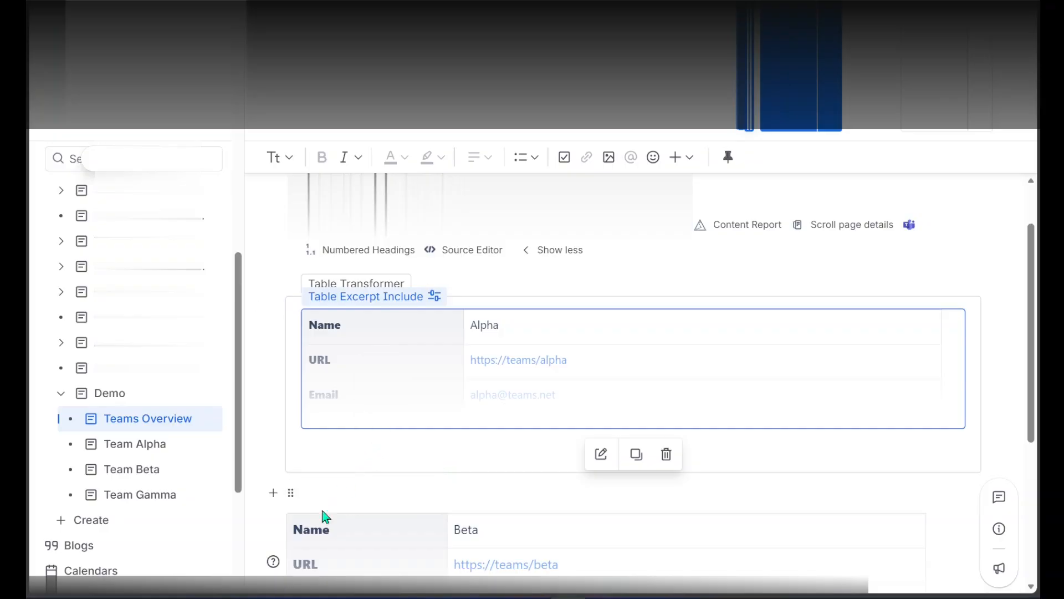
{"action": "left_click", "coordinate": [323, 505]}
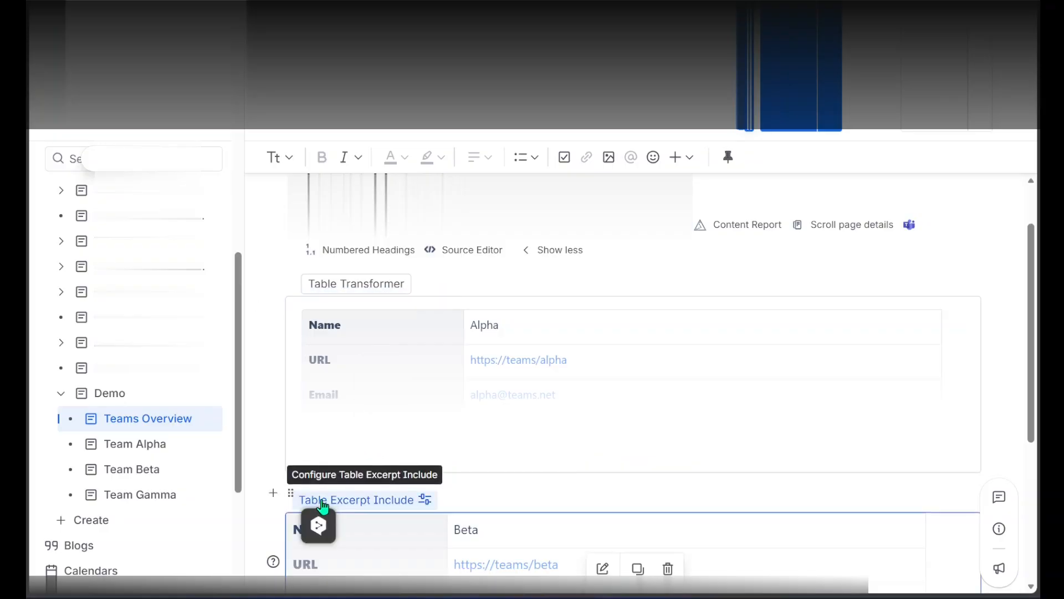
{"action": "left_click_drag", "start_coordinate": [323, 505], "coordinate": [347, 456]}
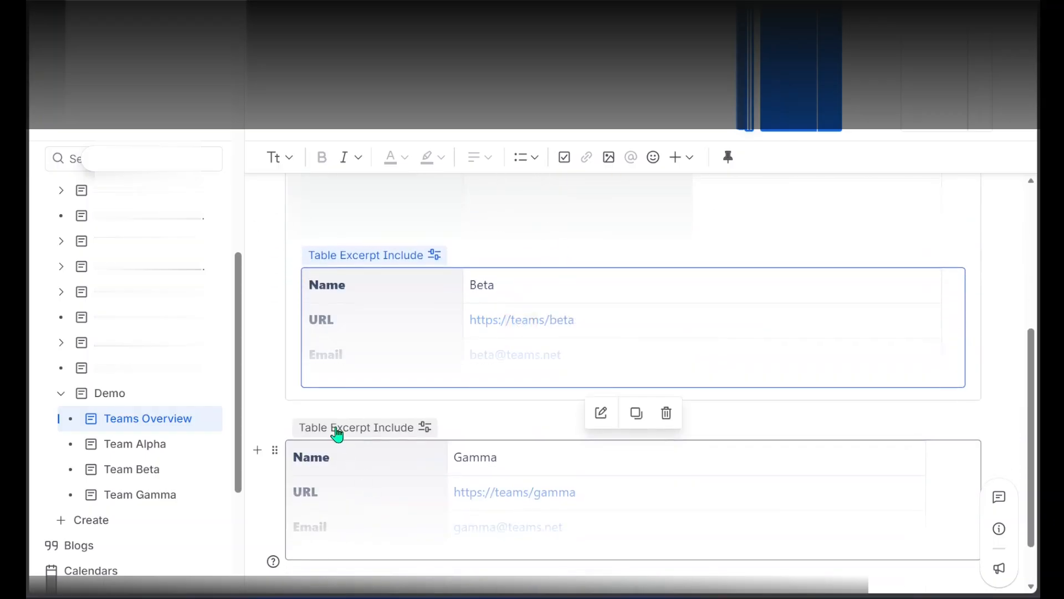
{"action": "left_click", "coordinate": [337, 435]}
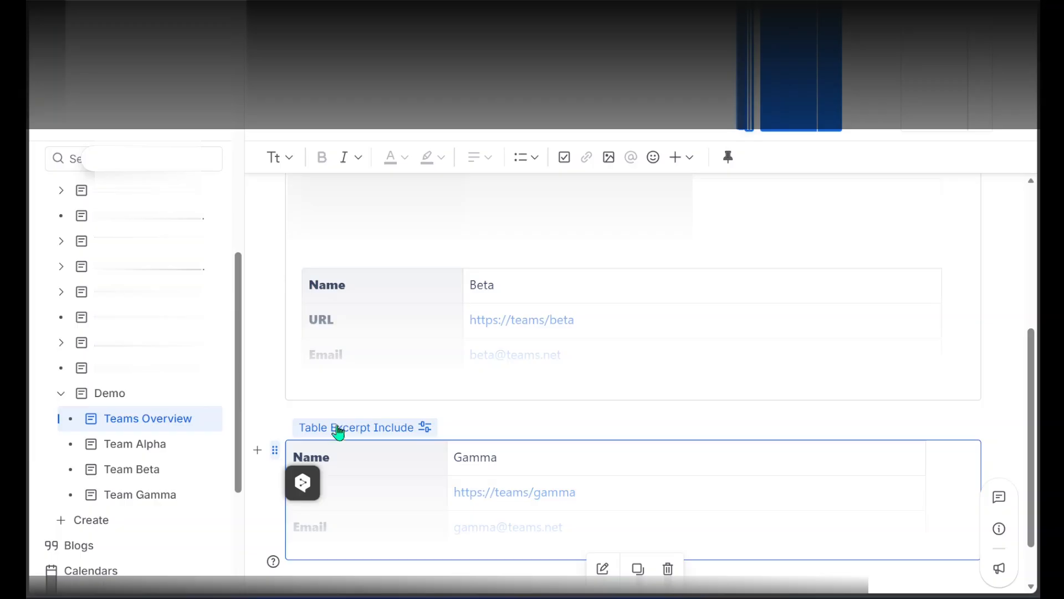
{"action": "left_click_drag", "start_coordinate": [338, 432], "coordinate": [365, 387]}
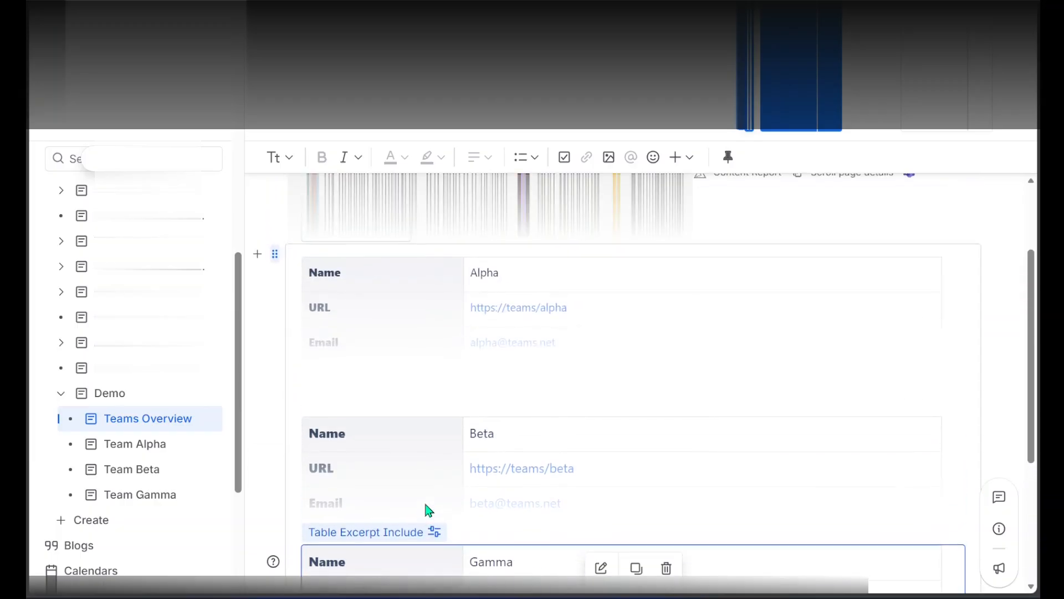
Open the configuration of the Table Transformer macro around the three team tables and go to its SQL query.
{"action": "scroll", "coordinate": [430, 510], "scroll_direction": "up", "scroll_amount": 2}
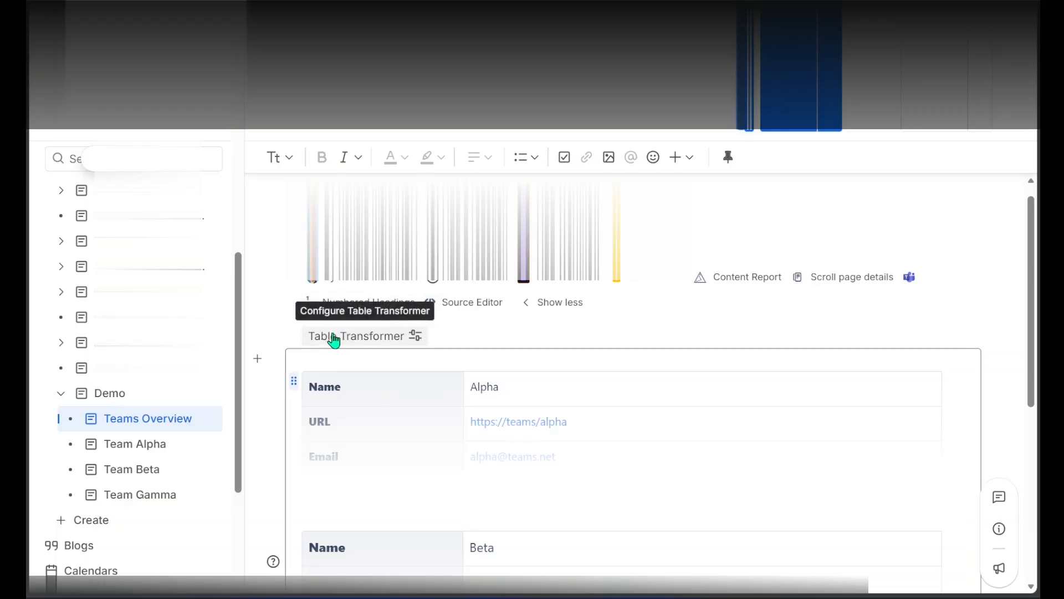
{"action": "scroll", "coordinate": [438, 407], "scroll_direction": "down", "scroll_amount": 4}
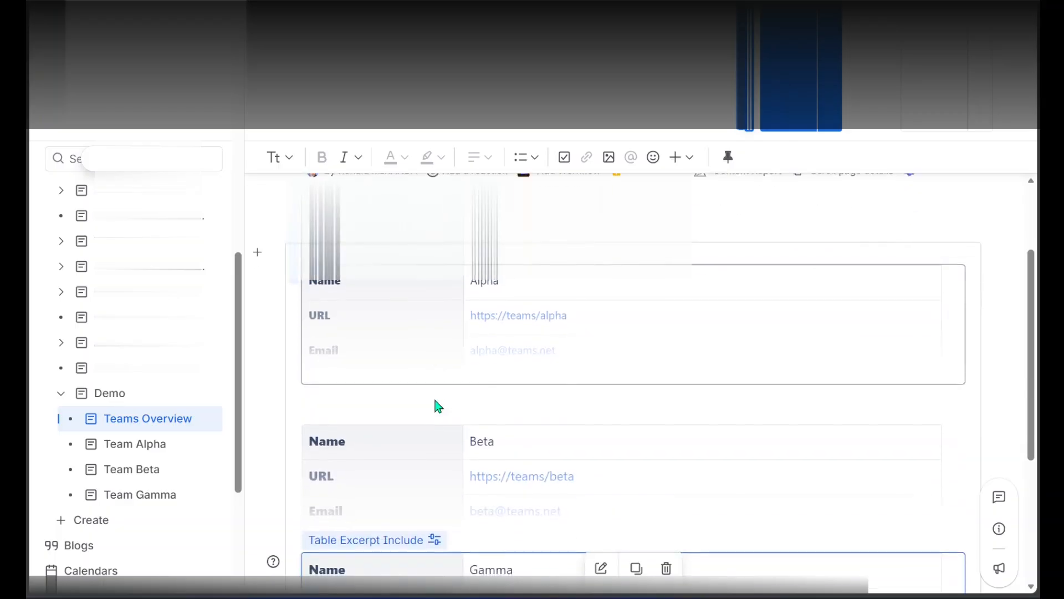
{"action": "scroll", "coordinate": [438, 406], "scroll_direction": "down", "scroll_amount": 1}
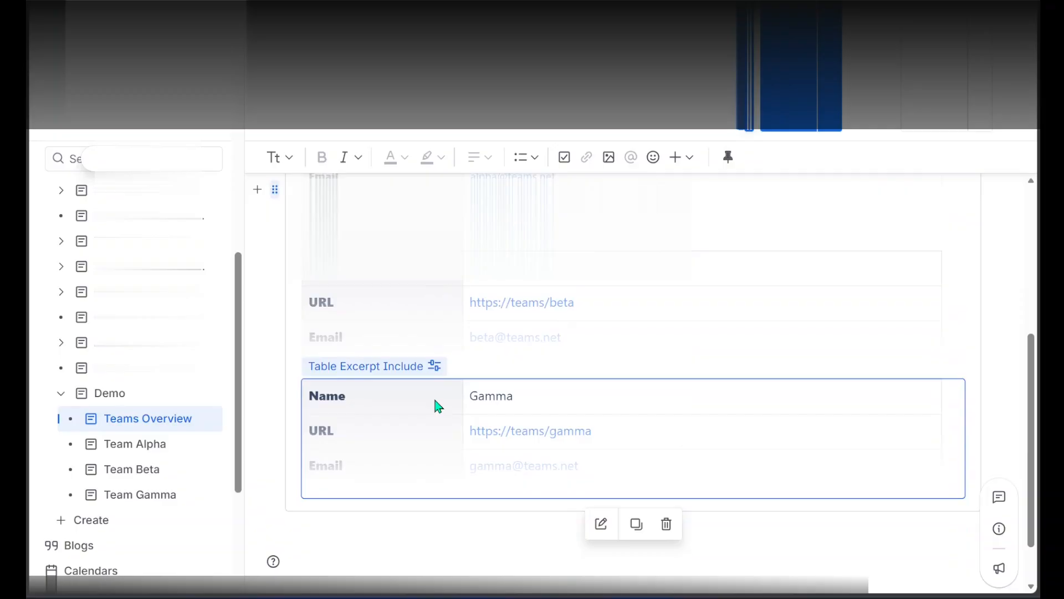
{"action": "scroll", "coordinate": [438, 407], "scroll_direction": "up", "scroll_amount": 4}
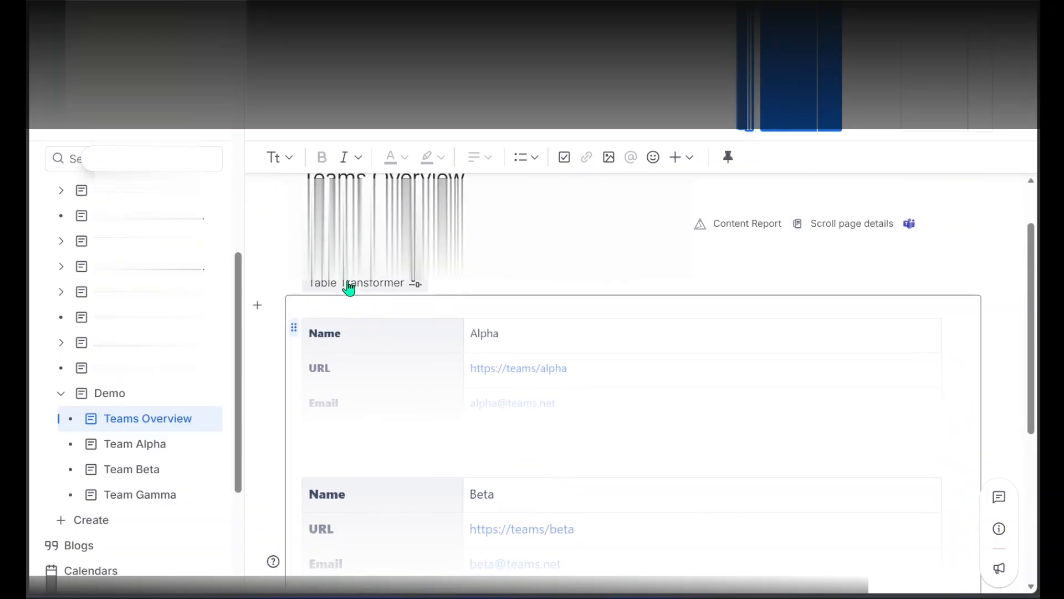
{"action": "left_click", "coordinate": [351, 285]}
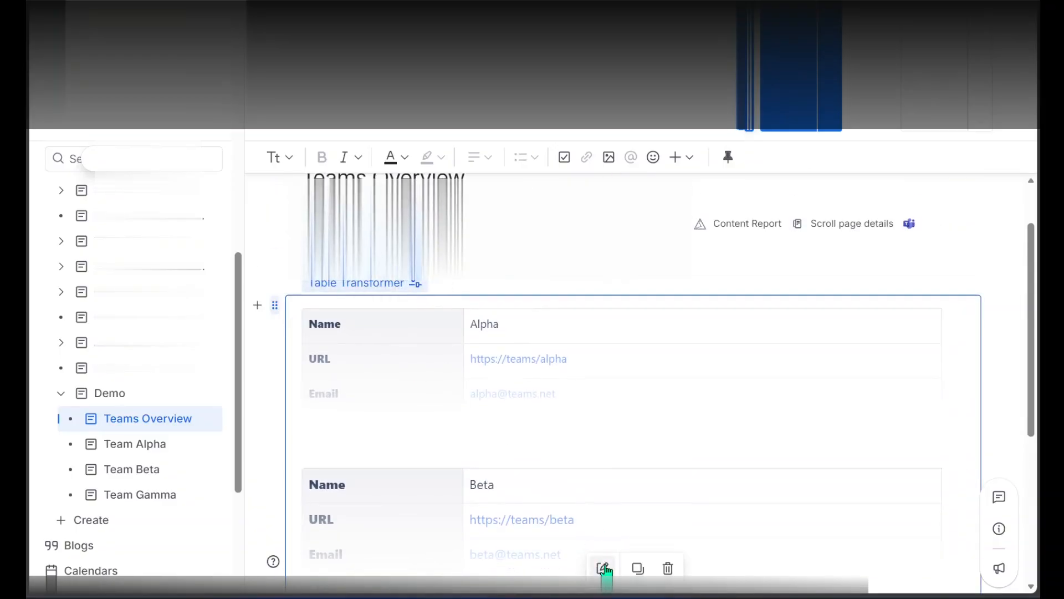
{"action": "left_click", "coordinate": [603, 567]}
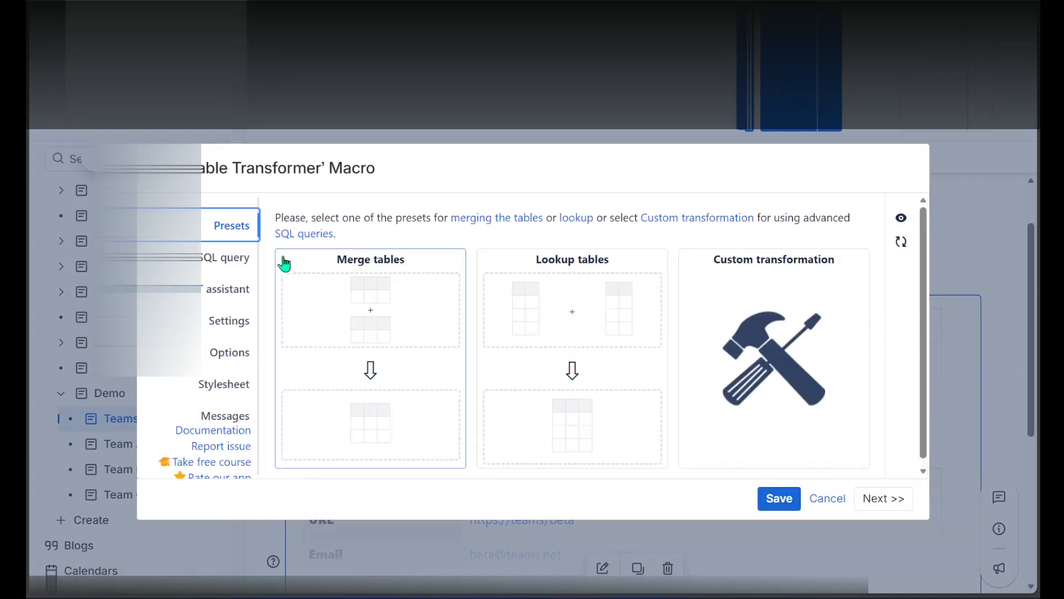
{"action": "left_click", "coordinate": [227, 258]}
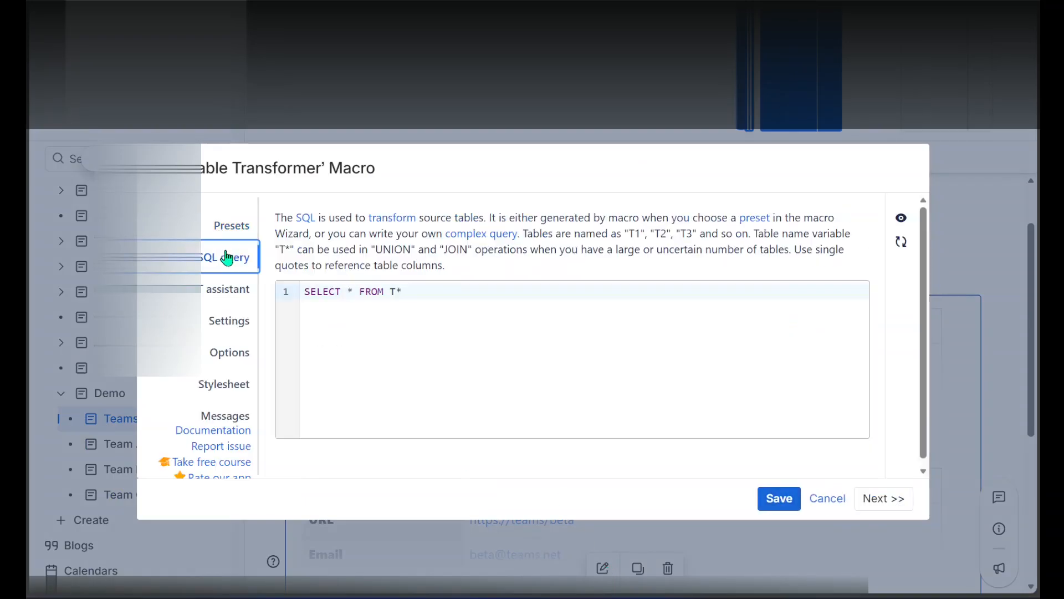
{"action": "left_click", "coordinate": [445, 303]}
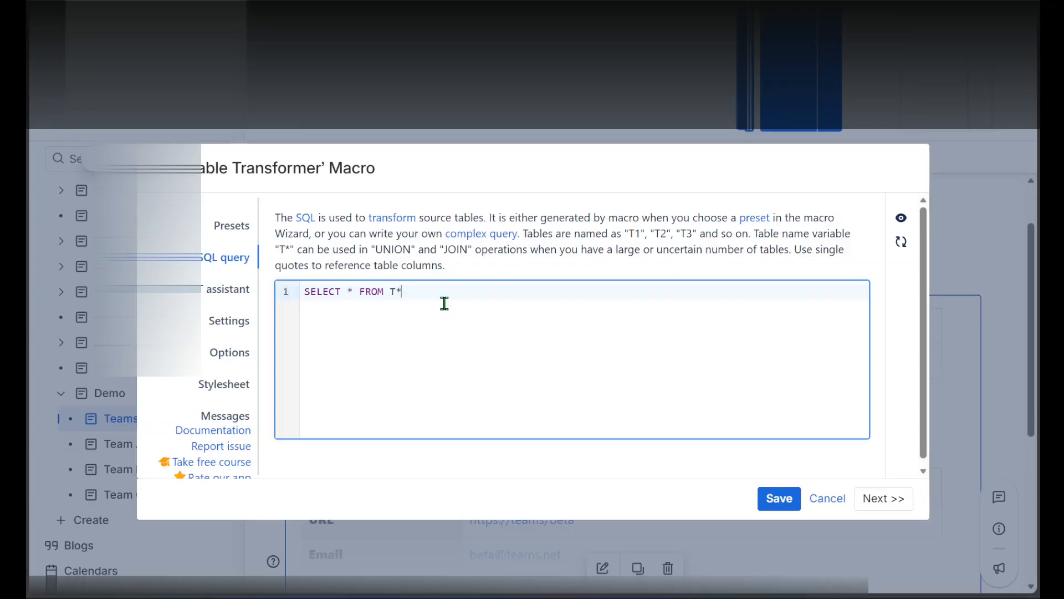
Preview the Table Transformer's result for the default query, examine how the team rows are merged, and close the preview.
{"action": "left_click", "coordinate": [901, 220]}
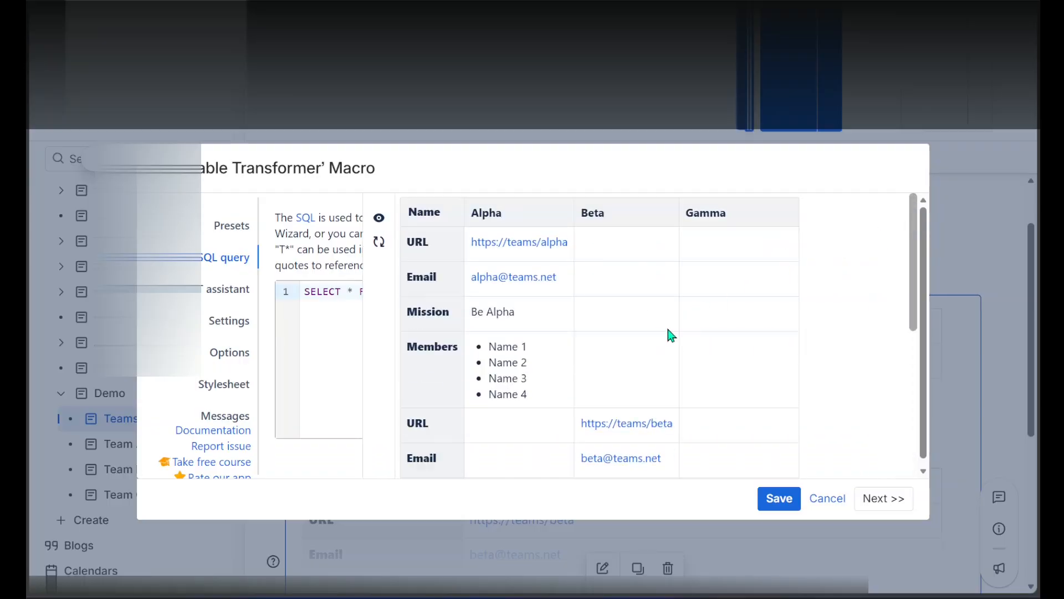
{"action": "scroll", "coordinate": [671, 335], "scroll_direction": "down", "scroll_amount": 10}
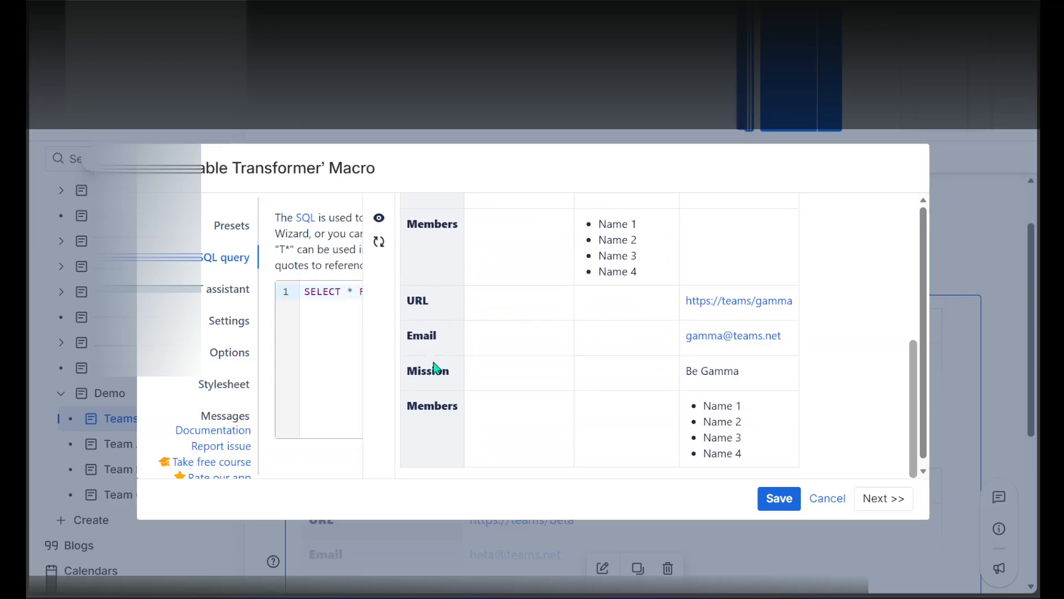
{"action": "scroll", "coordinate": [560, 405], "scroll_direction": "up", "scroll_amount": 10}
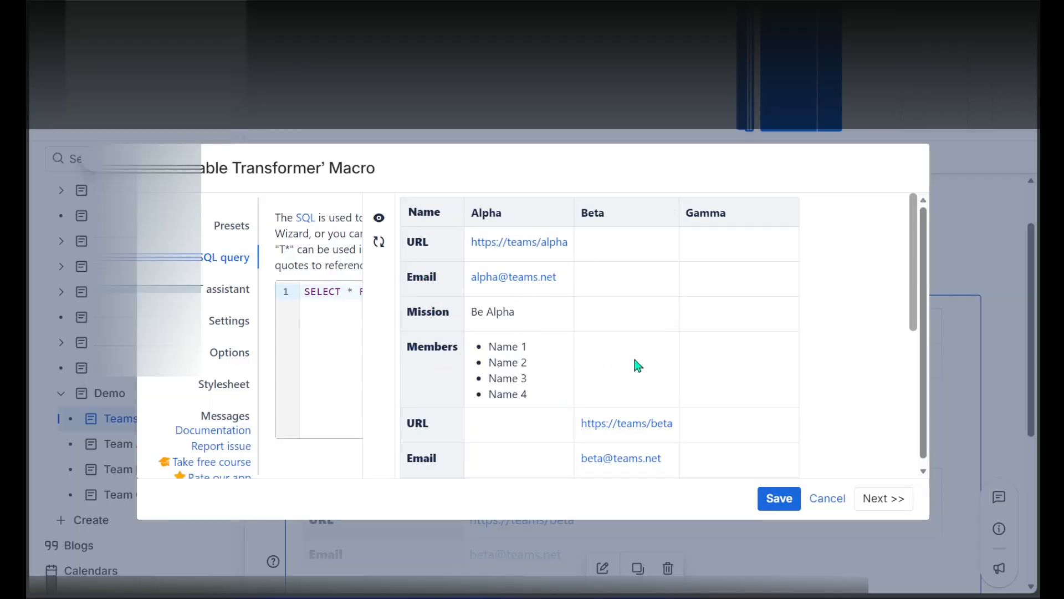
{"action": "scroll", "coordinate": [667, 352], "scroll_direction": "down", "scroll_amount": 6}
{"action": "scroll", "coordinate": [667, 352], "scroll_direction": "up", "scroll_amount": 6}
{"action": "left_click", "coordinate": [378, 218]}
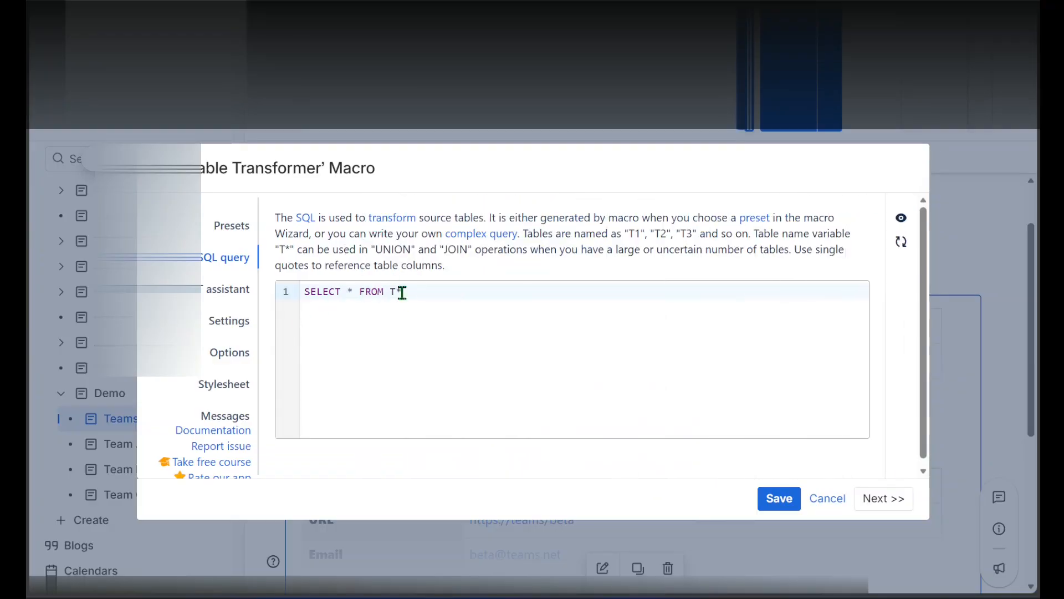
Cancel the Table Transformer configuration and set Transpose Table to Always in the Alpha Table Excerpt Include macro, saving the macro.
{"action": "left_click", "coordinate": [429, 295]}
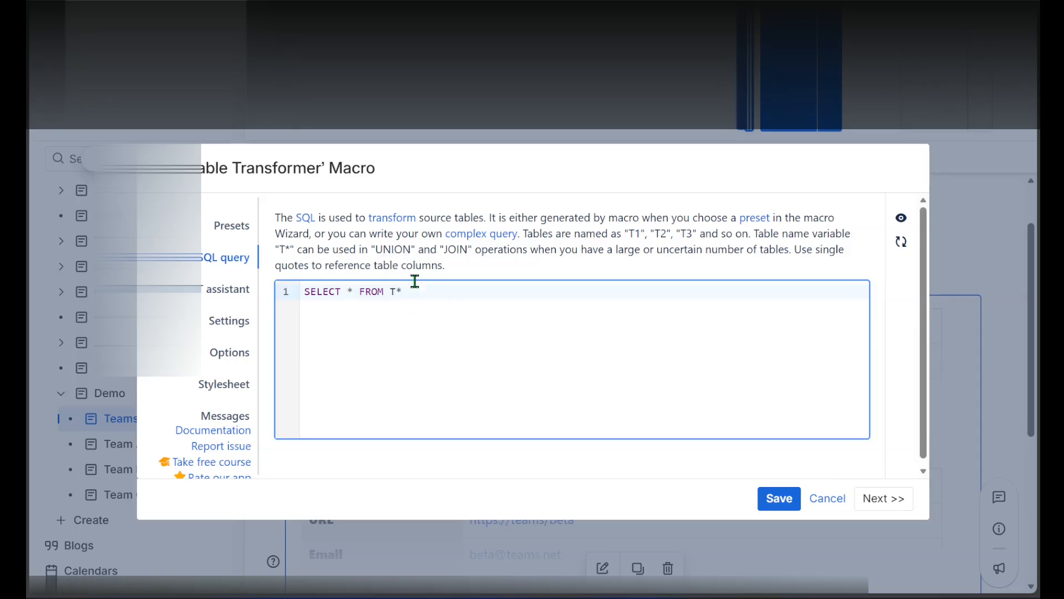
{"action": "left_click", "coordinate": [828, 499]}
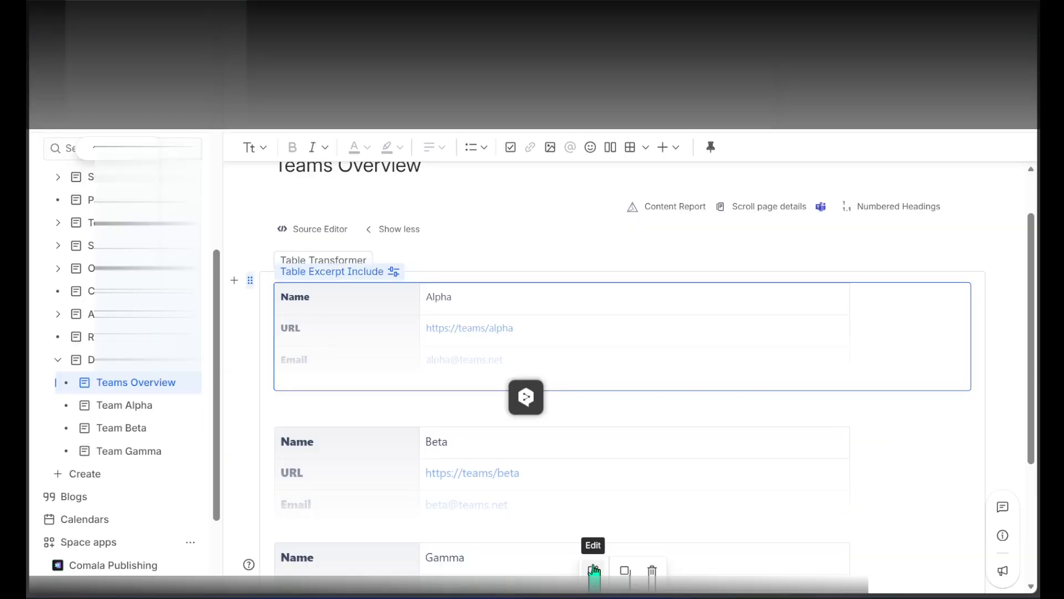
{"action": "left_click", "coordinate": [593, 570]}
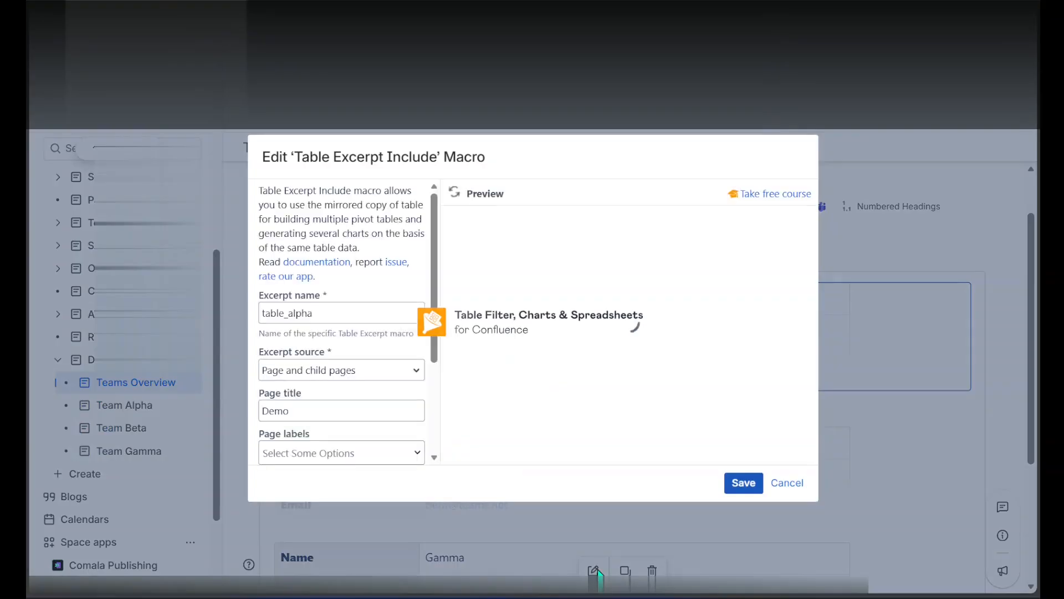
{"action": "left_click_drag", "start_coordinate": [436, 310], "coordinate": [436, 419]}
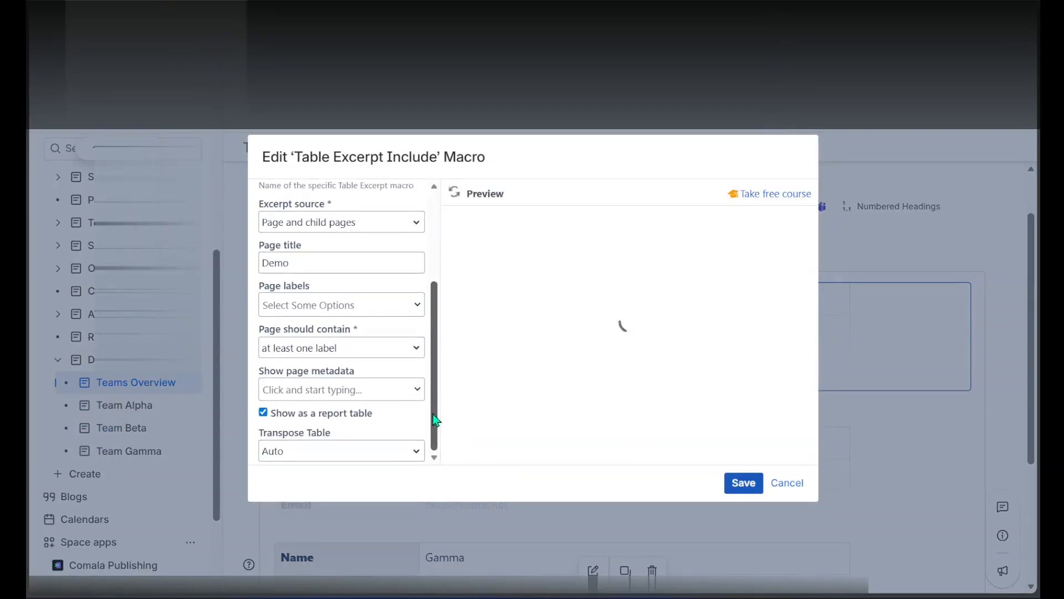
{"action": "left_click", "coordinate": [416, 454]}
{"action": "left_click", "coordinate": [359, 495]}
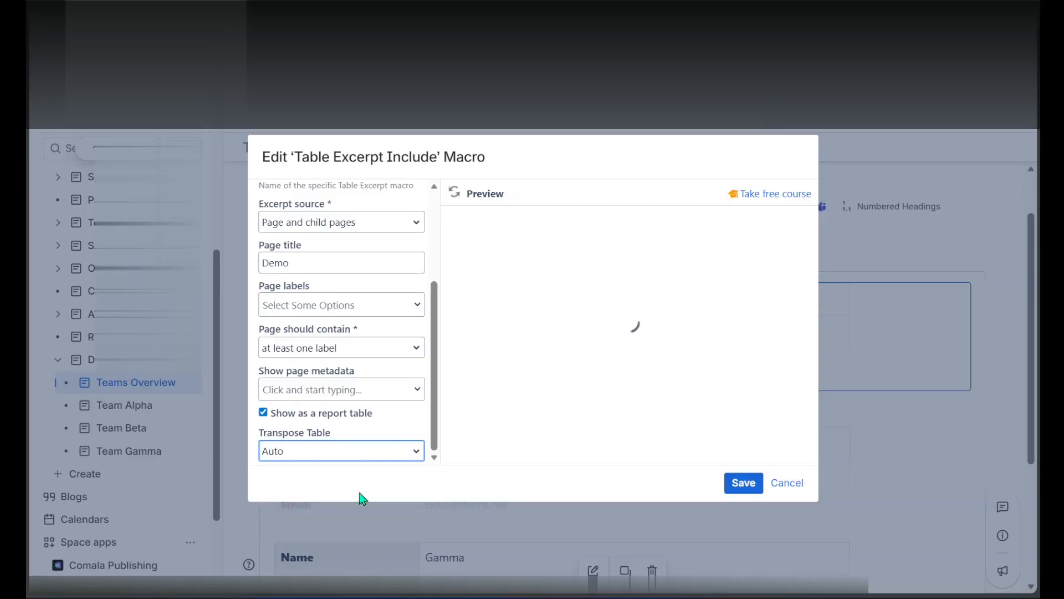
{"action": "left_click", "coordinate": [737, 483]}
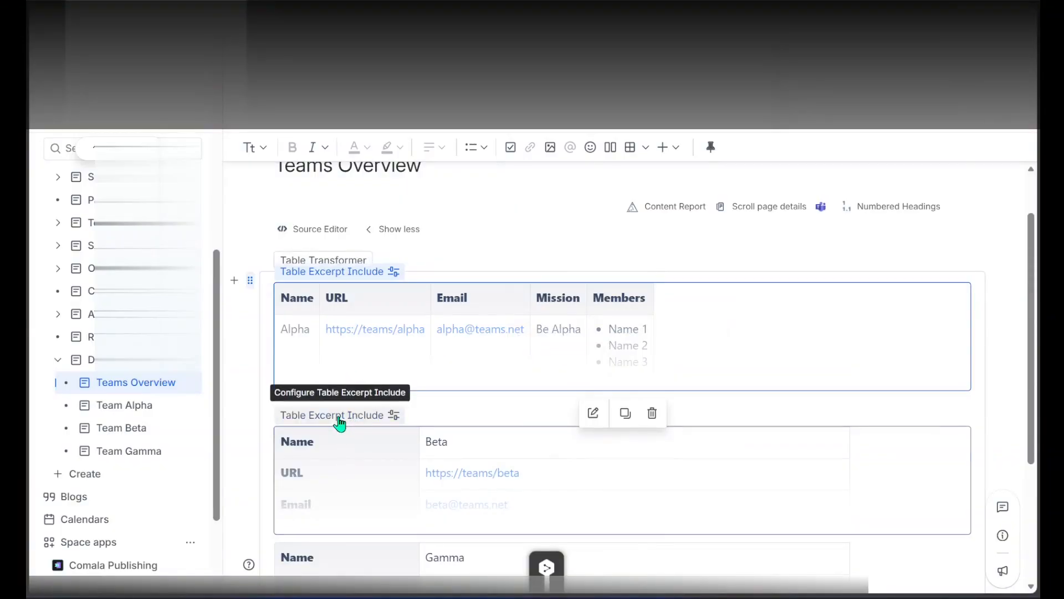
Set Transpose Table to Always in the Beta Table Excerpt Include macro and save the macro.
{"action": "left_click", "coordinate": [339, 422]}
{"action": "left_click", "coordinate": [592, 556]}
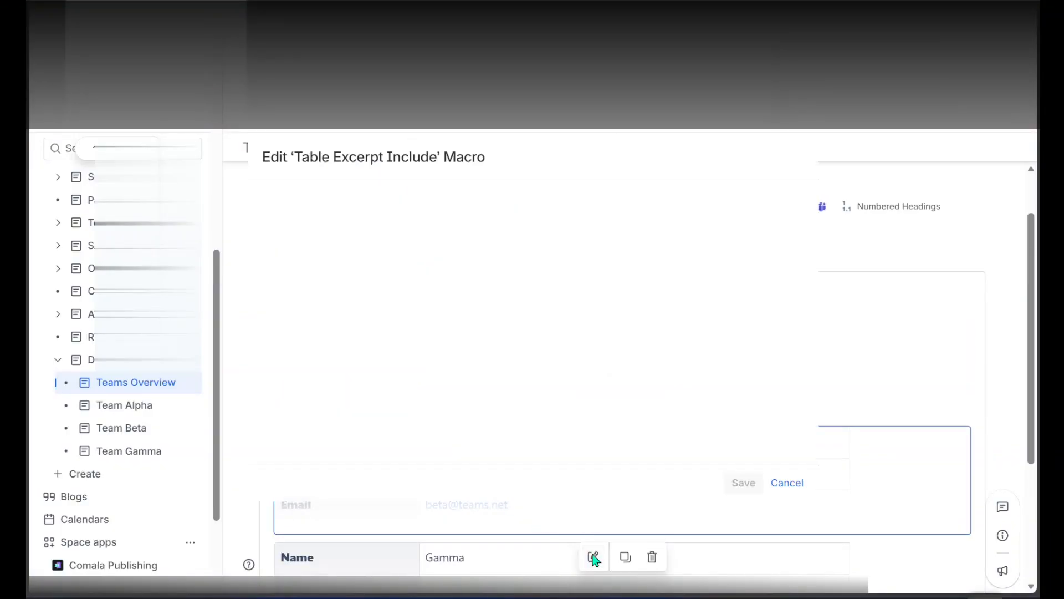
{"action": "left_click_drag", "start_coordinate": [430, 340], "coordinate": [434, 446]}
{"action": "left_click", "coordinate": [419, 452]}
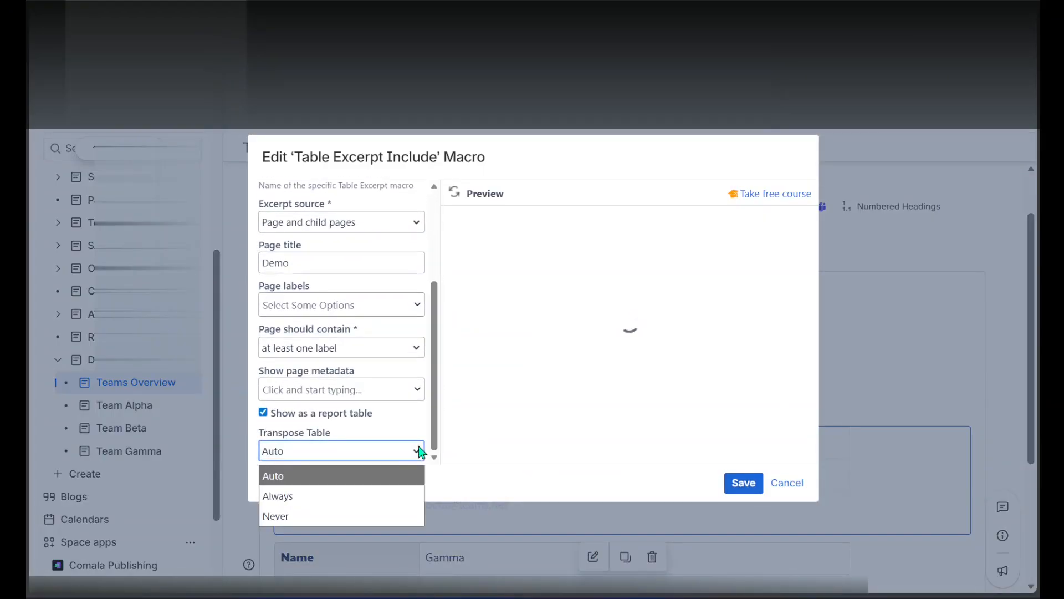
{"action": "left_click", "coordinate": [363, 494]}
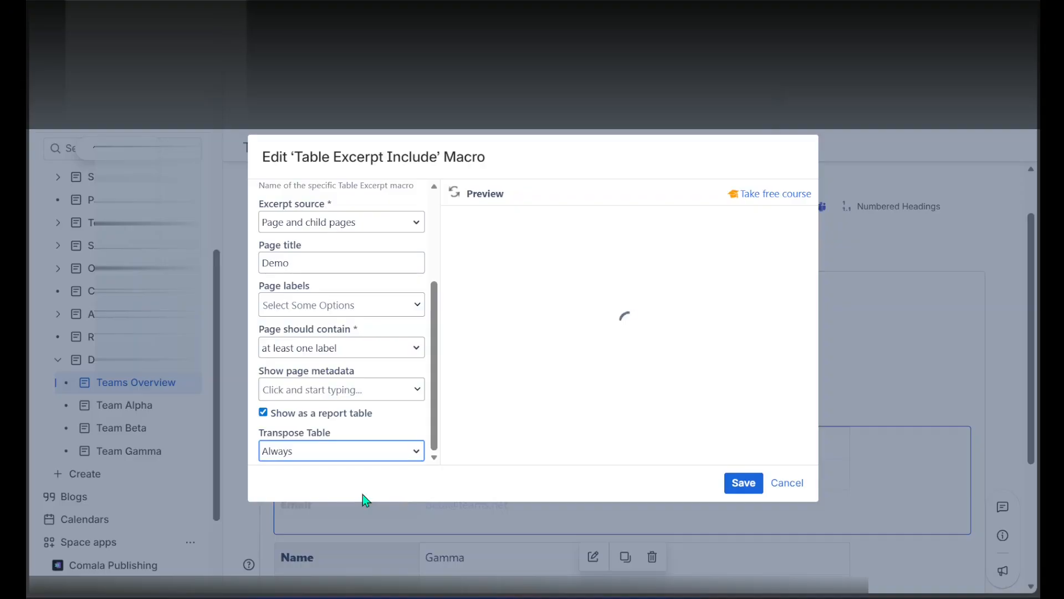
{"action": "left_click", "coordinate": [744, 483]}
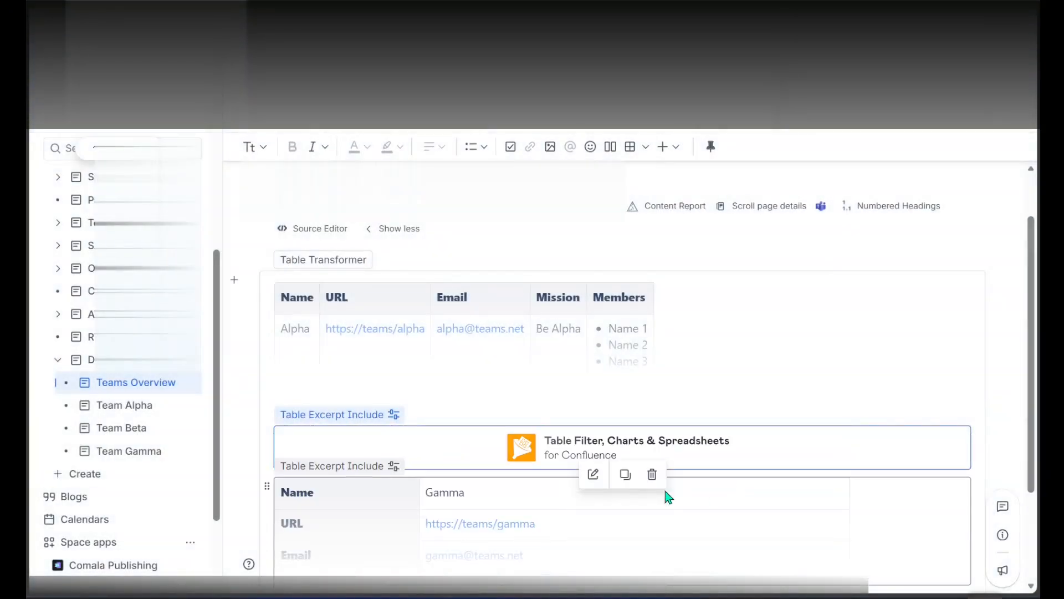
Set Transpose Table to Always in the Gamma Table Excerpt Include macro and save the macro.
{"action": "scroll", "coordinate": [579, 487], "scroll_direction": "down", "scroll_amount": 2}
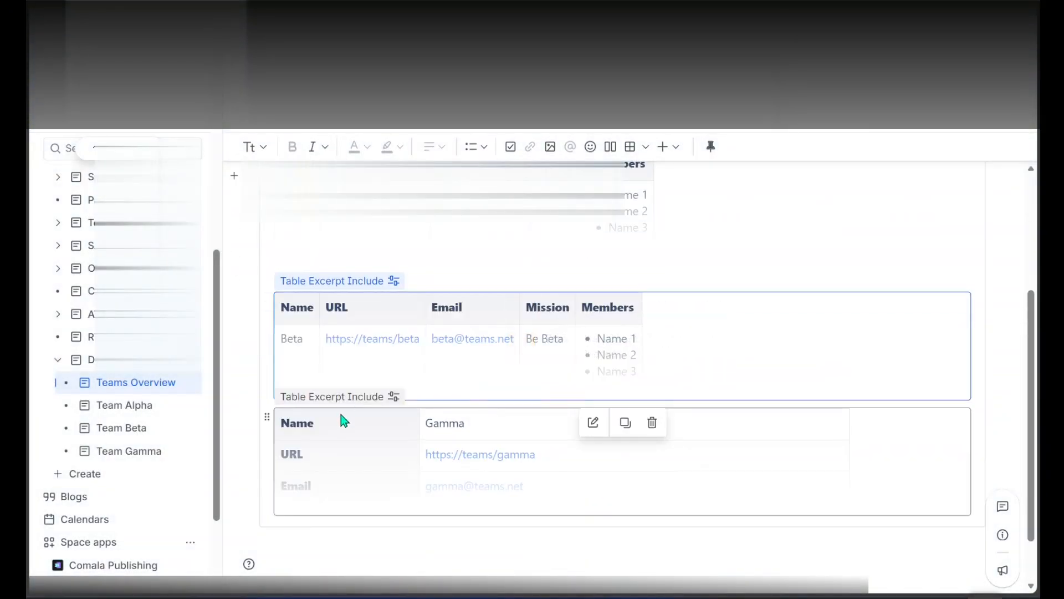
{"action": "left_click", "coordinate": [315, 409]}
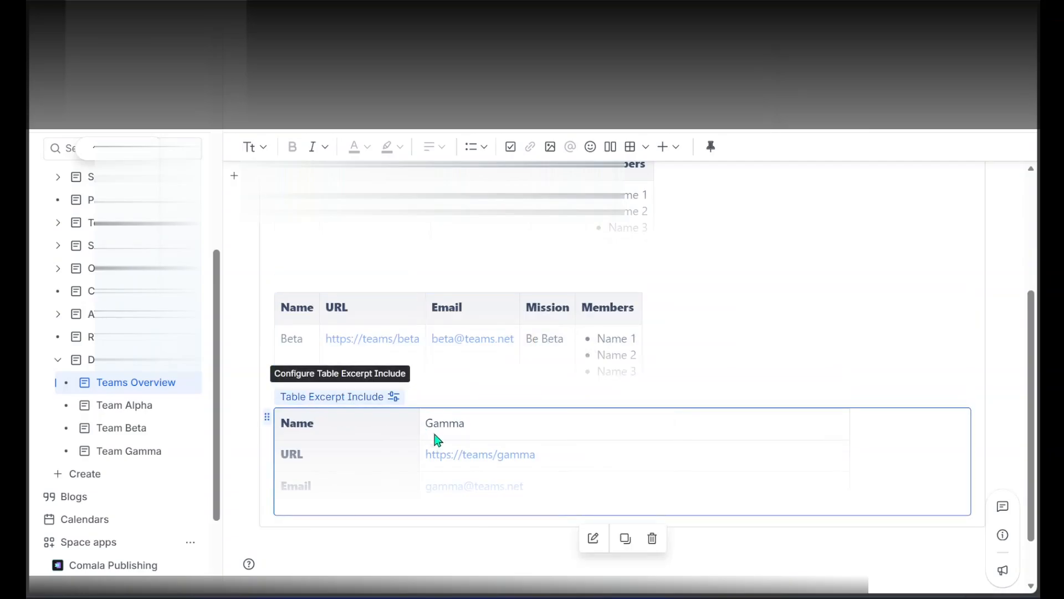
{"action": "left_click", "coordinate": [597, 541]}
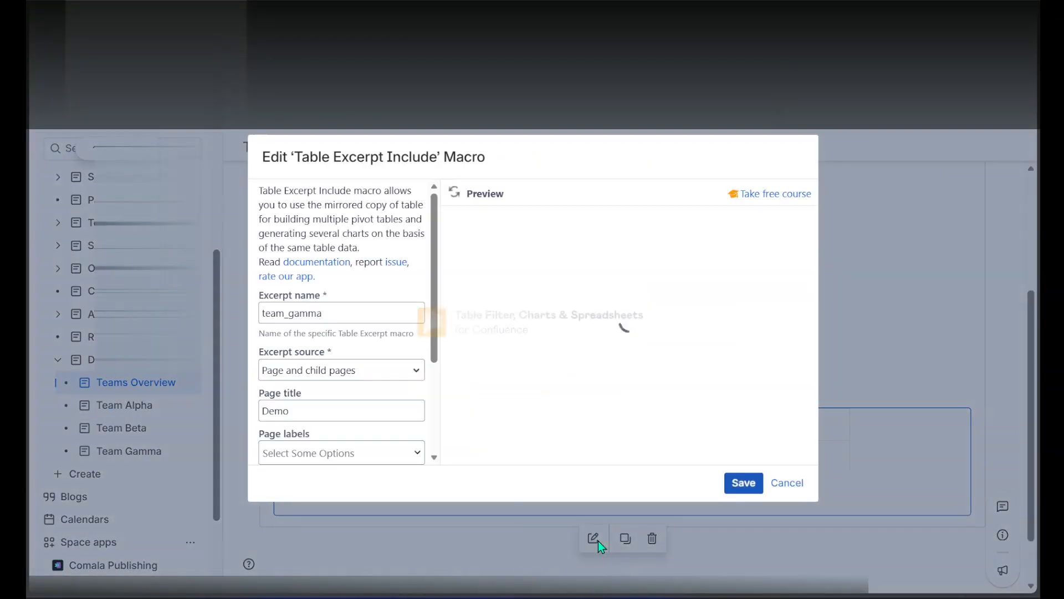
{"action": "left_click_drag", "start_coordinate": [439, 319], "coordinate": [439, 427]}
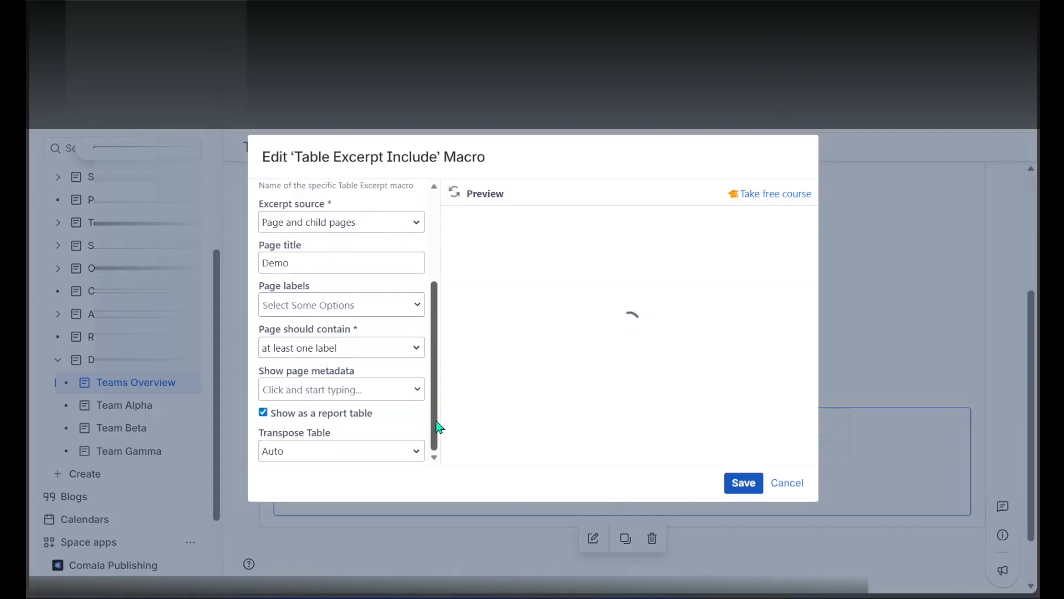
{"action": "left_click", "coordinate": [420, 454]}
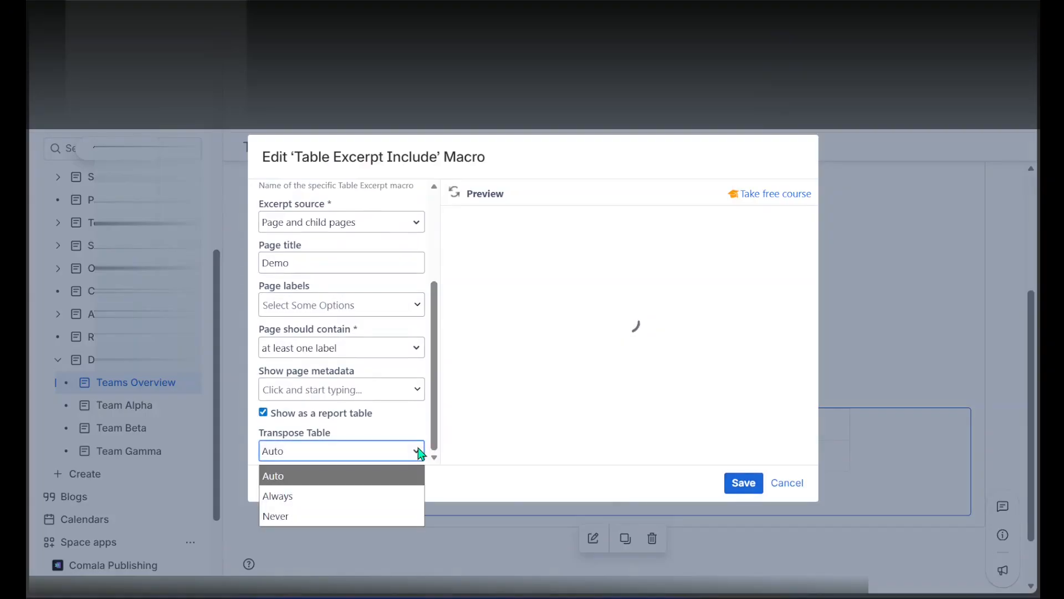
{"action": "left_click", "coordinate": [372, 496]}
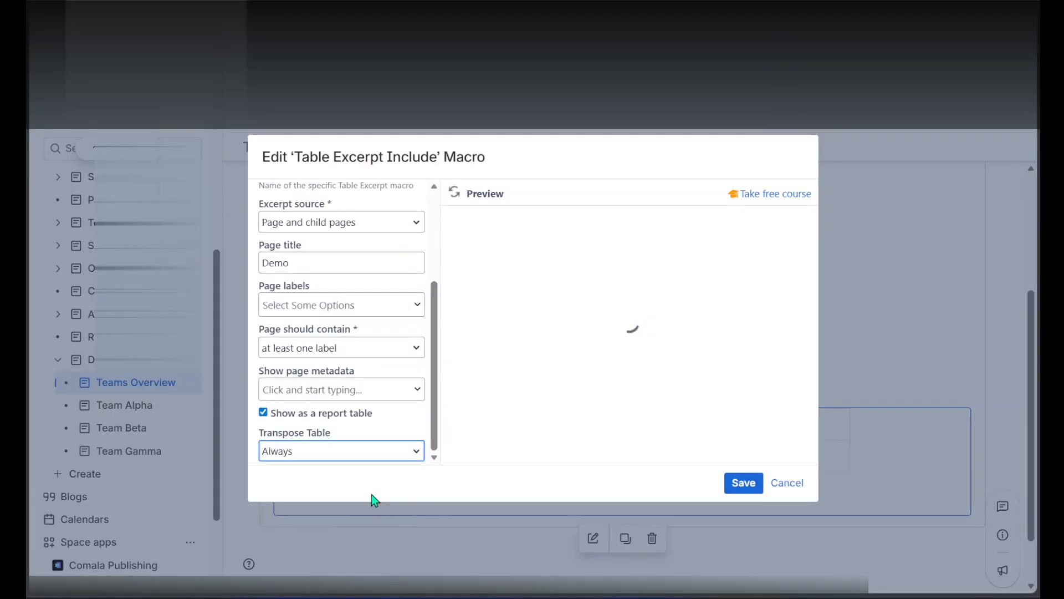
{"action": "left_click", "coordinate": [745, 482]}
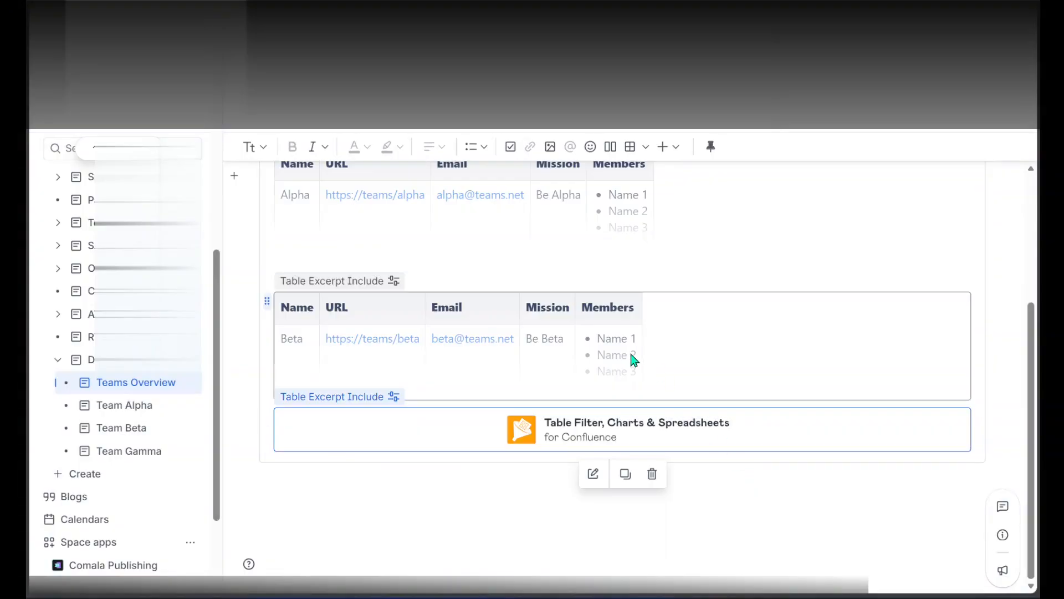
Preview the Table Transformer's SQL query result for the three team tables, save the macro and publish the Teams Overview update.
{"action": "scroll", "coordinate": [634, 362], "scroll_direction": "up", "scroll_amount": 4}
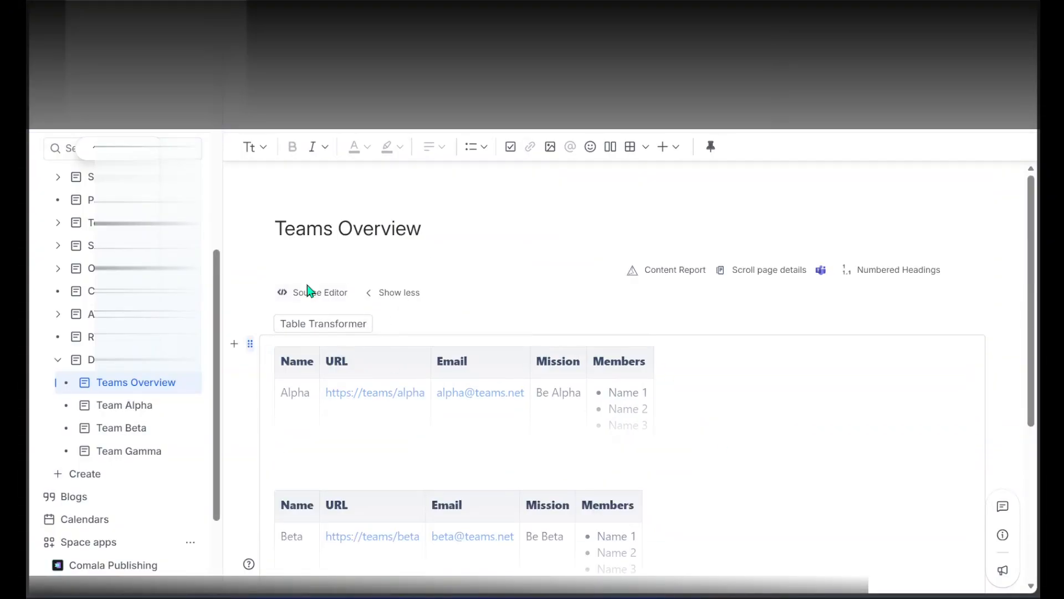
{"action": "left_click", "coordinate": [315, 330]}
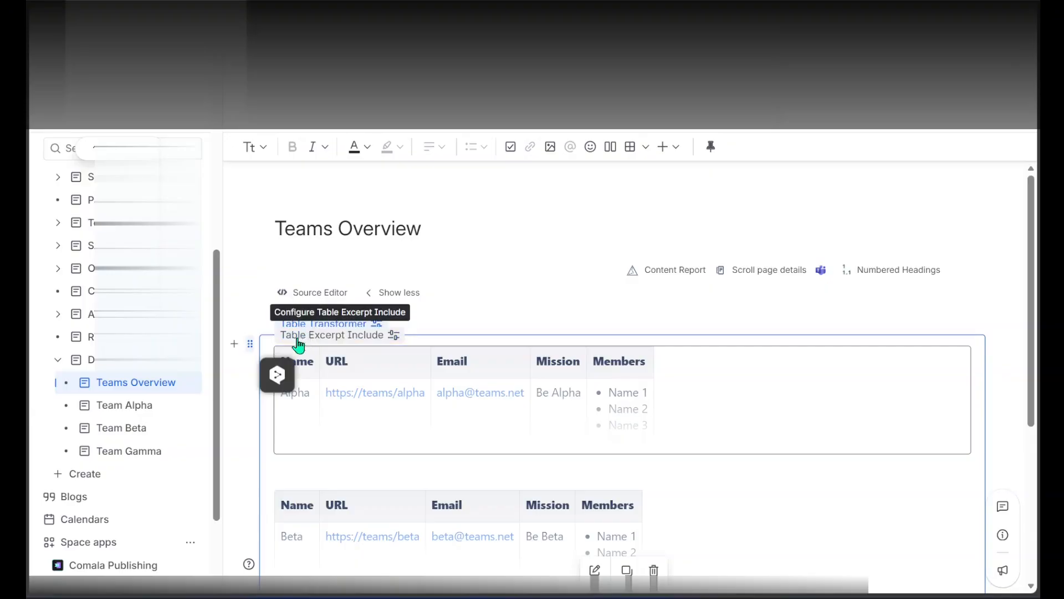
{"action": "left_click", "coordinate": [594, 570]}
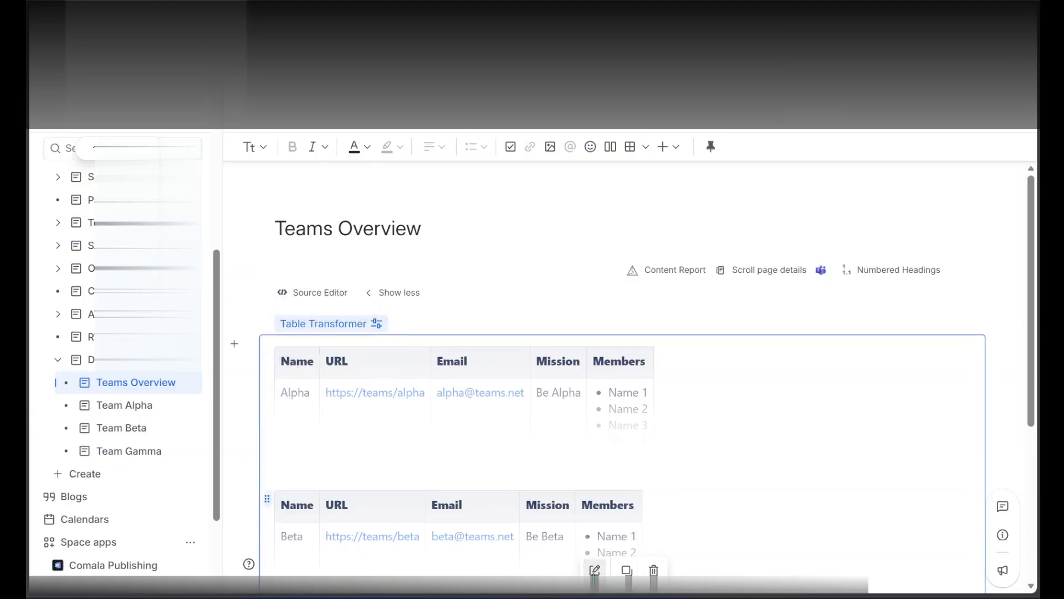
{"action": "left_click", "coordinate": [255, 239]}
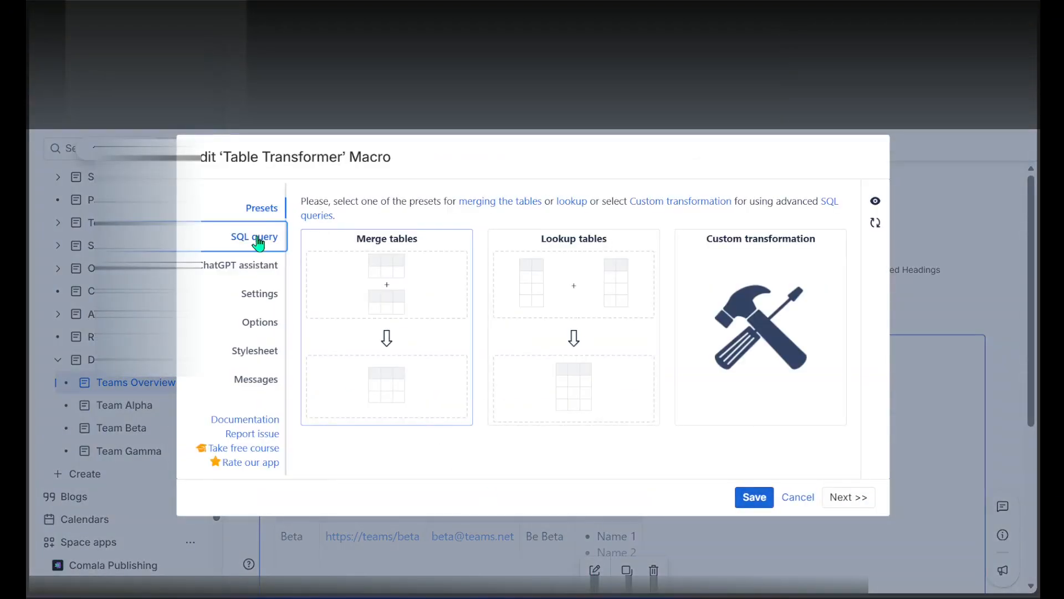
{"action": "left_click", "coordinate": [874, 201]}
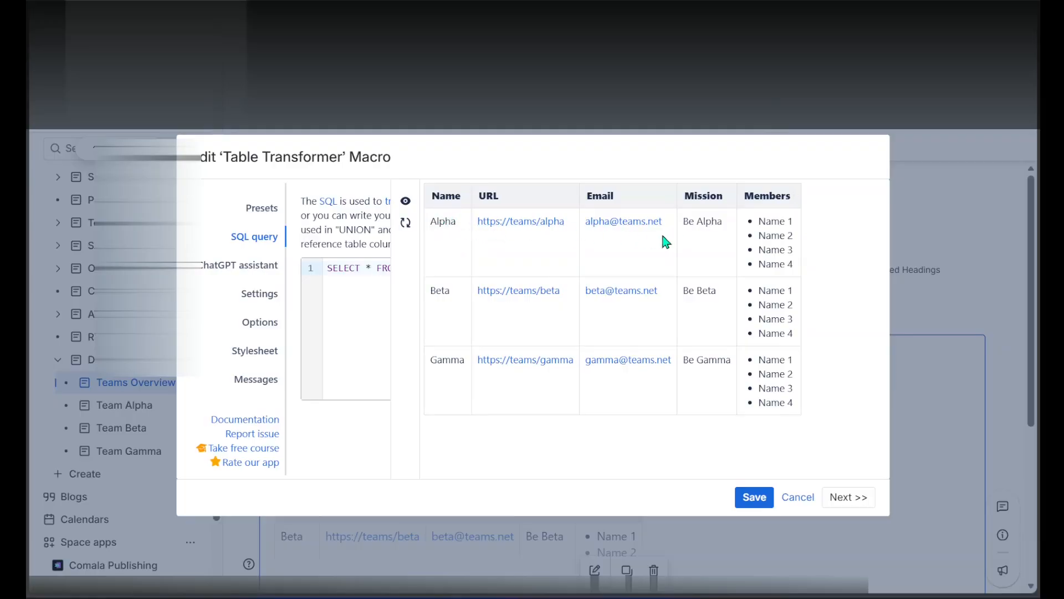
{"action": "left_click", "coordinate": [762, 491]}
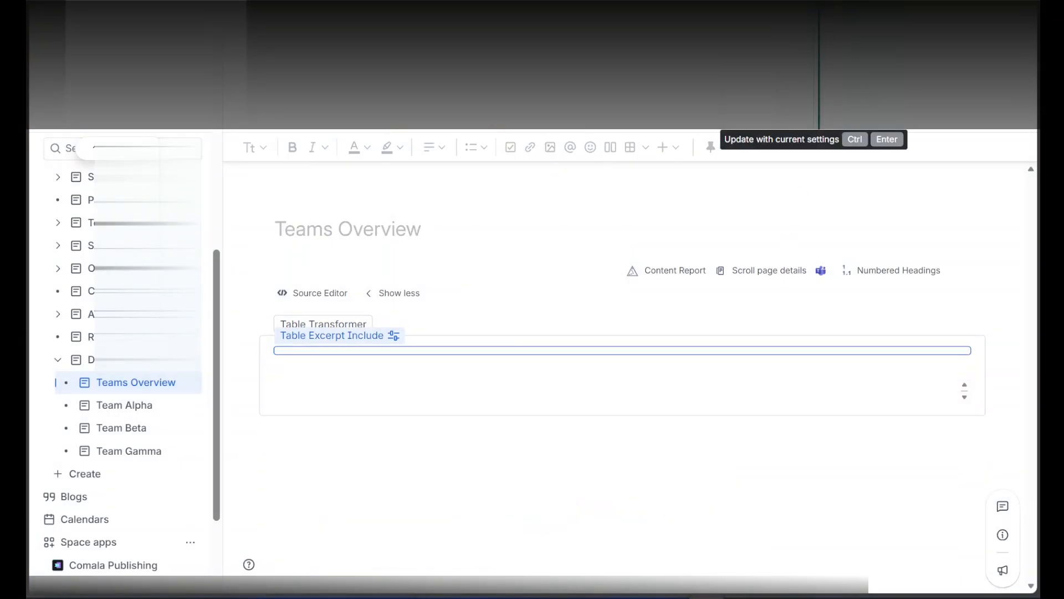
{"action": "key", "text": "ctrl+Return"}
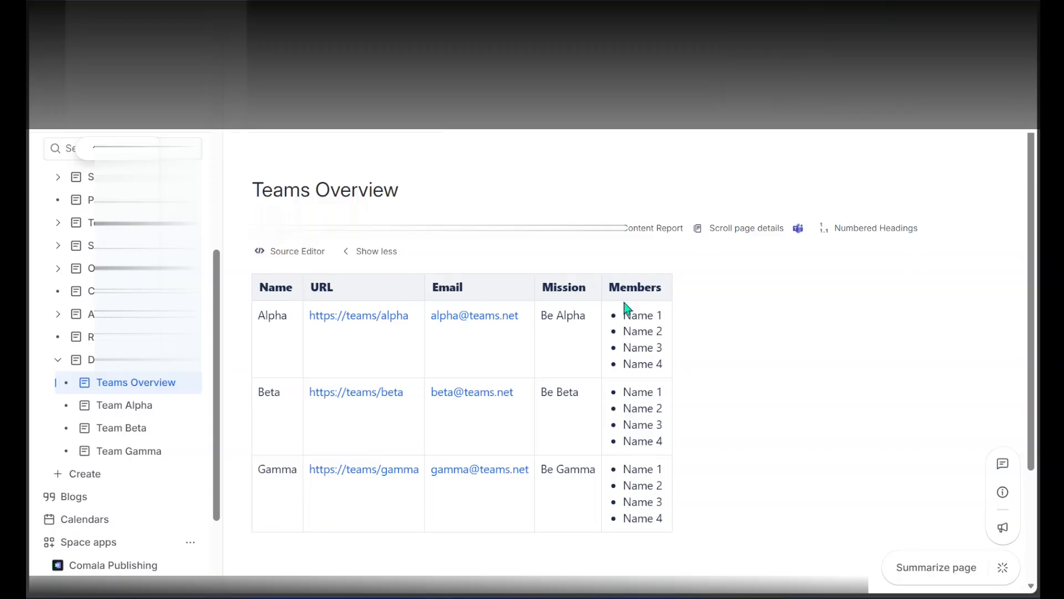
Reopen Teams Overview for editing and open the Table Transformer macro's SQL query.
{"action": "mouse_move", "coordinate": [125, 407]}
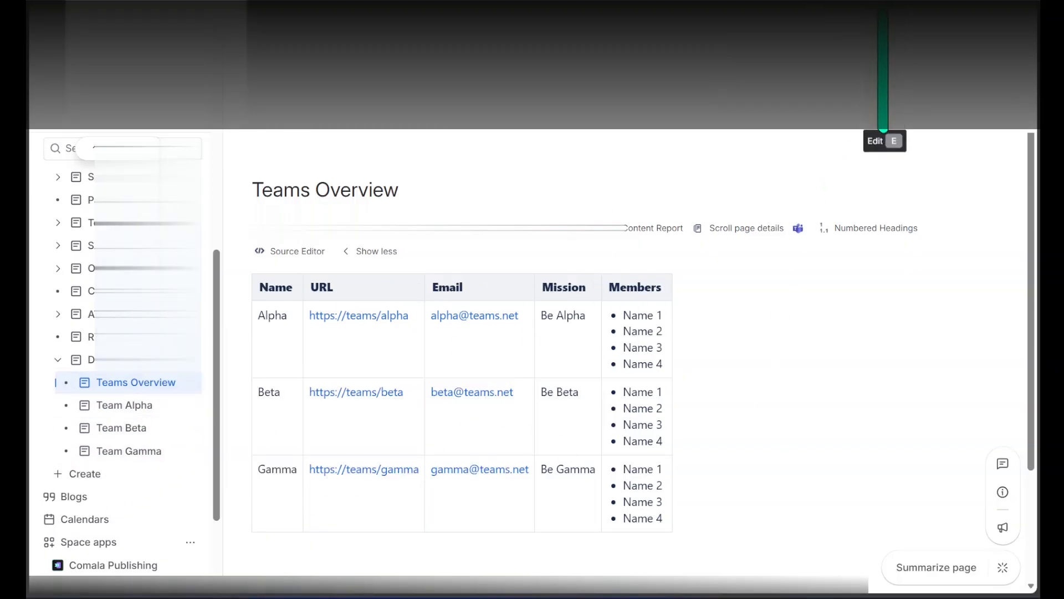
{"action": "left_click", "coordinate": [883, 132]}
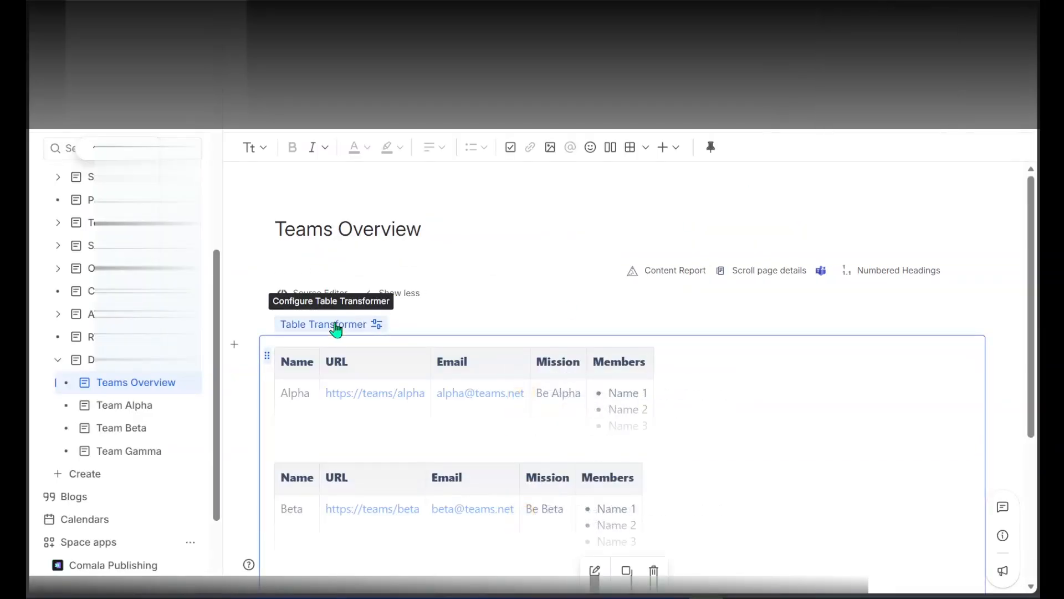
{"action": "left_click", "coordinate": [595, 571]}
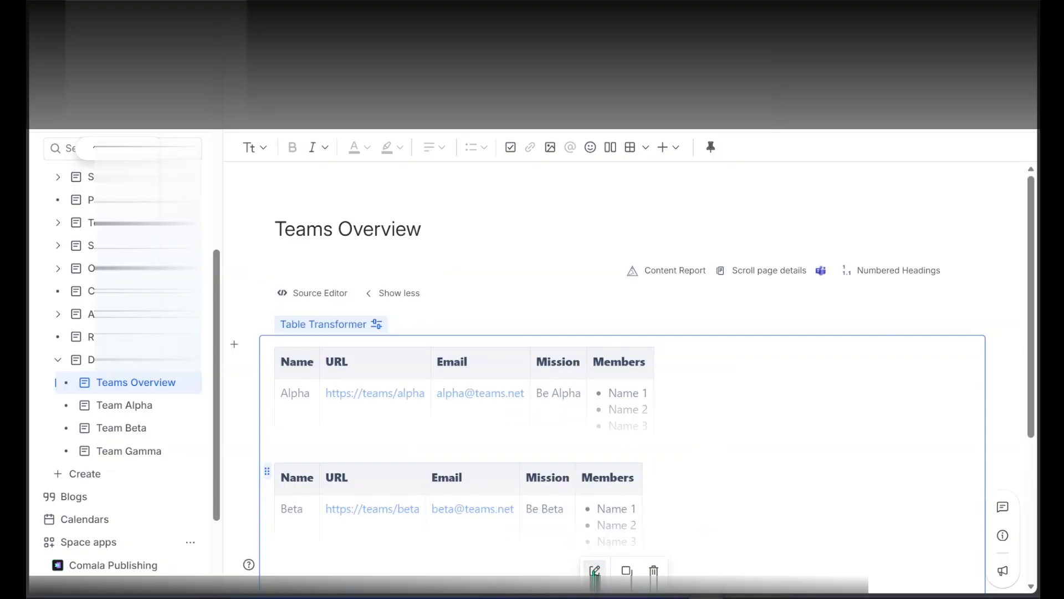
{"action": "left_click", "coordinate": [255, 240]}
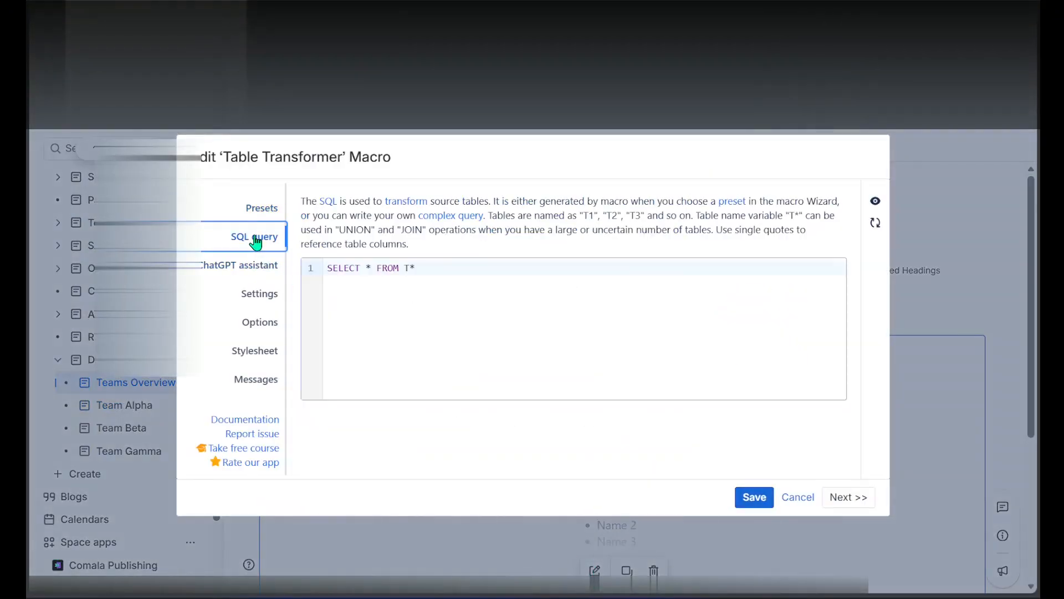
Replace the asterisk after SELECT in the Table Transformer's SQL query with the column T1.'Name'.
{"action": "left_click", "coordinate": [371, 266]}
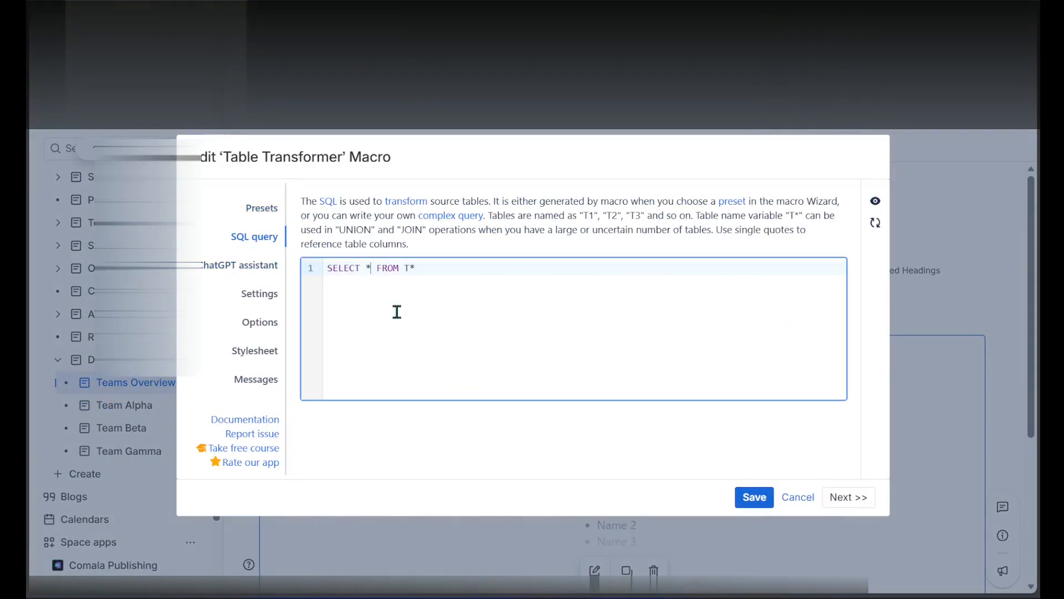
{"action": "key", "text": "BackSpace"}
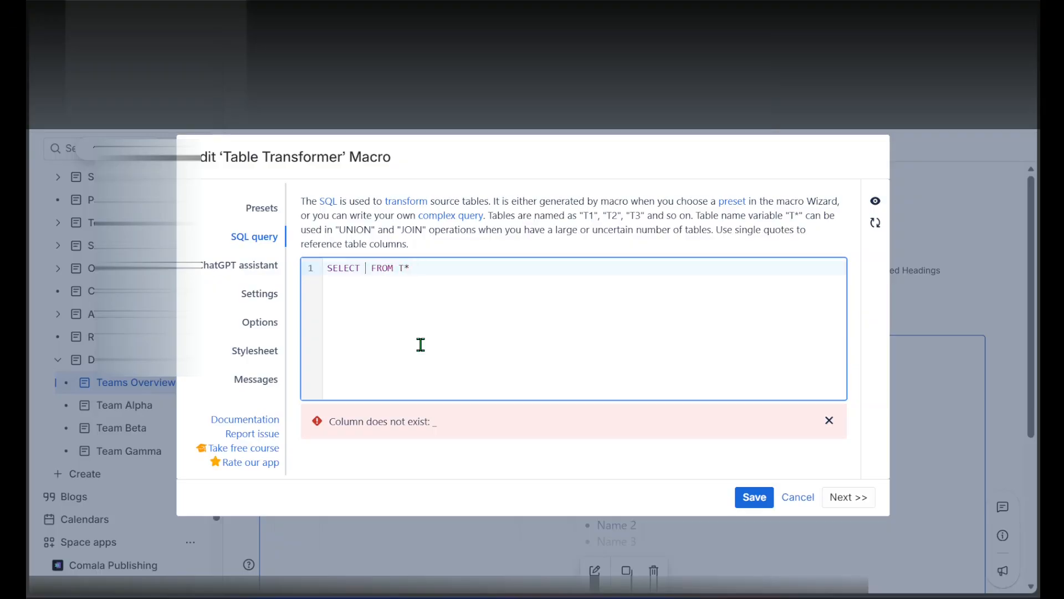
{"action": "type", "text": "T1"}
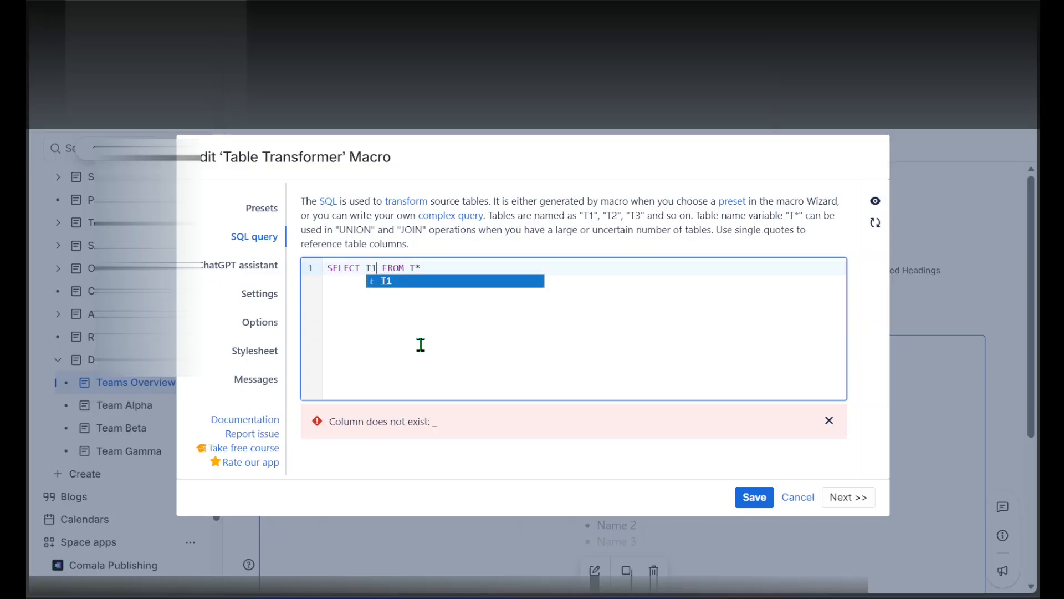
{"action": "type", "text": ".Nam"}
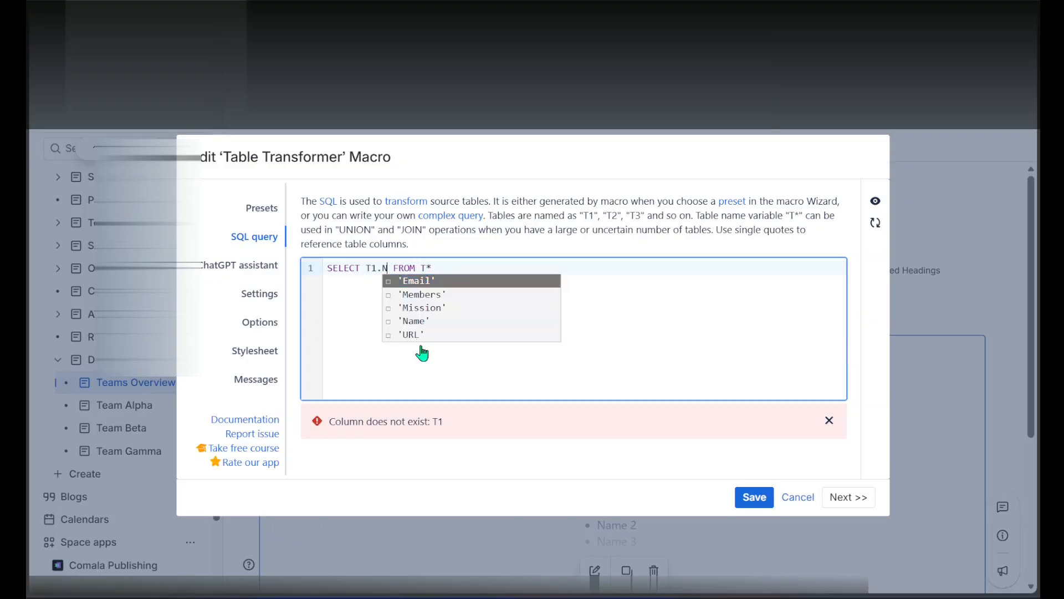
{"action": "key", "text": "Return"}
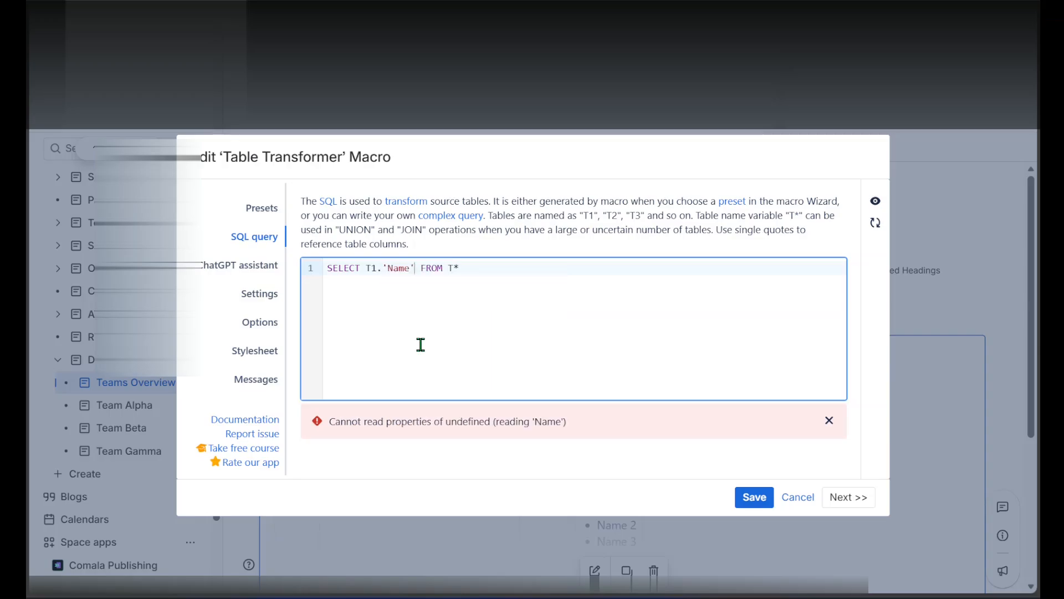
Add T1.'Mission' as the second selected column in the SQL query and preview the result.
{"action": "type", "text": ","}
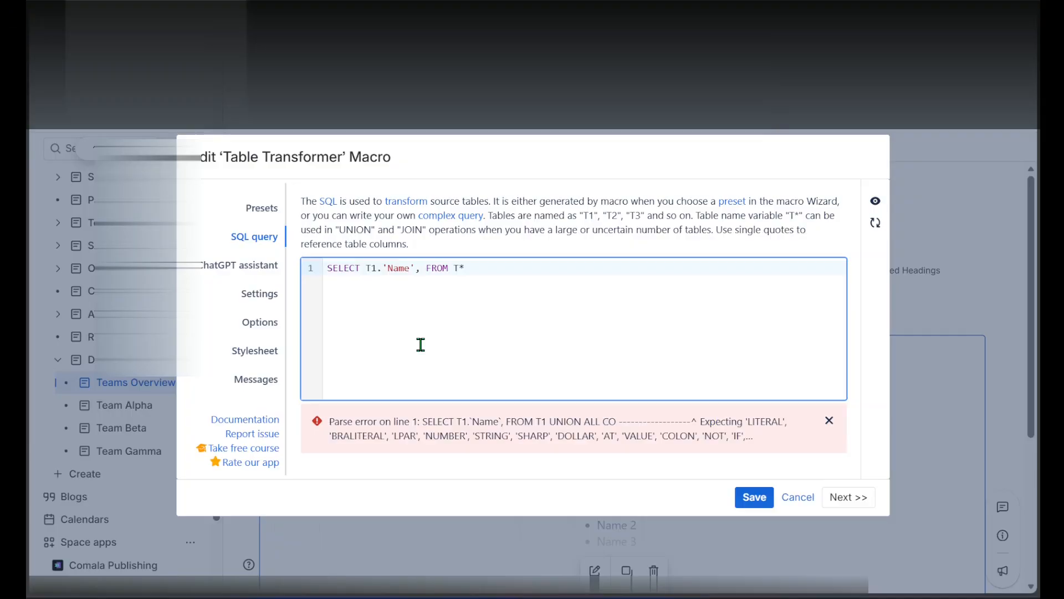
{"action": "type", "text": " T1 "}
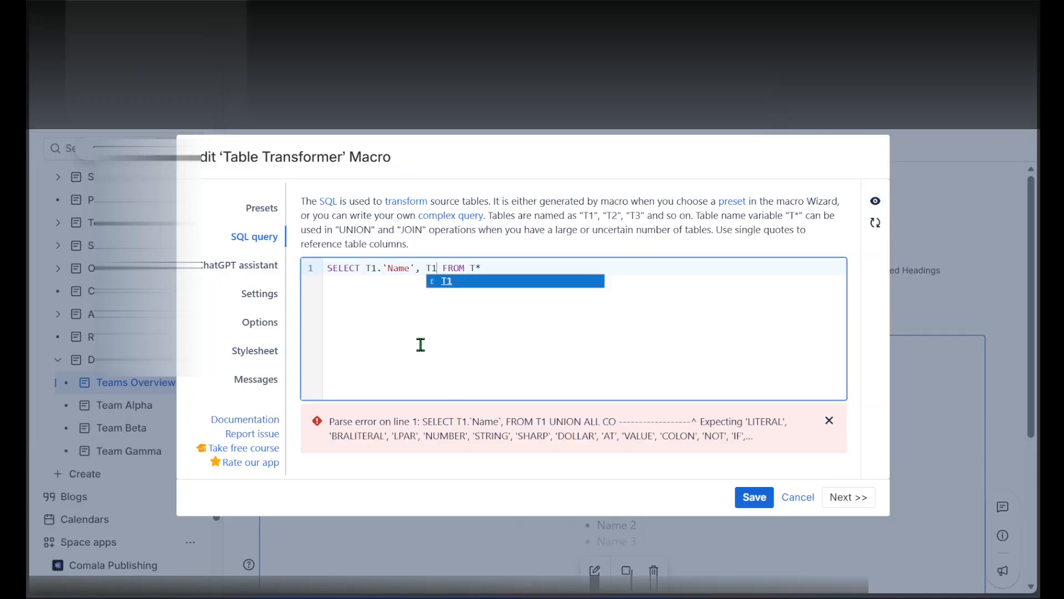
{"action": "type", "text": "."}
{"action": "key", "text": "Down"}
{"action": "key", "text": "Down"}
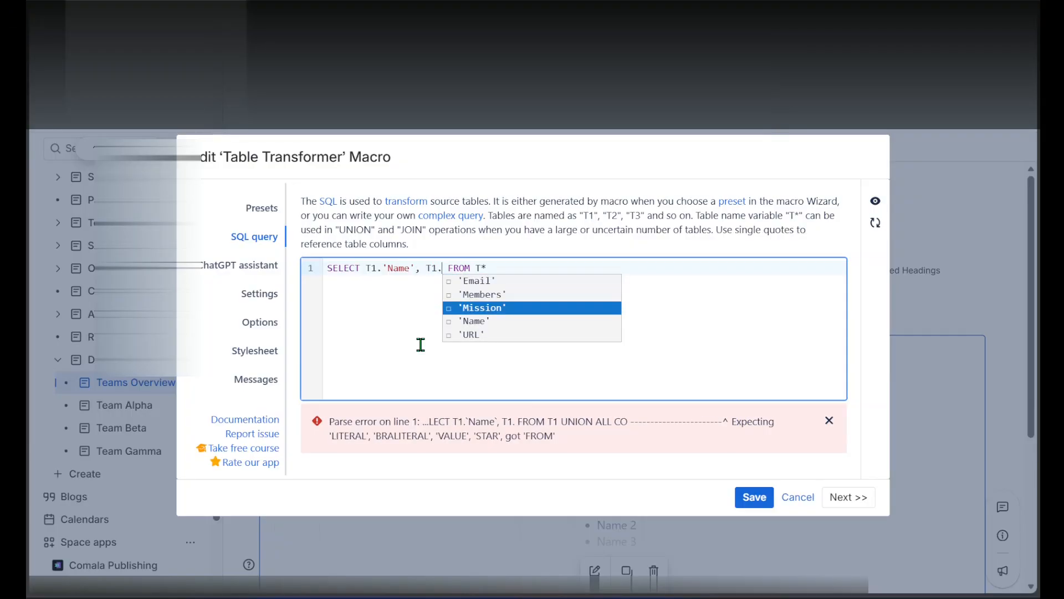
{"action": "key", "text": "Return"}
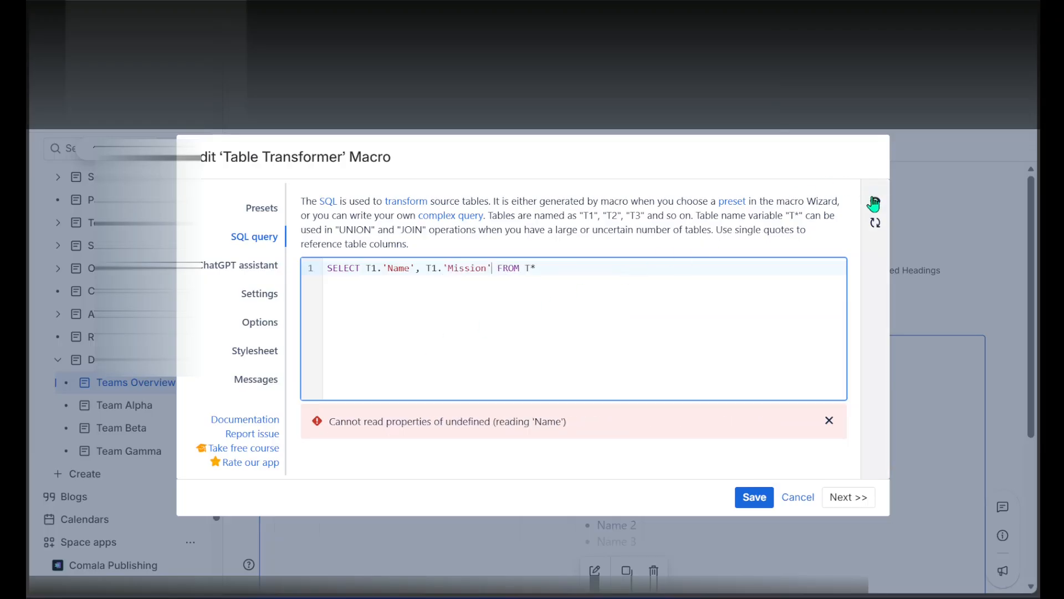
{"action": "left_click", "coordinate": [876, 200]}
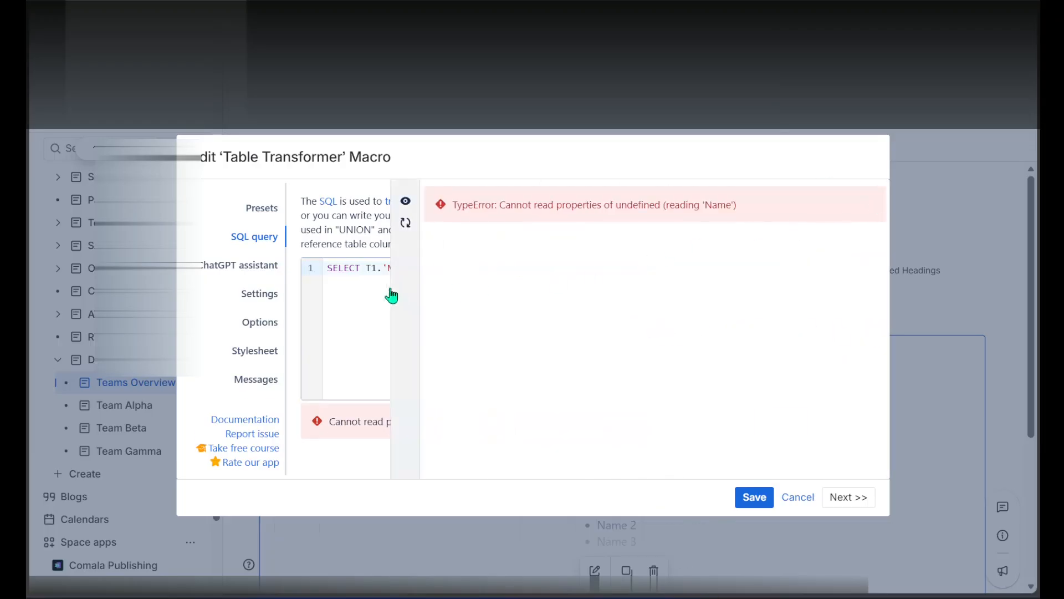
{"action": "left_click", "coordinate": [365, 279]}
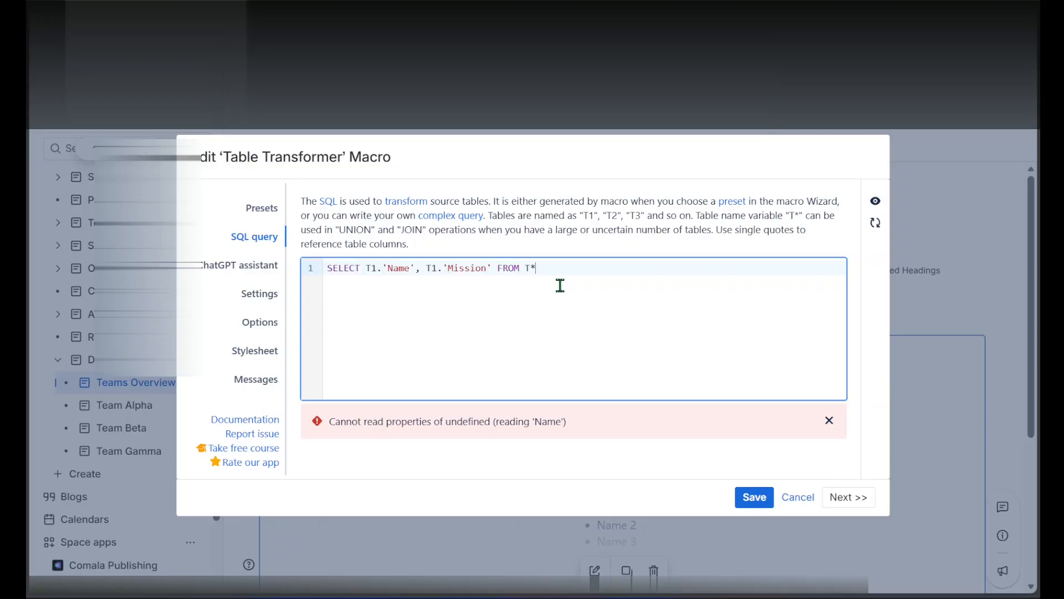
Remove the T1. prefixes from both columns so the SQL query reads SELECT 'Name', 'Mission' FROM T*.
{"action": "left_click", "coordinate": [386, 268]}
{"action": "key", "text": "BackSpace"}
{"action": "key", "text": "BackSpace"}
{"action": "key", "text": "BackSpace"}
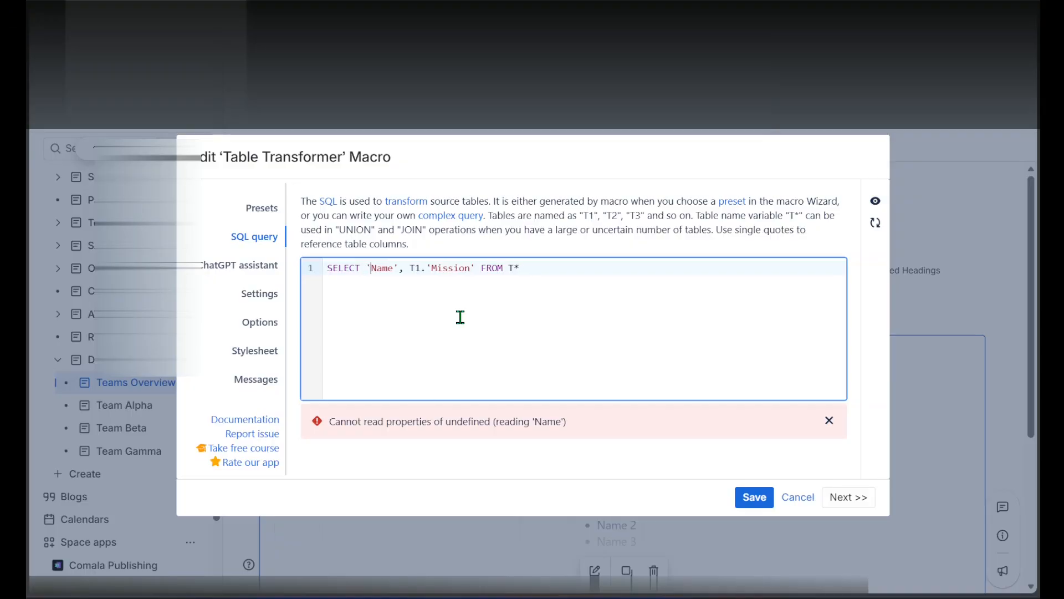
{"action": "key", "text": "Right"}
{"action": "key", "text": "Right"}
{"action": "key", "text": "Right"}
{"action": "key", "text": "Right"}
{"action": "key", "text": "Right"}
{"action": "key", "text": "Right"}
{"action": "key", "text": "BackSpace"}
{"action": "key", "text": "BackSpace"}
{"action": "key", "text": "BackSpace"}
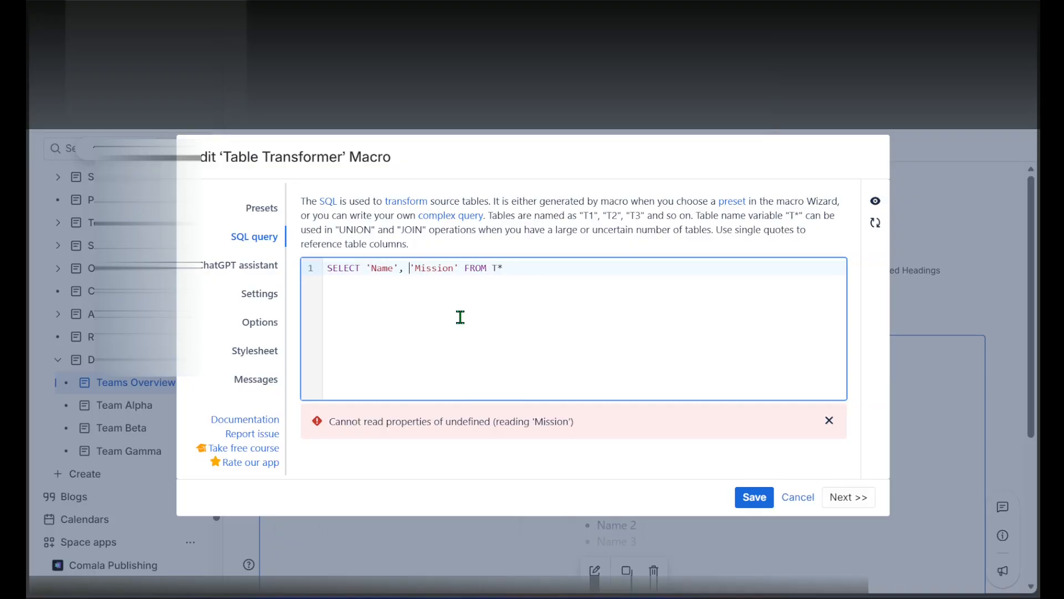
Preview the result of the Name and Mission query and save the Table Transformer macro.
{"action": "left_click", "coordinate": [876, 201]}
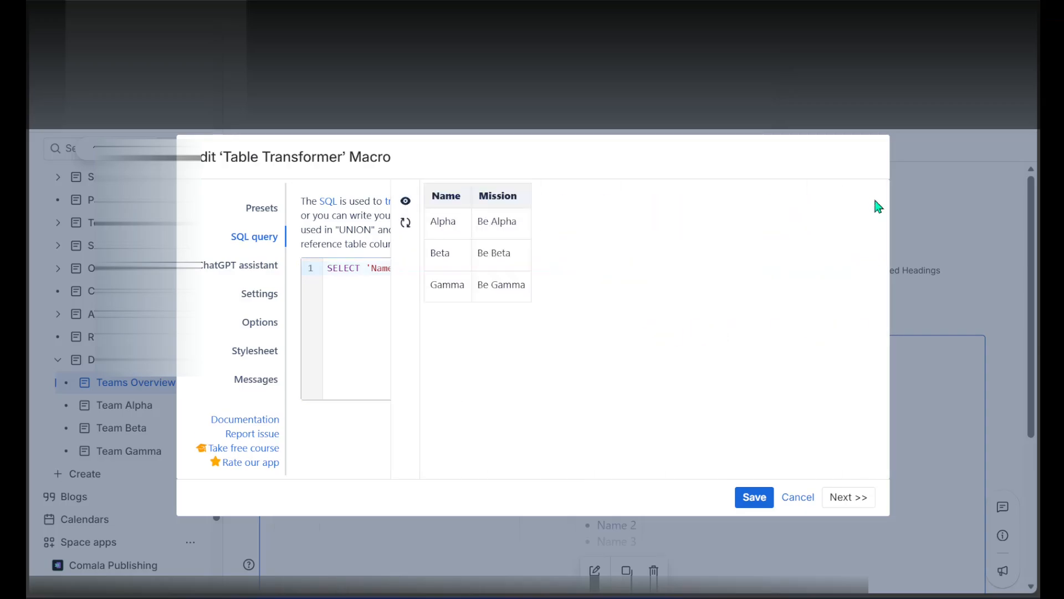
{"action": "left_click", "coordinate": [749, 505]}
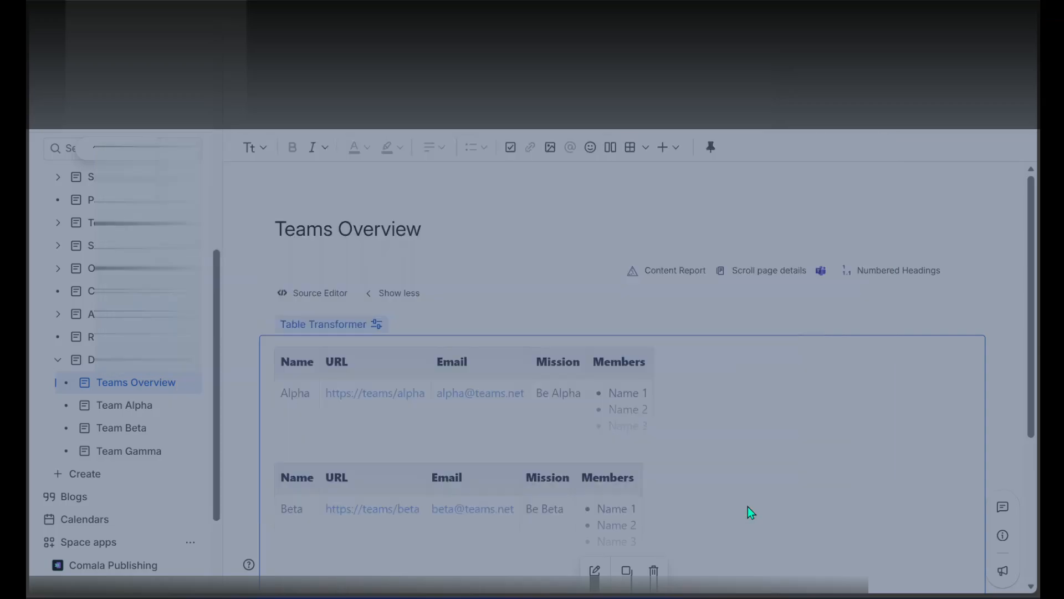